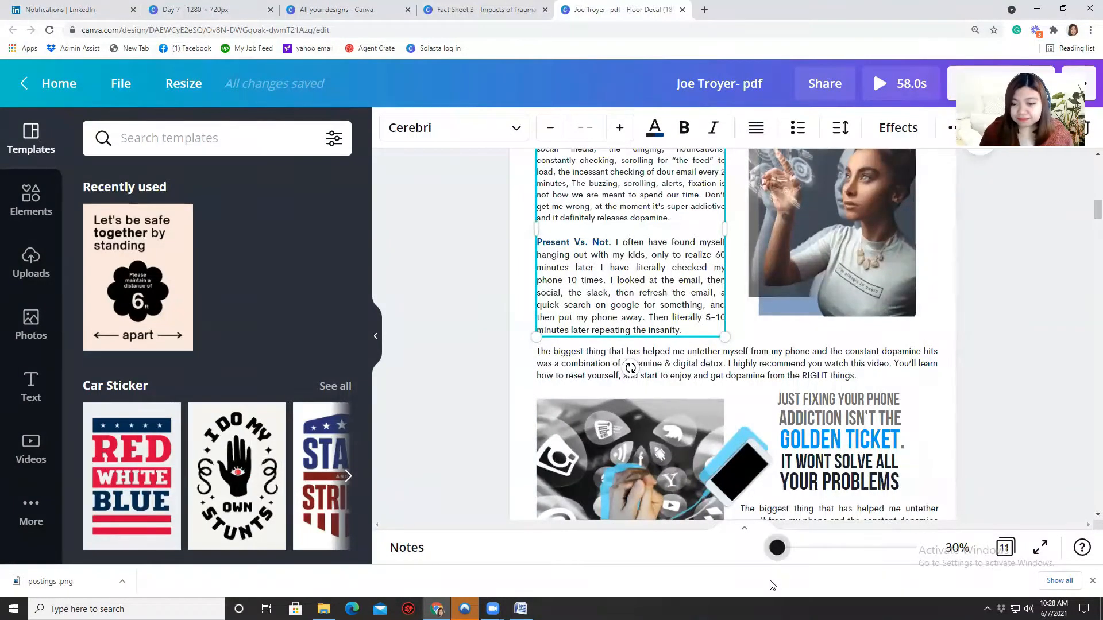
Step: Examine the sample PDF design's introduction page and the Urgent-Important quadrant matrix on page 3
scroll(570, 300, "up", 3)
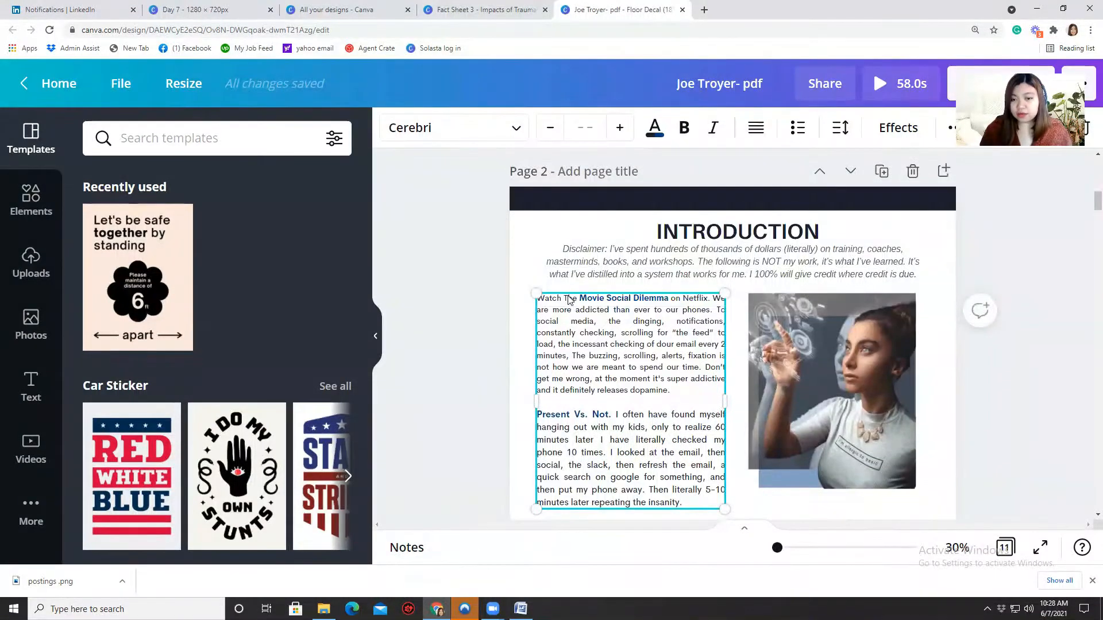
left_click(672, 275)
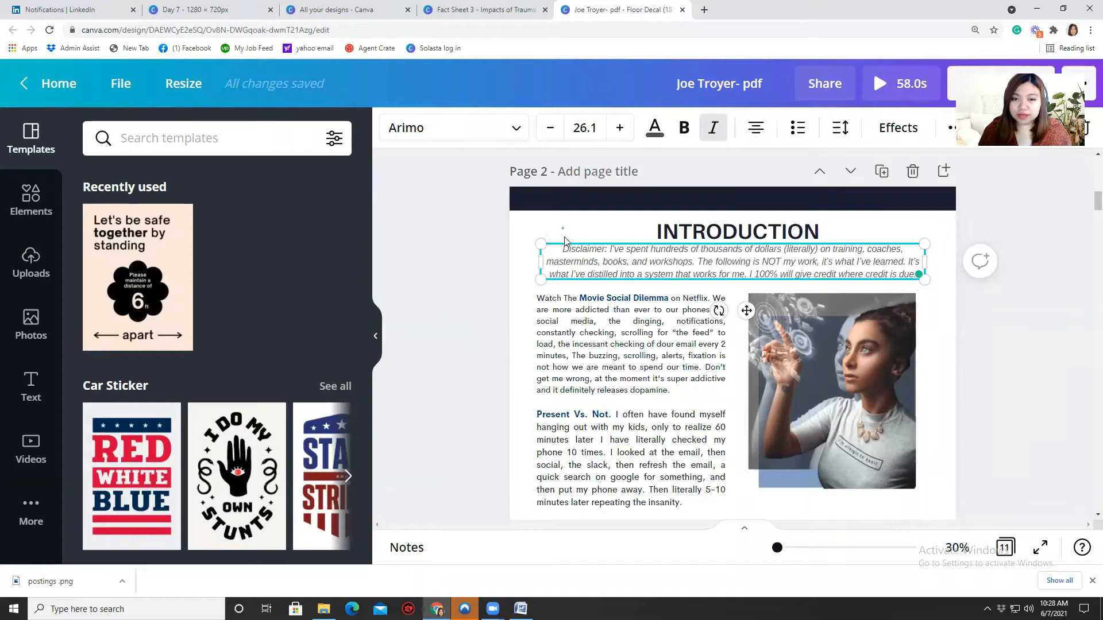
scroll(585, 274, "down", 2)
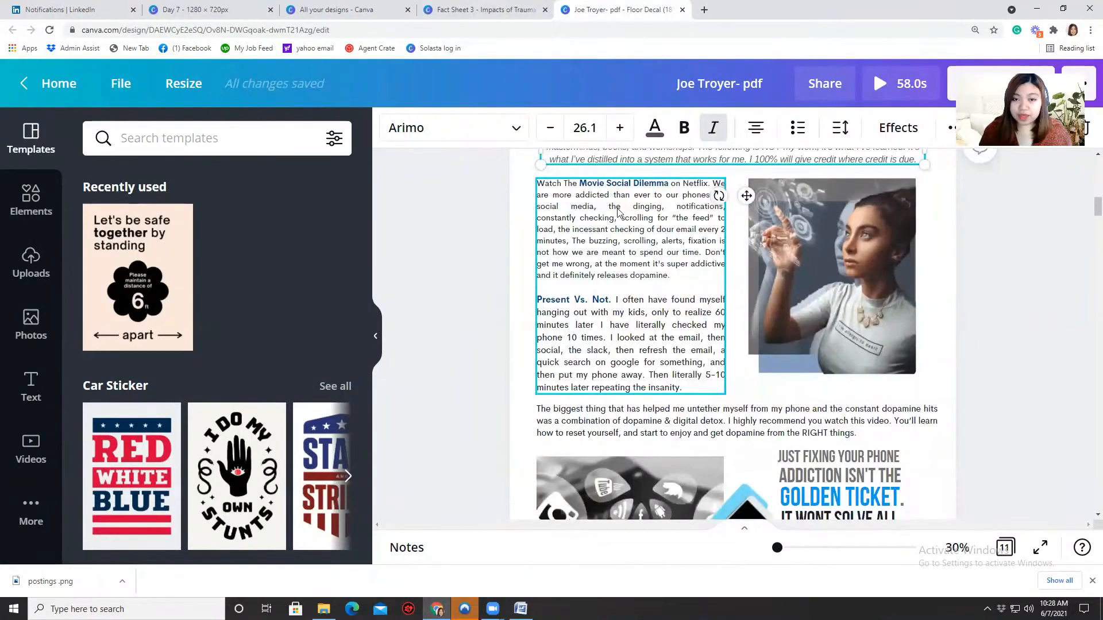
left_click(618, 368)
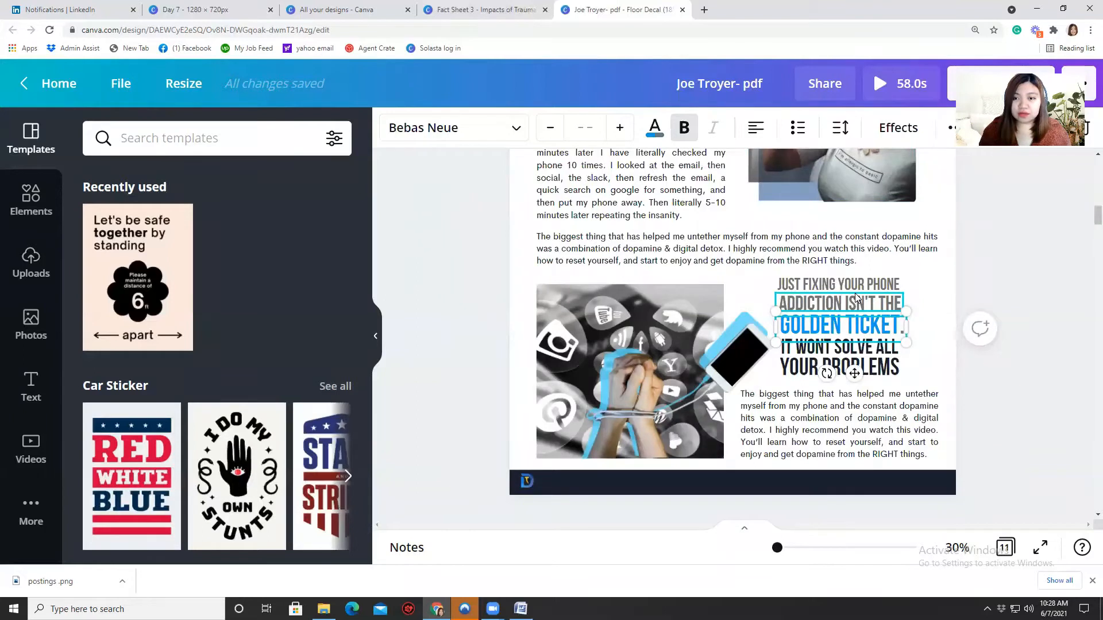
scroll(854, 297, "down", 5)
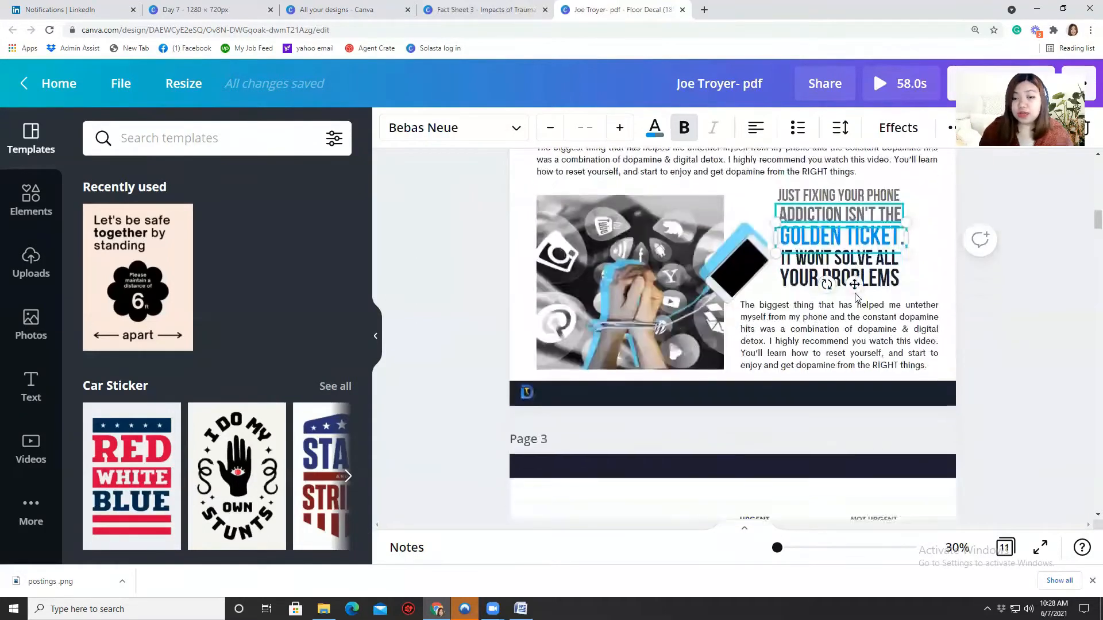
scroll(855, 293, "down", 1)
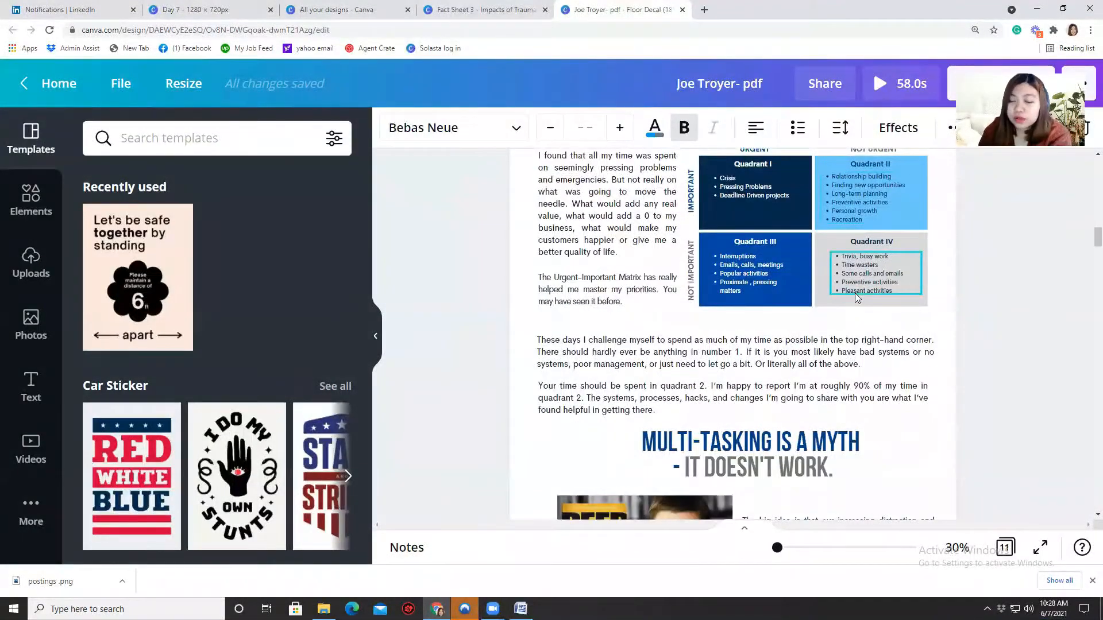
scroll(855, 294, "up", 1)
left_click(770, 273)
left_click(840, 273)
left_click(760, 329)
left_click(865, 323)
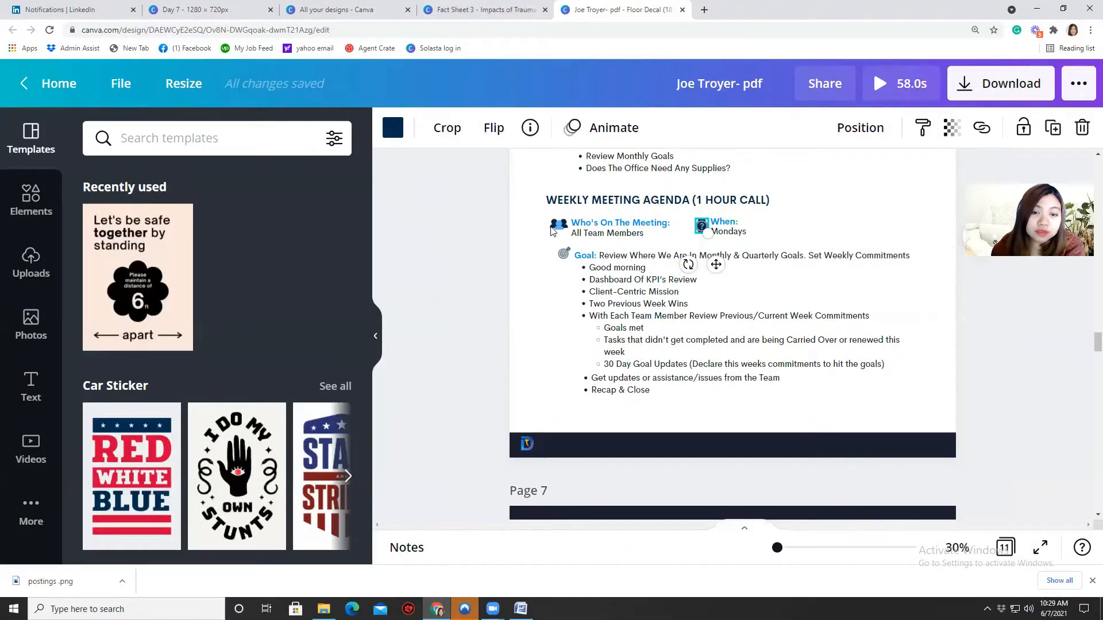
Step: Review the sample document's remaining pages, from the weekly meeting agenda to the ice baths section, and return to the daily routine page
left_click(552, 224)
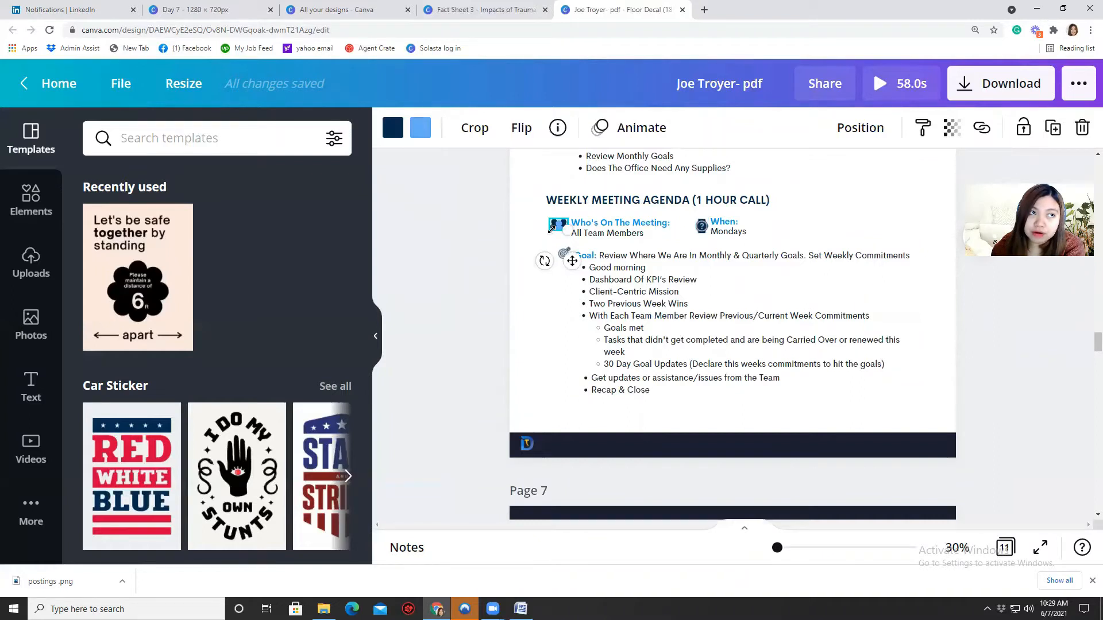
scroll(552, 228, "down", 7)
scroll(551, 234, "down", 8)
scroll(552, 233, "down", 10)
scroll(552, 233, "down", 10)
scroll(552, 234, "down", 5)
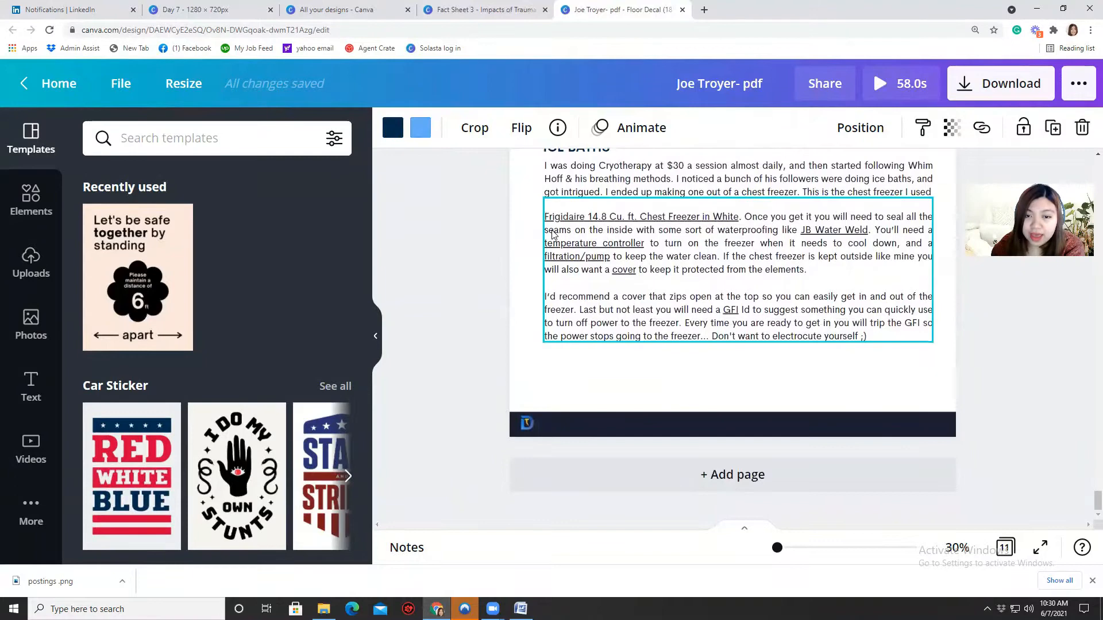
scroll(728, 323, "up", 10)
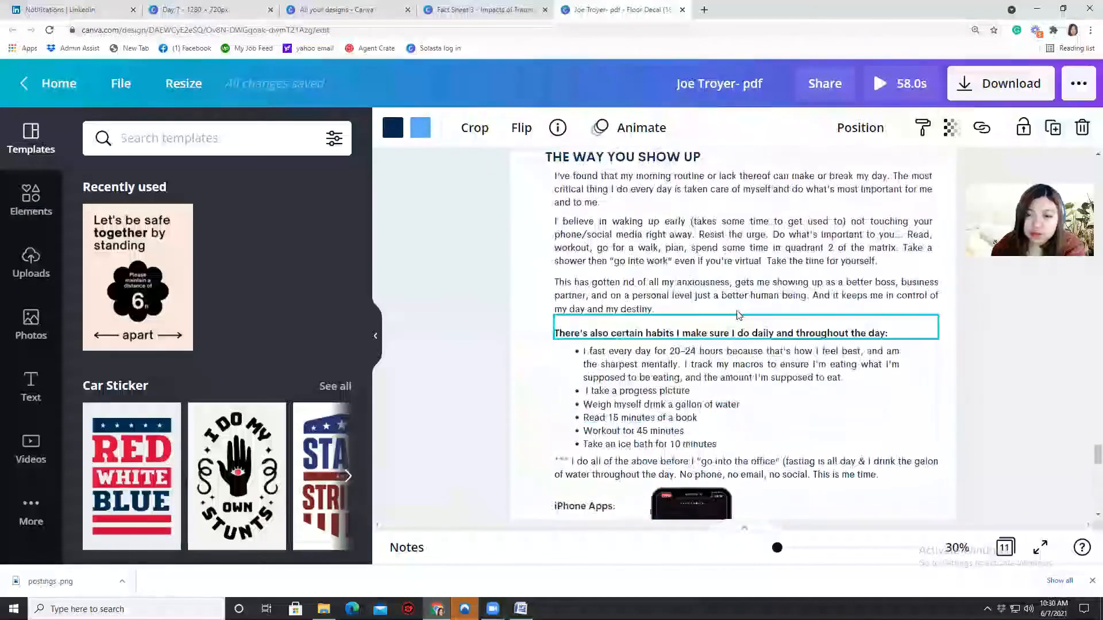
scroll(739, 315, "up", 20)
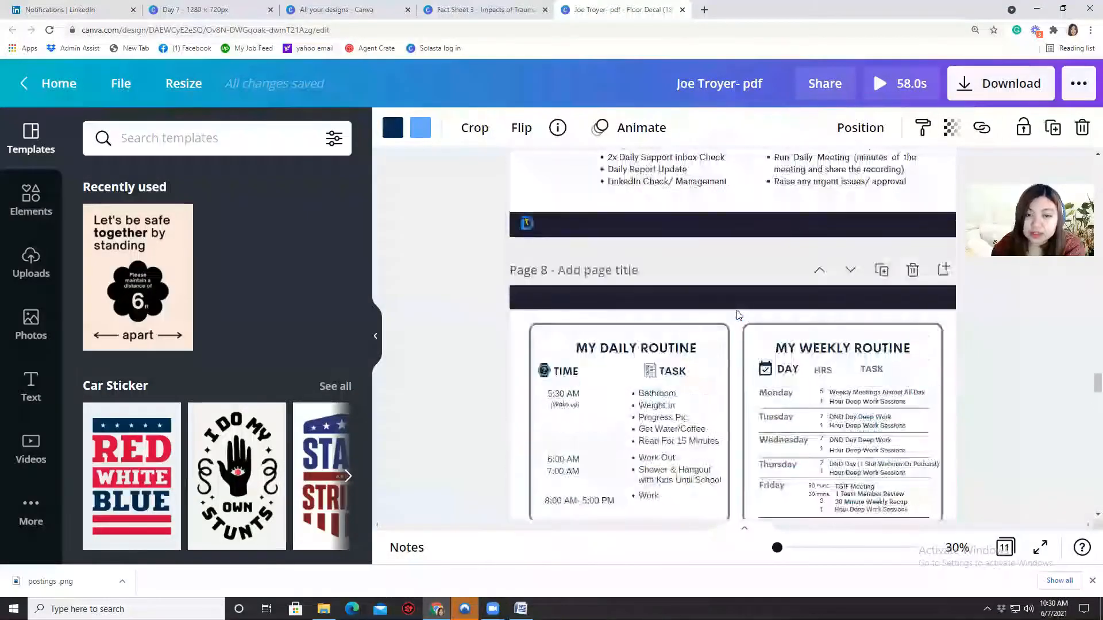
scroll(739, 316, "up", 5)
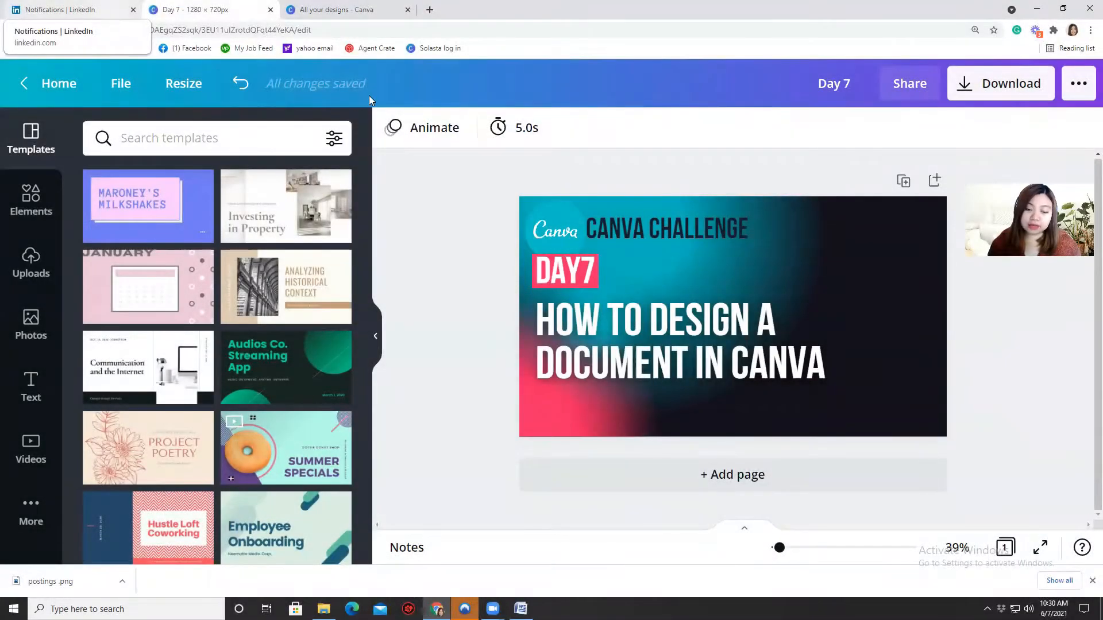
Step: Switch to Word and review the article on the meaning of happiness that supplies the source text
left_click(520, 609)
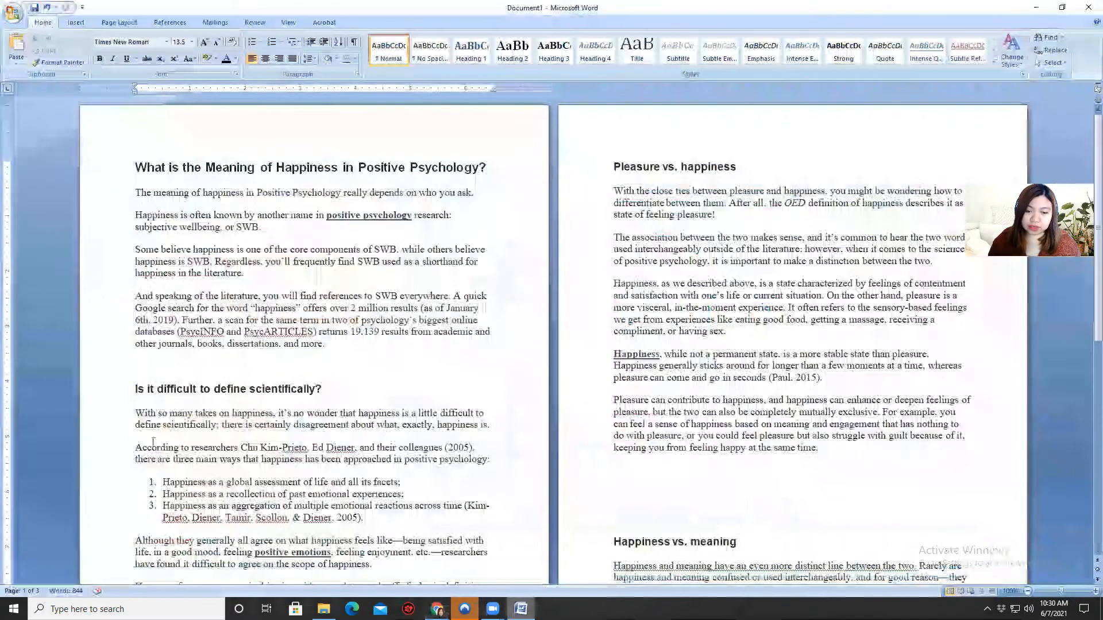
left_click_drag(133, 167, 308, 448)
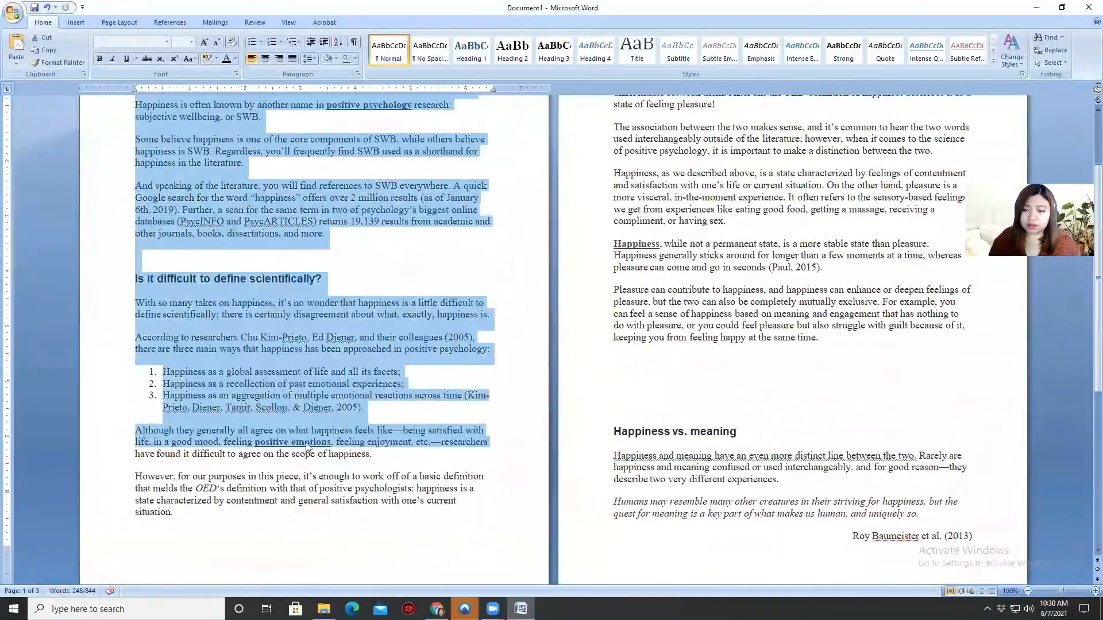
scroll(308, 448, "up", 4)
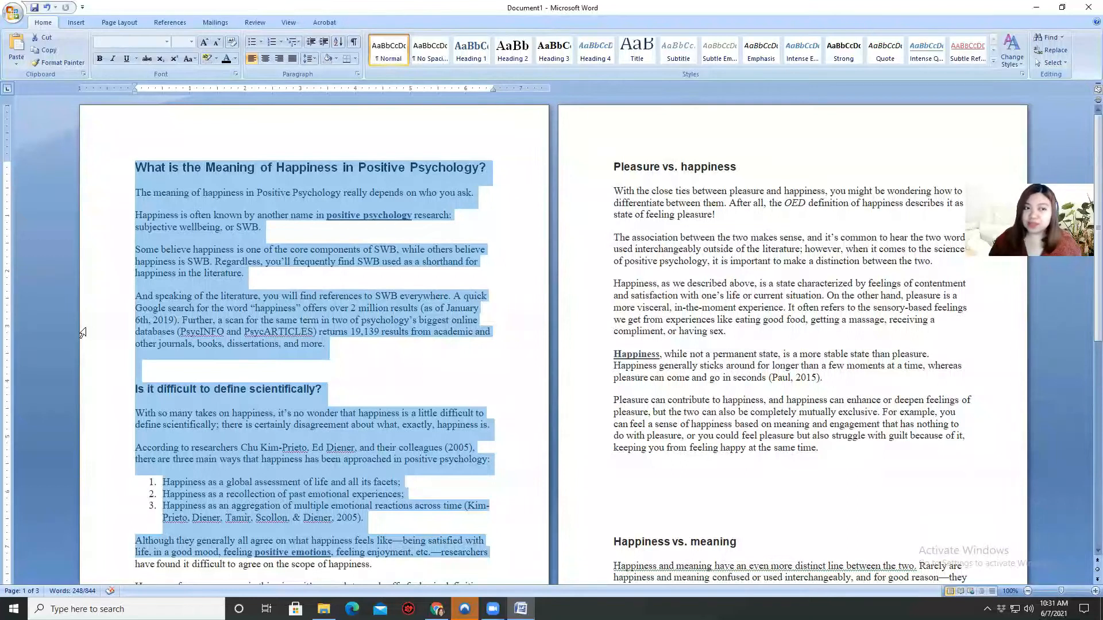
left_click(396, 190)
left_click(1037, 8)
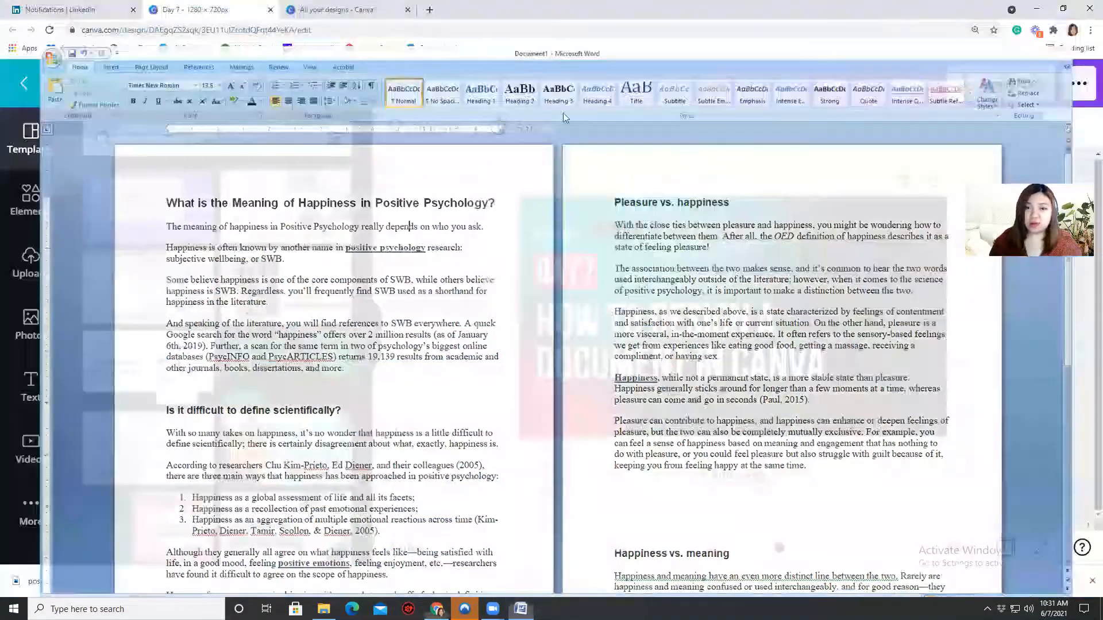
Step: Open the Canva home page in a new browser tab, close the Day 7 design, and create a blank A4 Document design
left_click(430, 7)
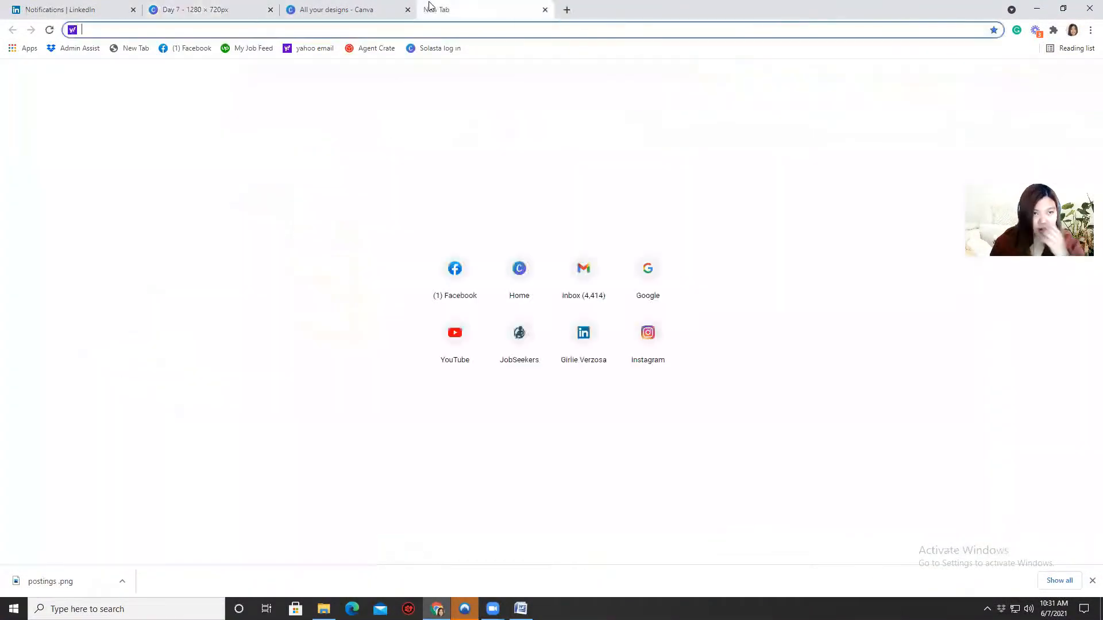
left_click(333, 9)
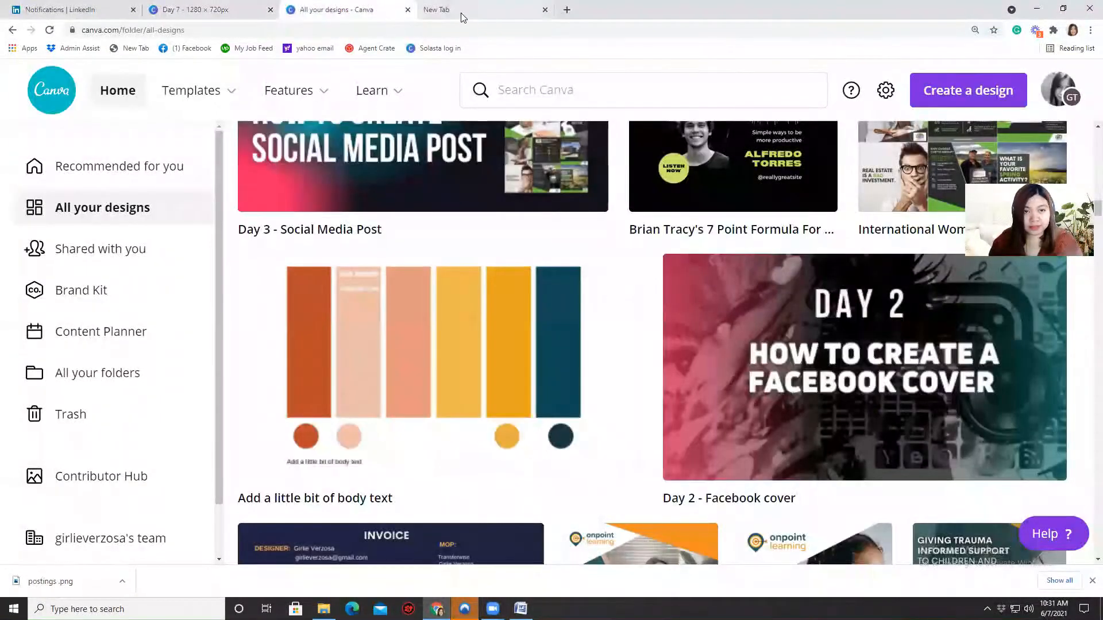
left_click(552, 6)
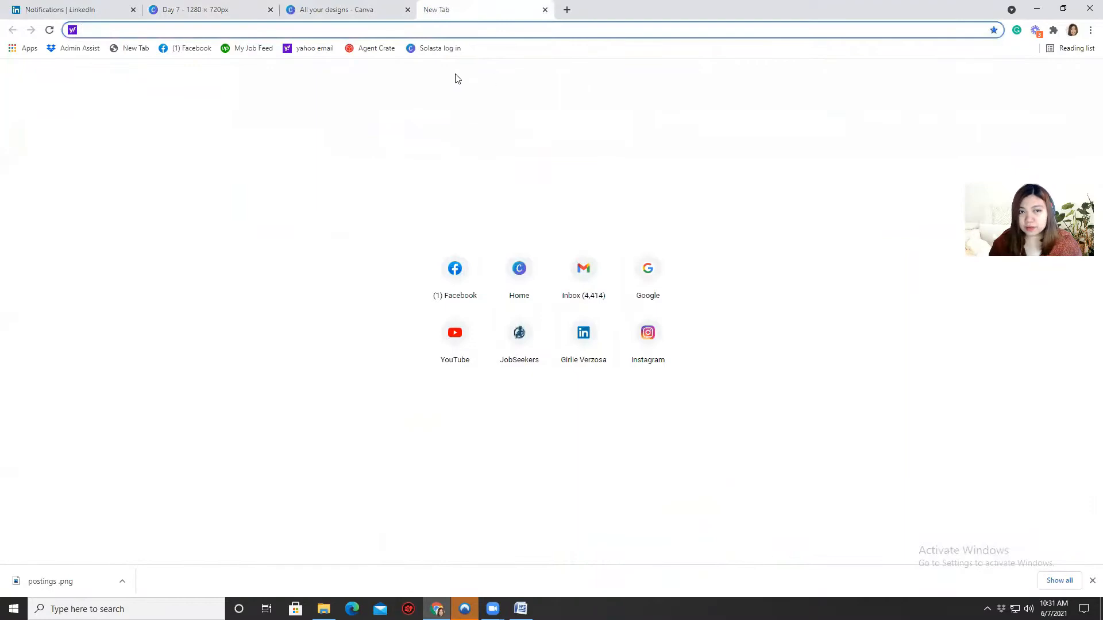
type("canv")
key("Return")
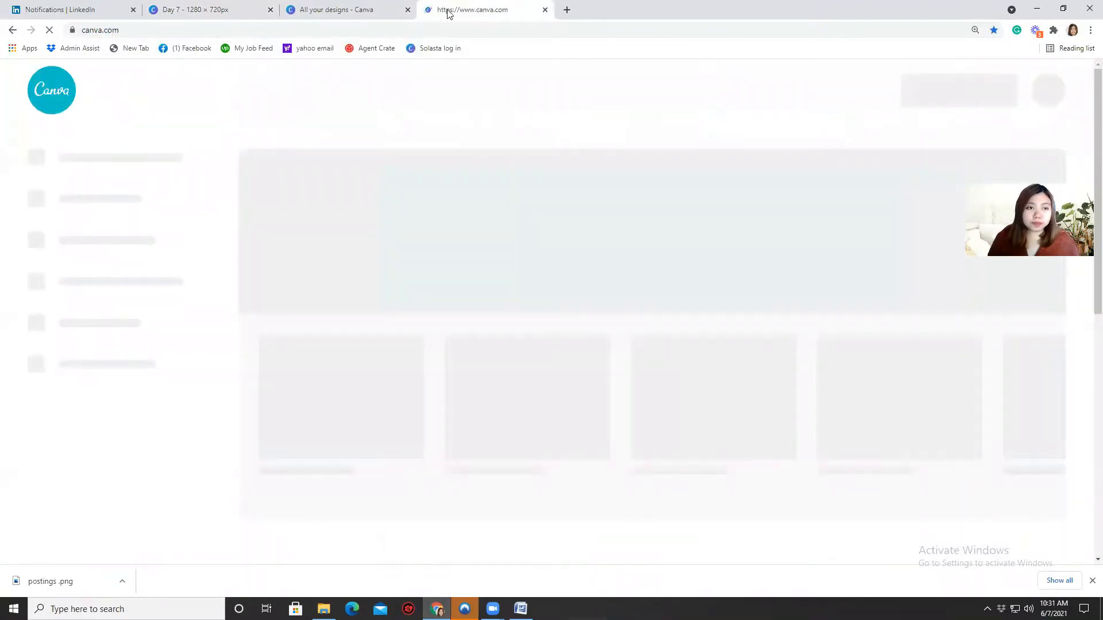
left_click(270, 10)
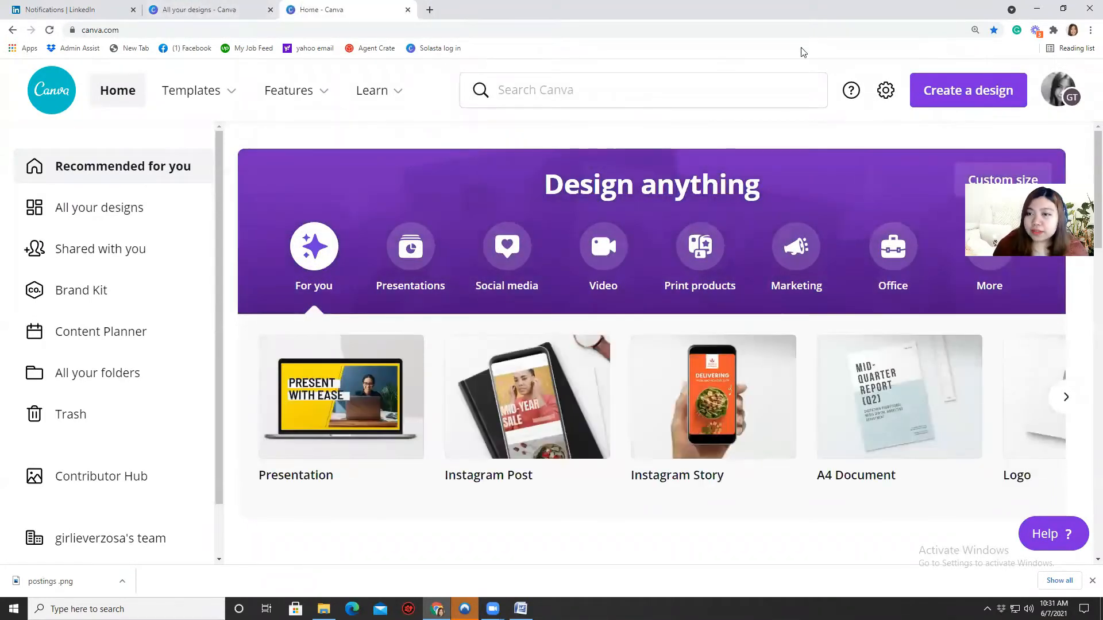
left_click(930, 100)
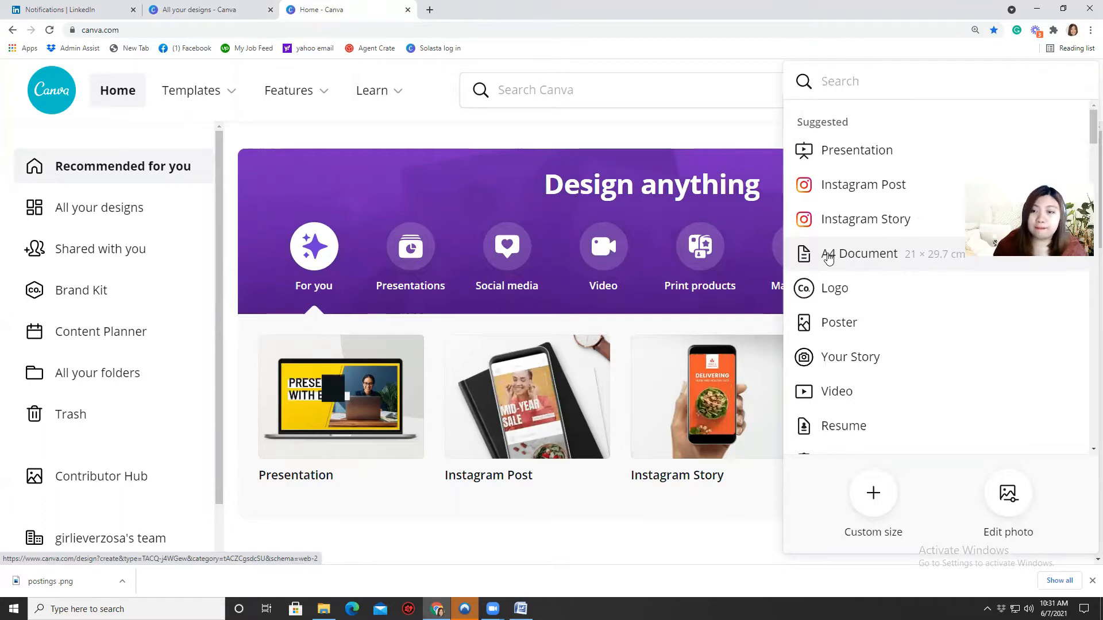
left_click(829, 258)
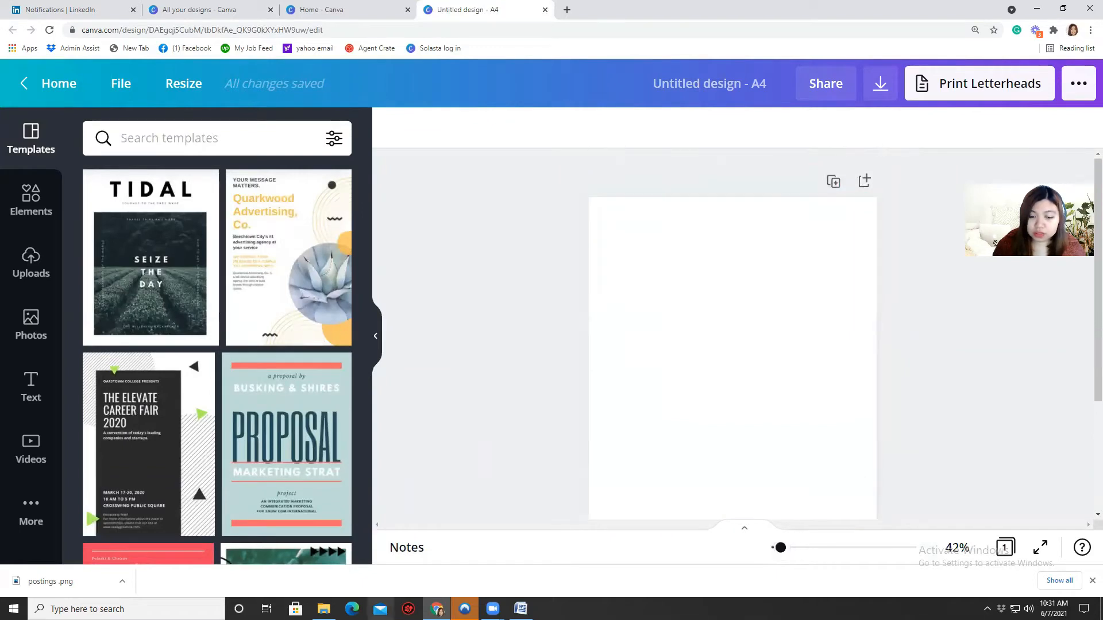
Step: Copy the heading "What is the Meaning of Happiness in Positive Psychology?" from the Word document and return to the A4 design in Canva
left_click(520, 609)
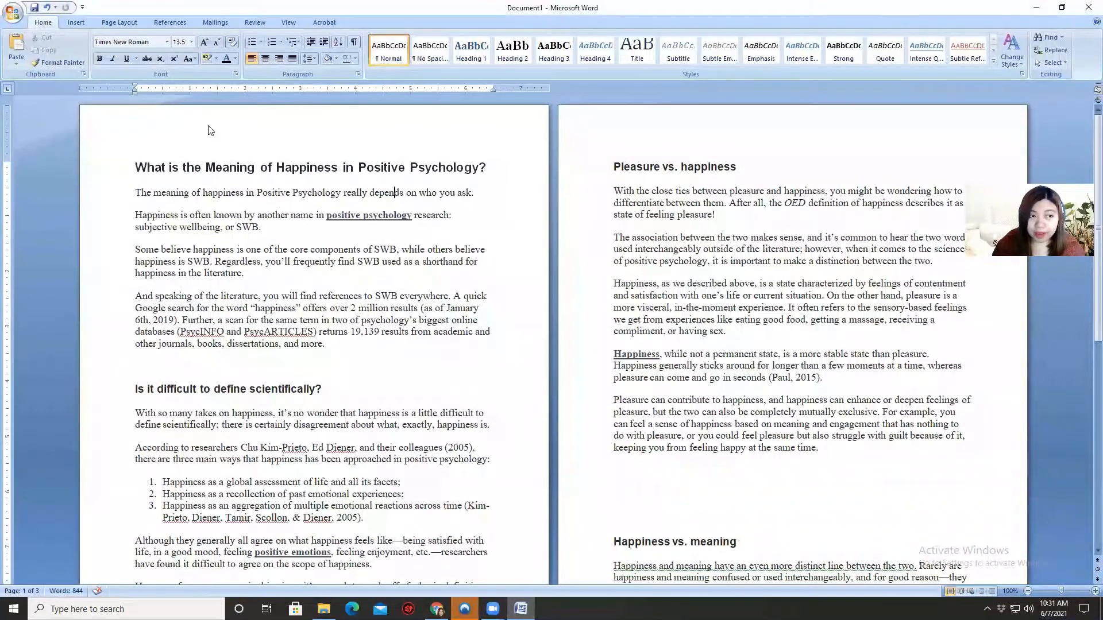
left_click_drag(135, 167, 475, 172)
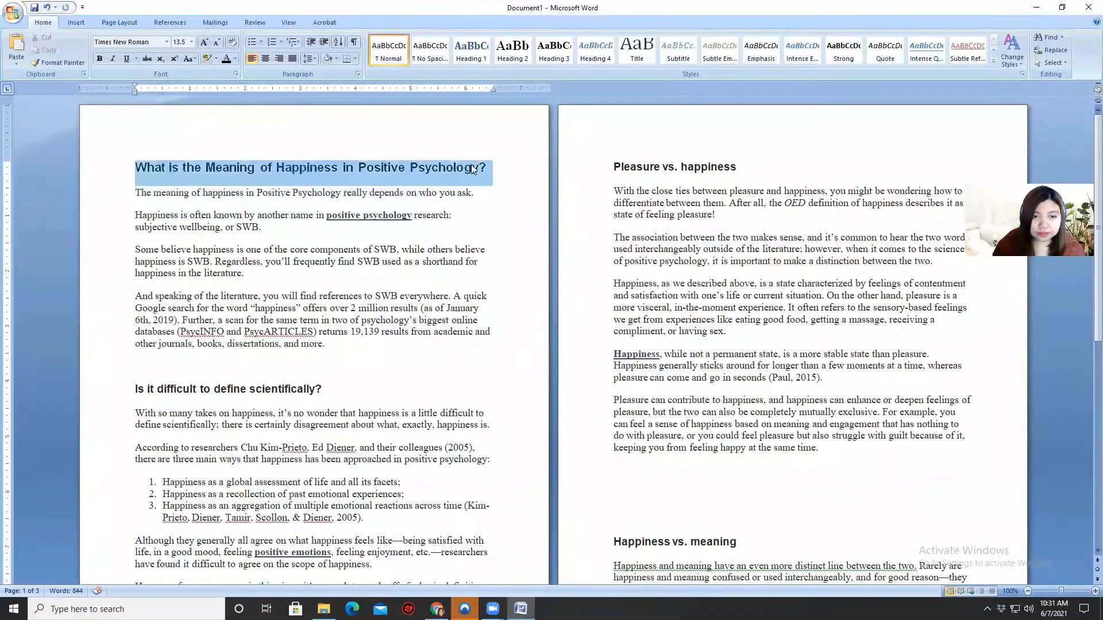
right_click(465, 165)
left_click(492, 186)
left_click(1035, 8)
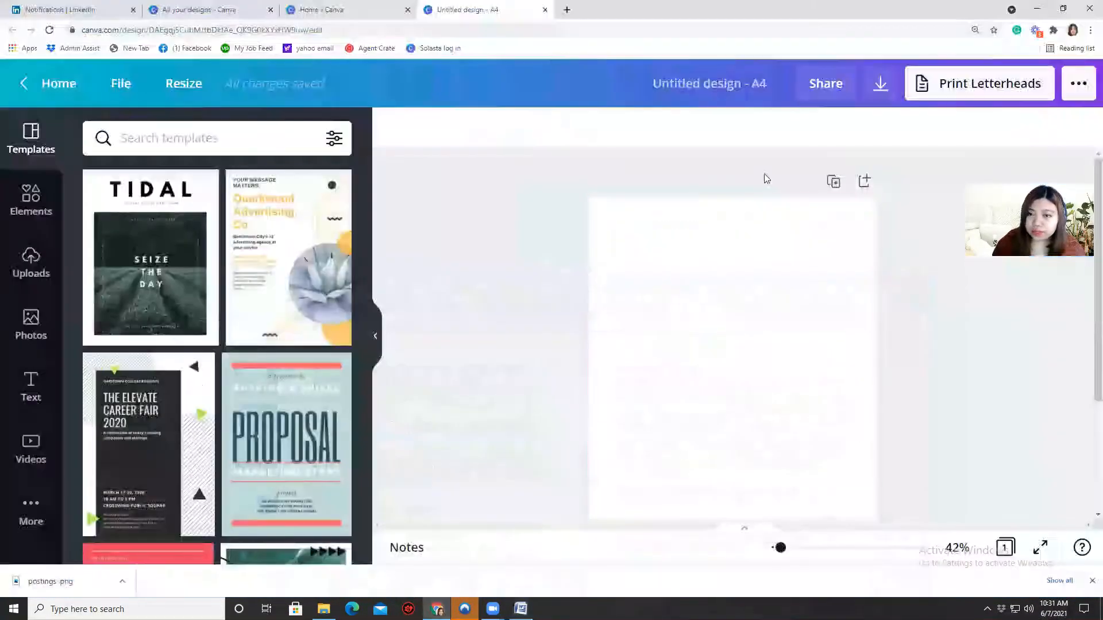
Step: Apply the first page of the White Yellow and Black Modern Minimalist Advertising Flyer template to the blank A4 page and select its succulent photo
scroll(758, 305, "down", 1)
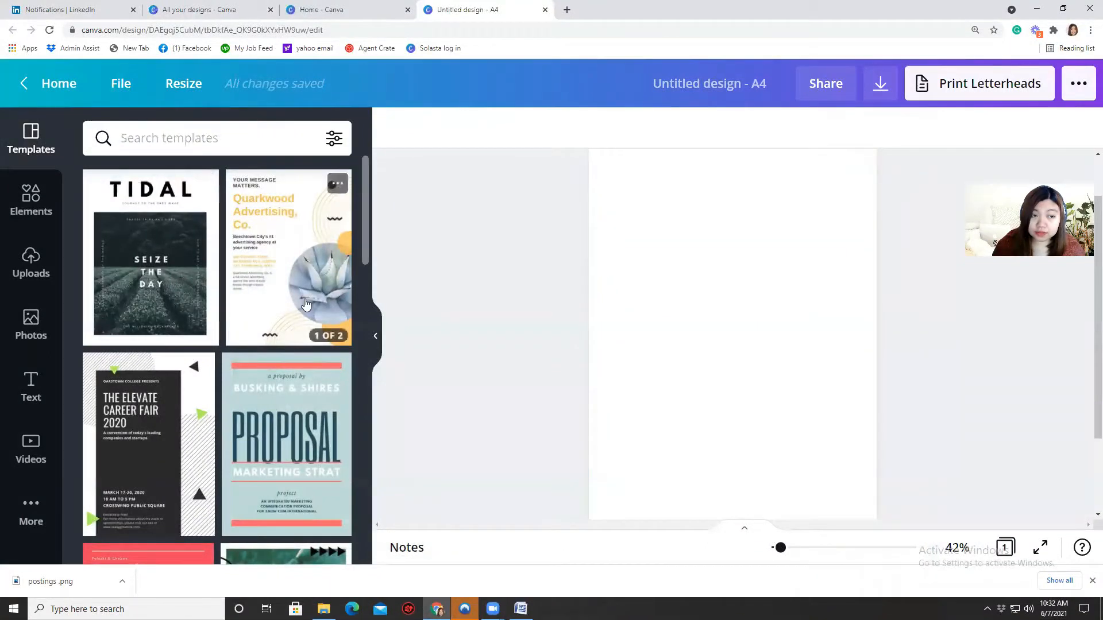
scroll(663, 391, "up", 1)
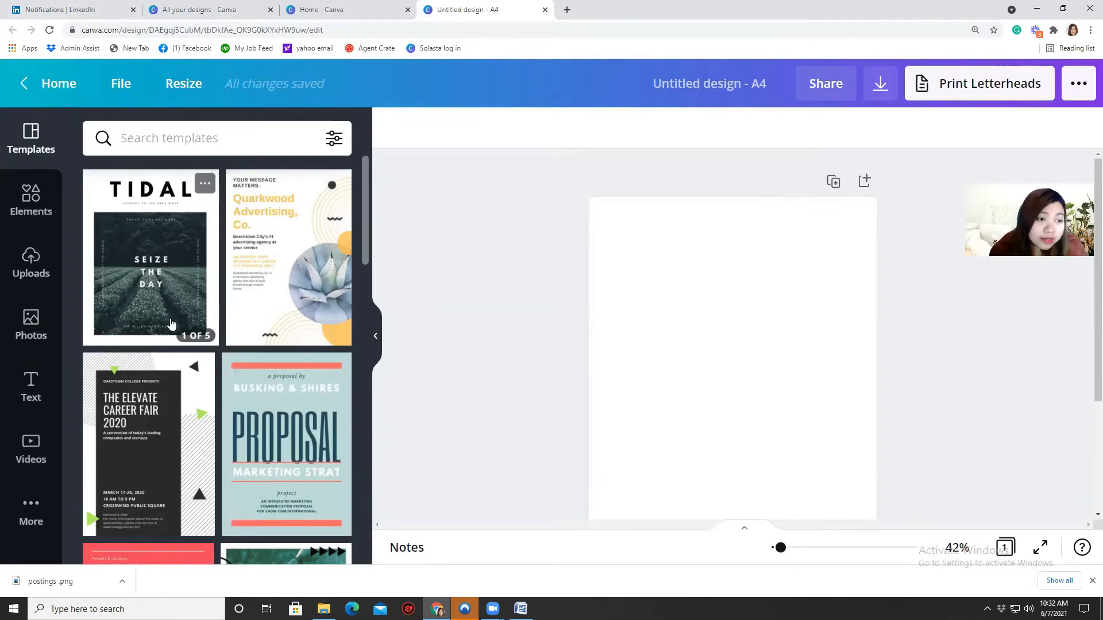
scroll(248, 391, "down", 5)
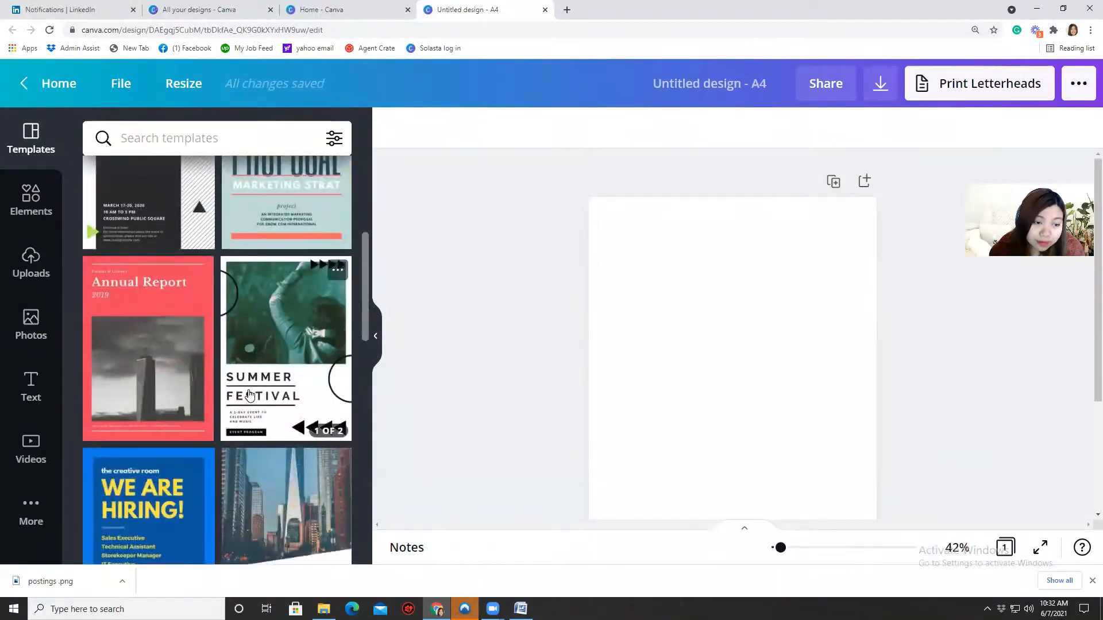
scroll(249, 395, "down", 5)
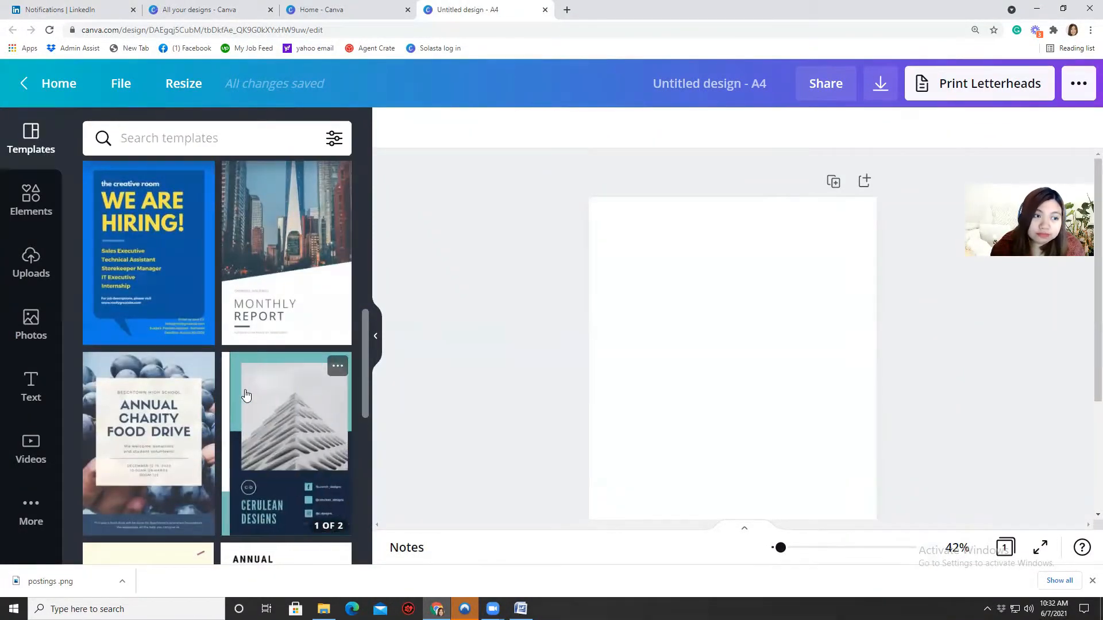
scroll(245, 394, "down", 3)
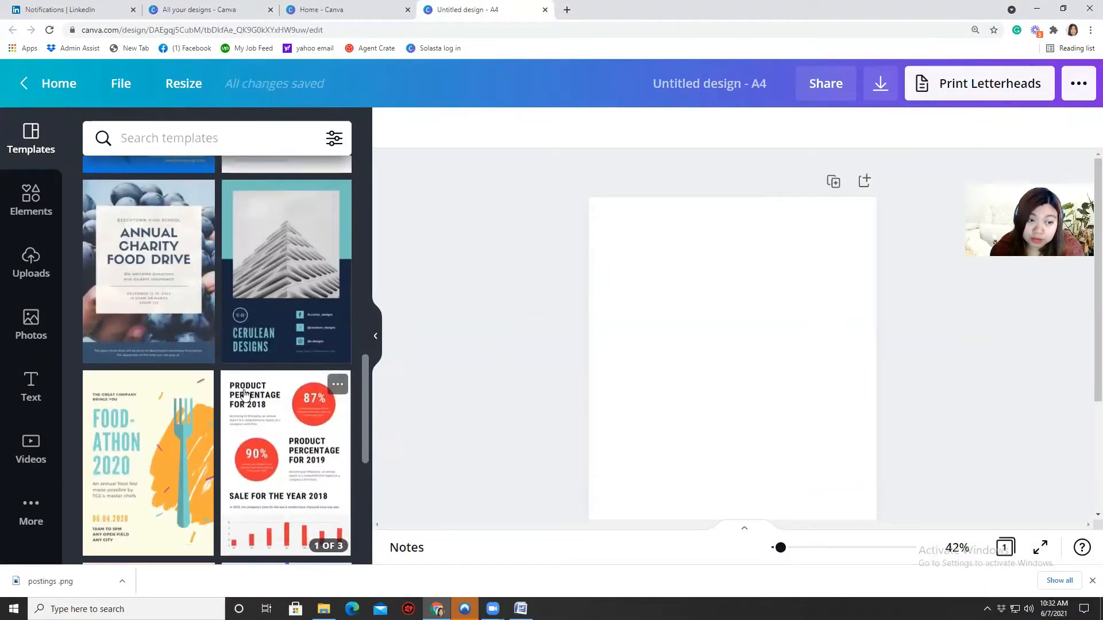
scroll(247, 395, "up", 5)
scroll(273, 385, "up", 3)
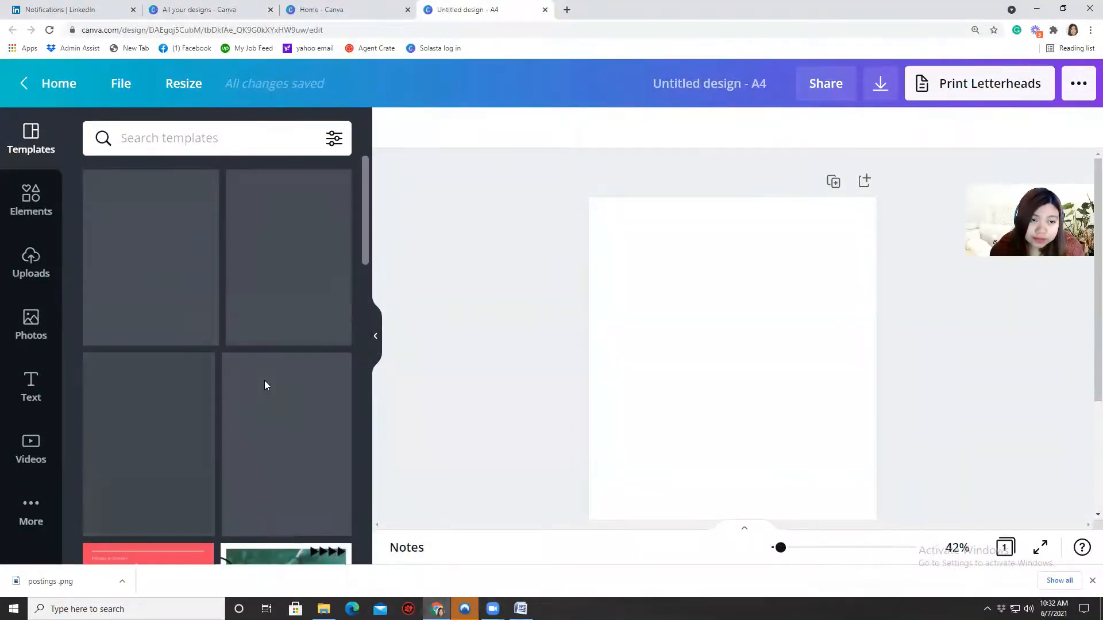
left_click(278, 298)
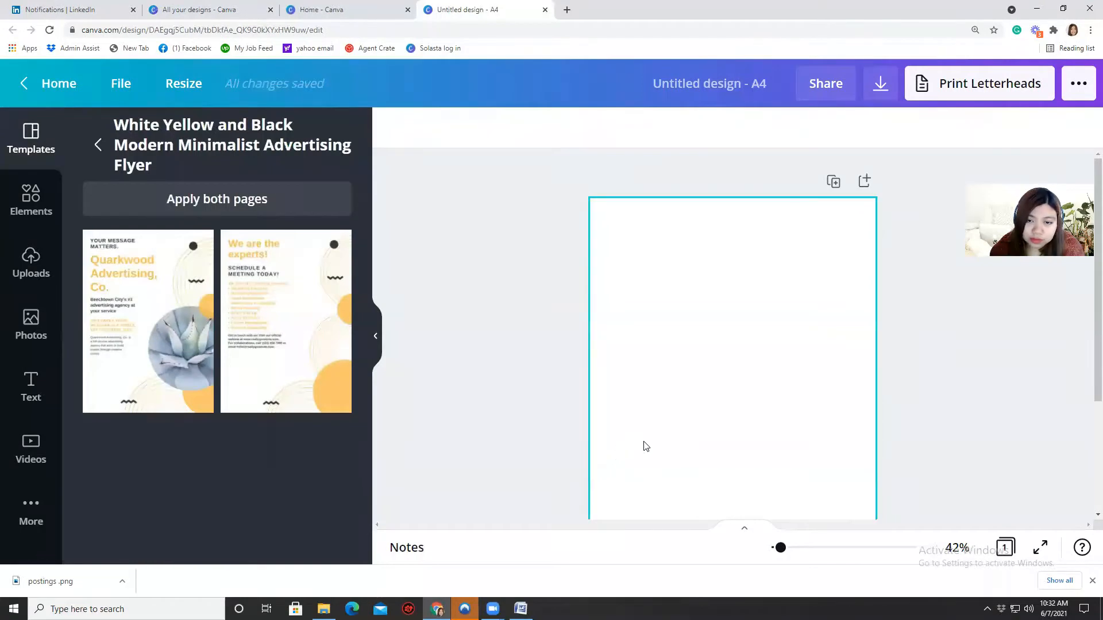
left_click(172, 358)
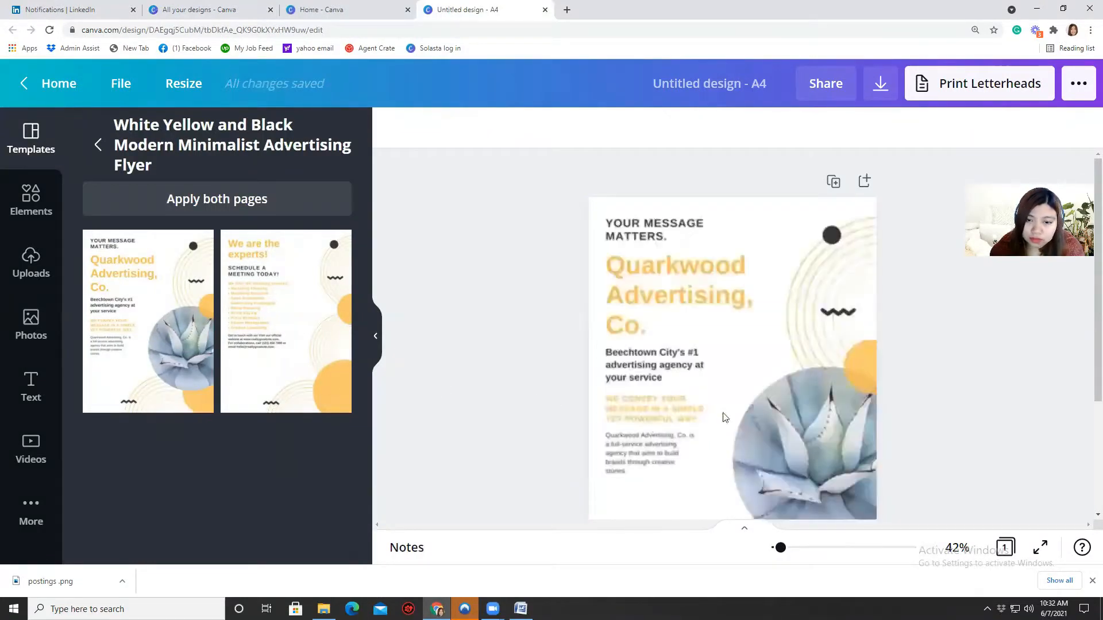
left_click(799, 401)
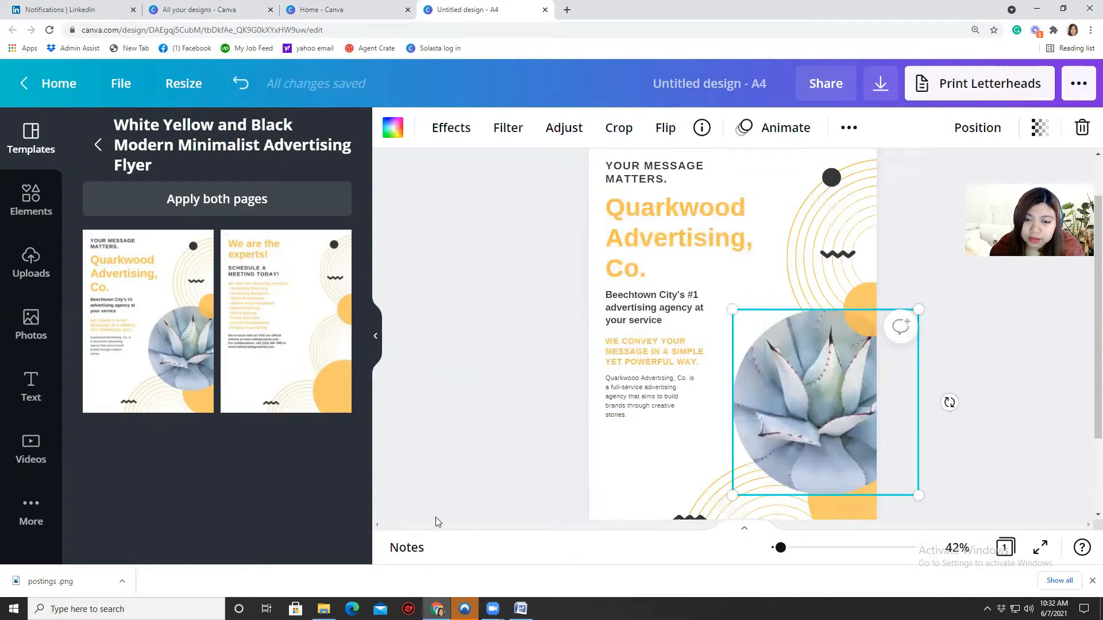
Step: Copy the heading "What is the Meaning of Happiness in Positive Psychology?" from Word and replace the flyer title "Quarkwood Advertising, Co." in Canva with it
left_click(613, 209)
left_click(520, 609)
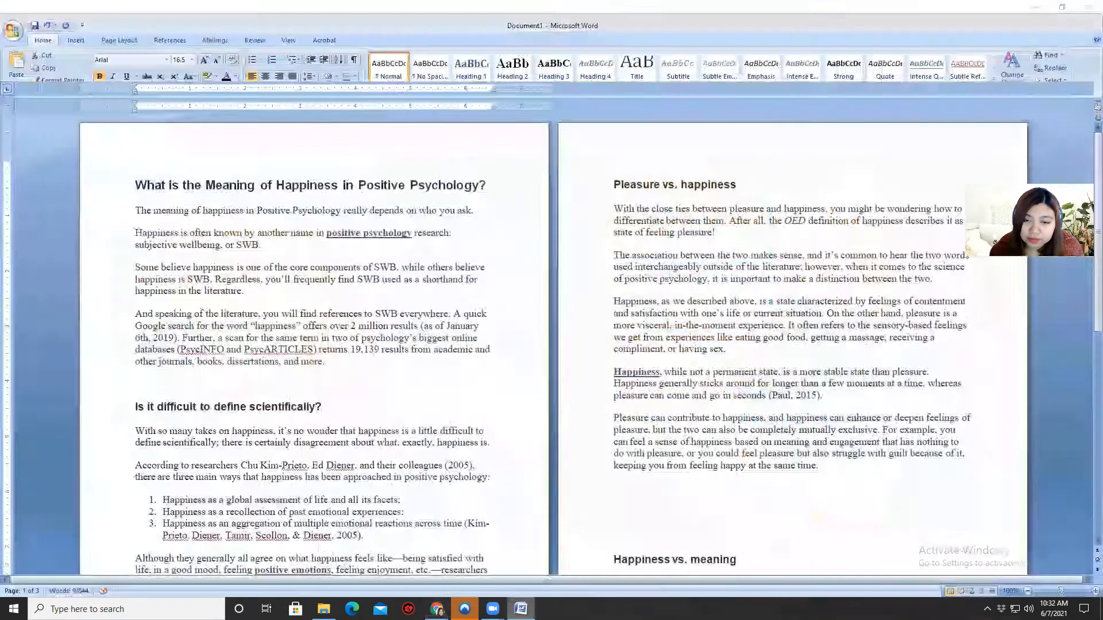
right_click(329, 162)
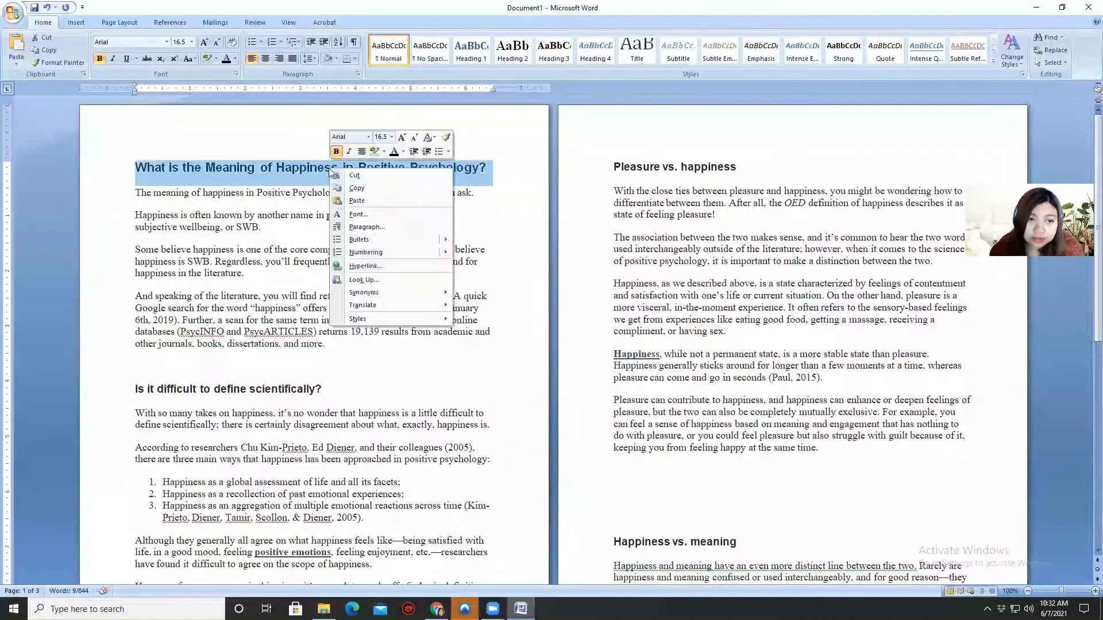
left_click(373, 183)
left_click(1038, 8)
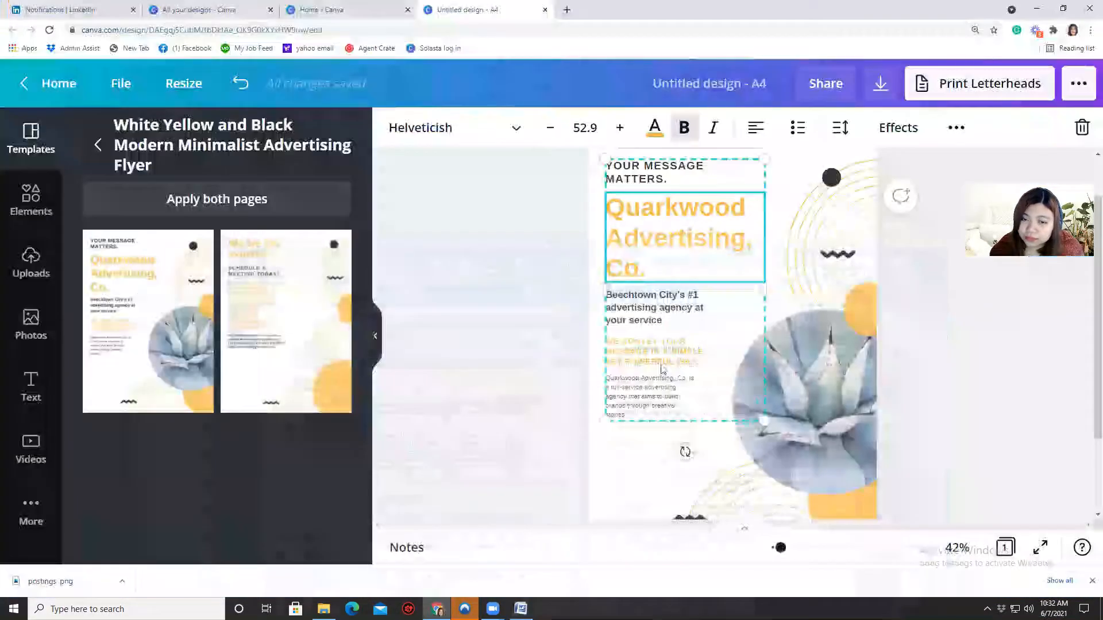
left_click(641, 243)
right_click(641, 243)
left_click(689, 302)
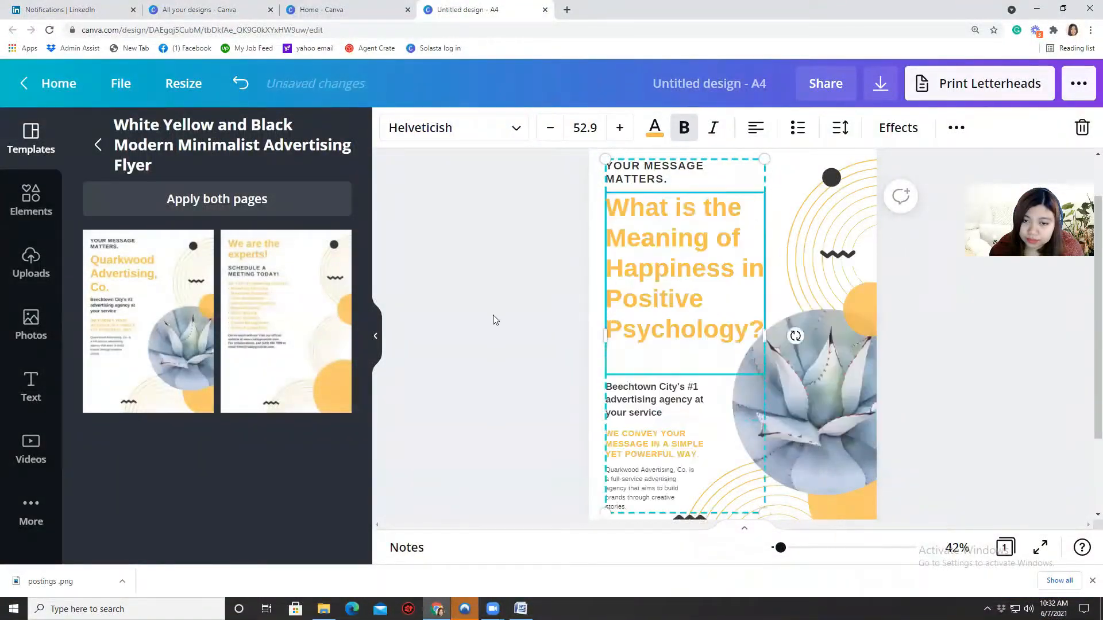
Step: Remove the "Your message matters." tagline, the Beechtown City subtitle and the "We convey your message" text from the page
left_click(624, 172)
double_click(625, 172)
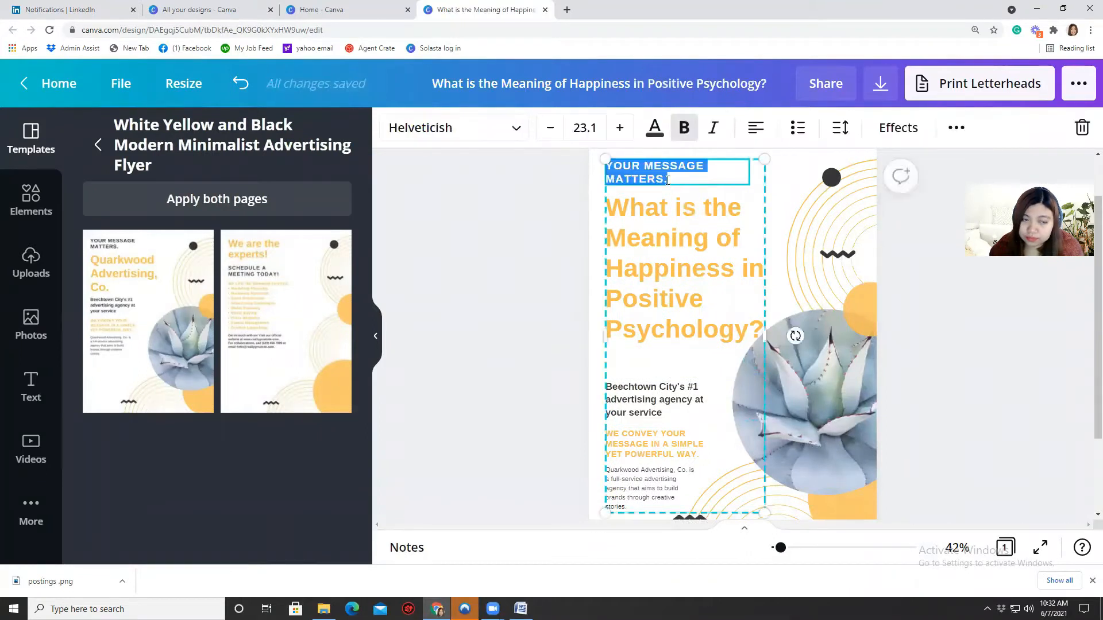
key("Delete")
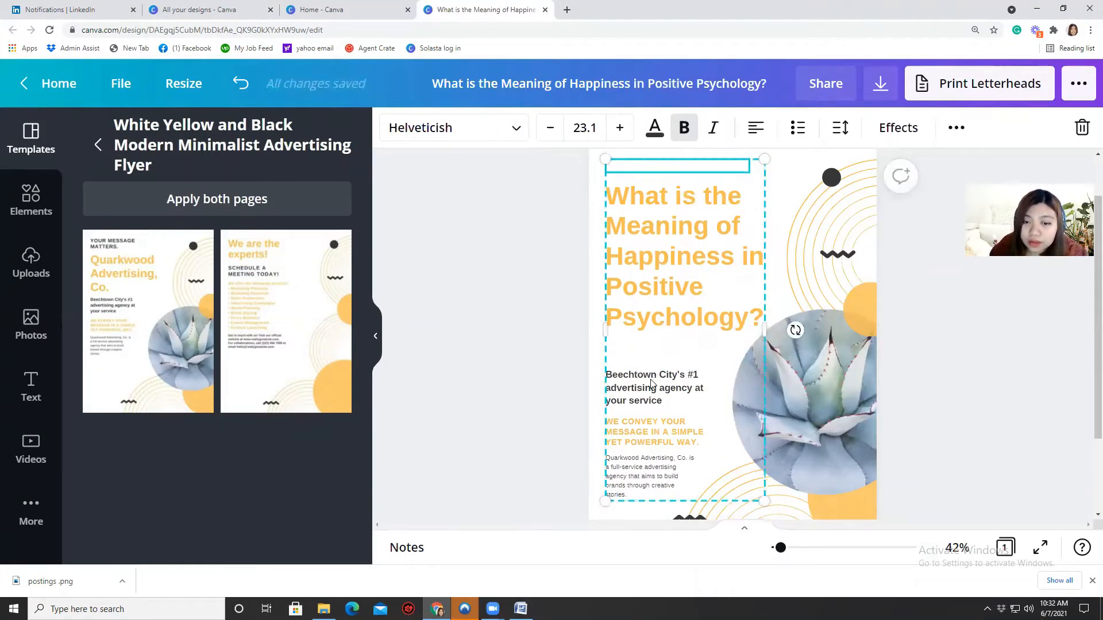
left_click(652, 385)
key("Delete")
left_click(643, 427)
key("Delete")
Step: Widen the heading and paragraph text boxes toward the right side of the page
left_click(633, 468)
left_click(758, 314)
left_click_drag(768, 326, 808, 328)
mouse_move(659, 448)
left_mouse_down()
mouse_move(665, 417)
mouse_move(658, 445)
left_mouse_up()
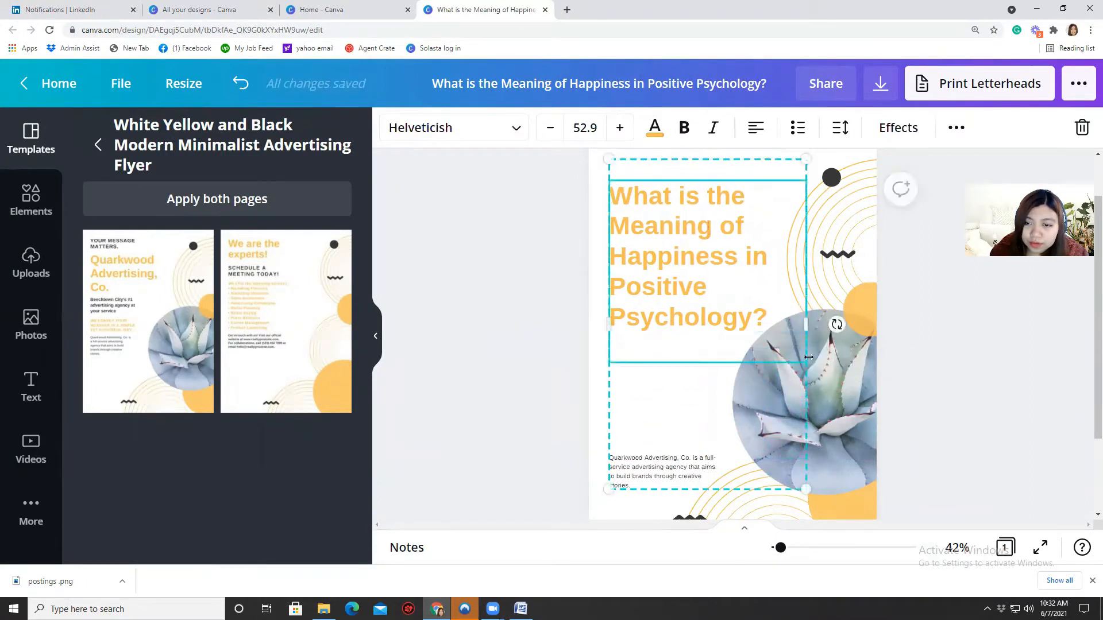
mouse_move(831, 314)
left_mouse_down()
mouse_move(881, 318)
mouse_move(848, 320)
left_mouse_up()
left_click(562, 328)
left_click(768, 269)
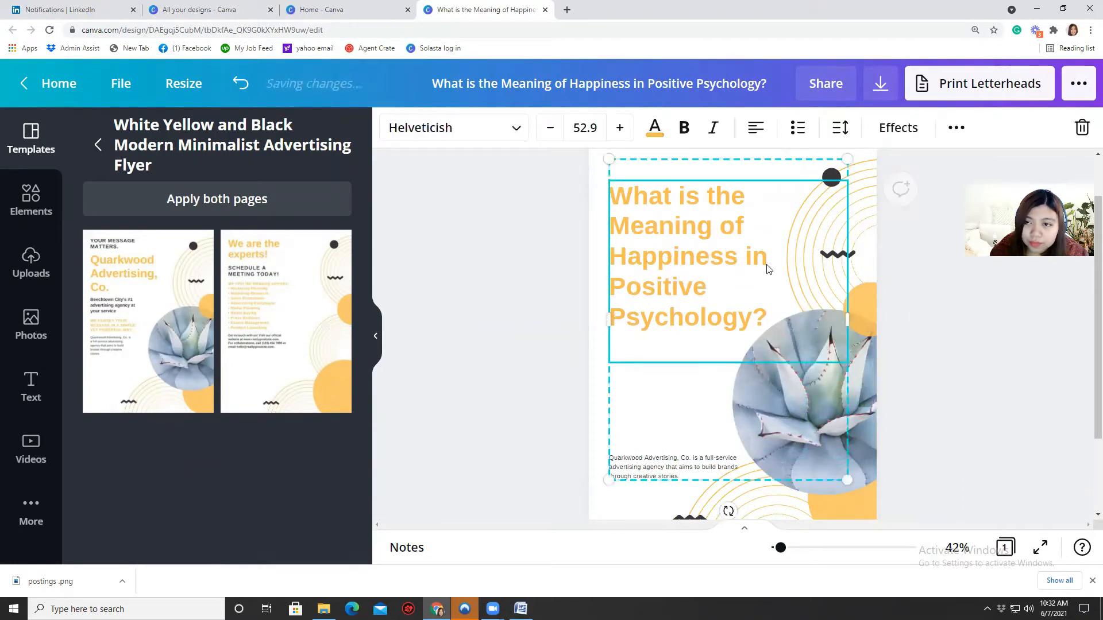
Step: Ungroup the heading from the small Quarkwood paragraph and clear the selection
left_click(956, 128)
left_click(683, 168)
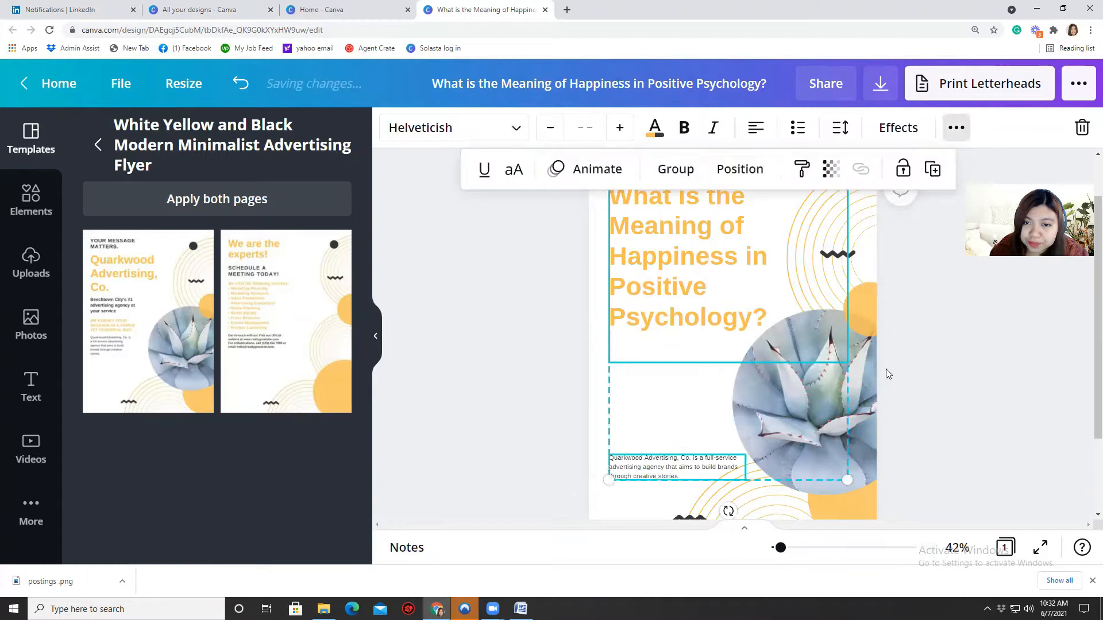
scroll(958, 392, "down", 2)
scroll(789, 338, "up", 2)
left_click(547, 319)
left_click(643, 351)
Step: Scale the heading down to font size 42.6 and position it in the upper part of the page, clear of the round photo
left_click_drag(842, 363, 769, 303)
left_click_drag(721, 256, 738, 272)
left_click_drag(795, 332, 824, 353)
left_click_drag(763, 298, 747, 293)
mouse_move(803, 269)
left_mouse_down()
mouse_move(814, 274)
mouse_move(801, 261)
left_mouse_up()
left_click(637, 410)
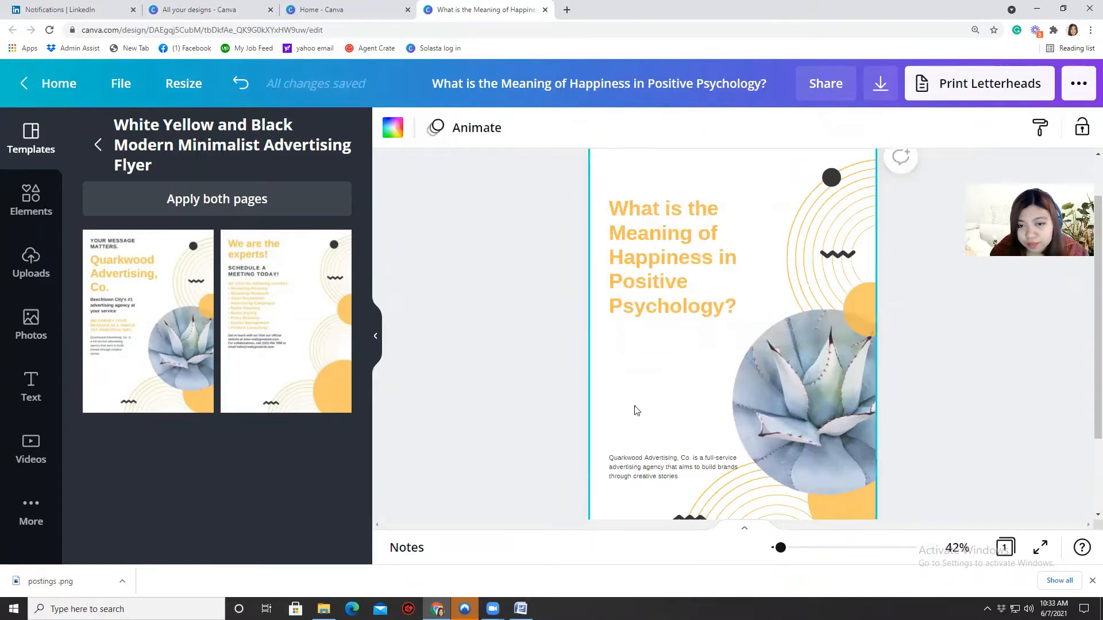
Step: Move the Quarkwood paragraph directly beneath the heading, aligned with its left edge, and scale it to font size 12.4
left_click_drag(640, 486, 648, 367)
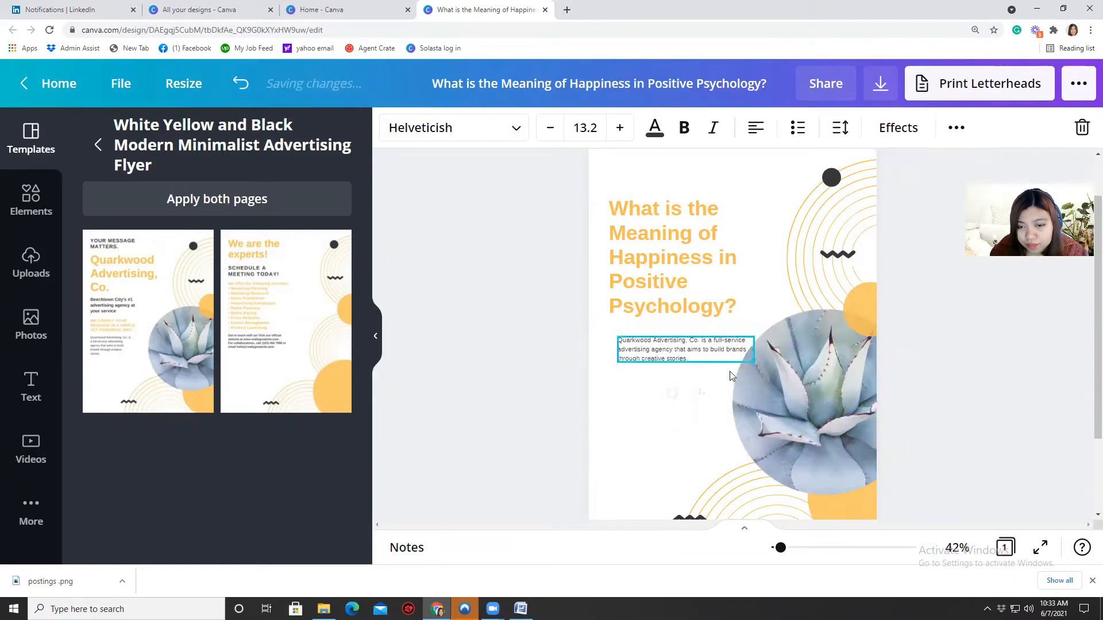
left_click_drag(754, 360, 745, 358)
left_click_drag(682, 355, 673, 341)
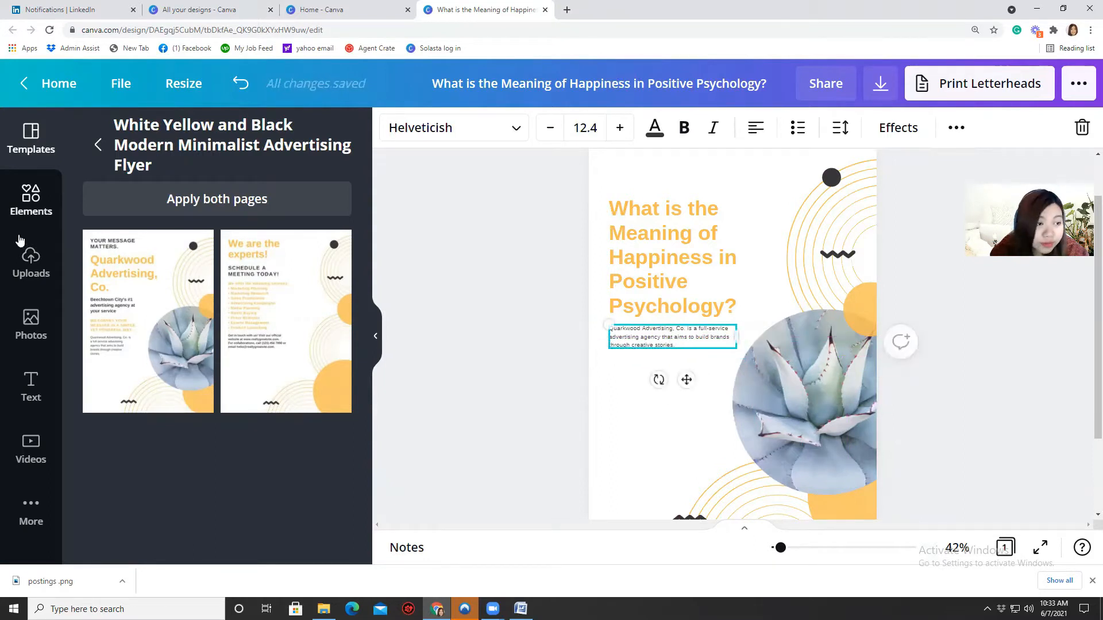
Step: Search the photos for "happiness" and replace the succulent in the circular frame with the laughing woman on a yellow background
left_click(26, 337)
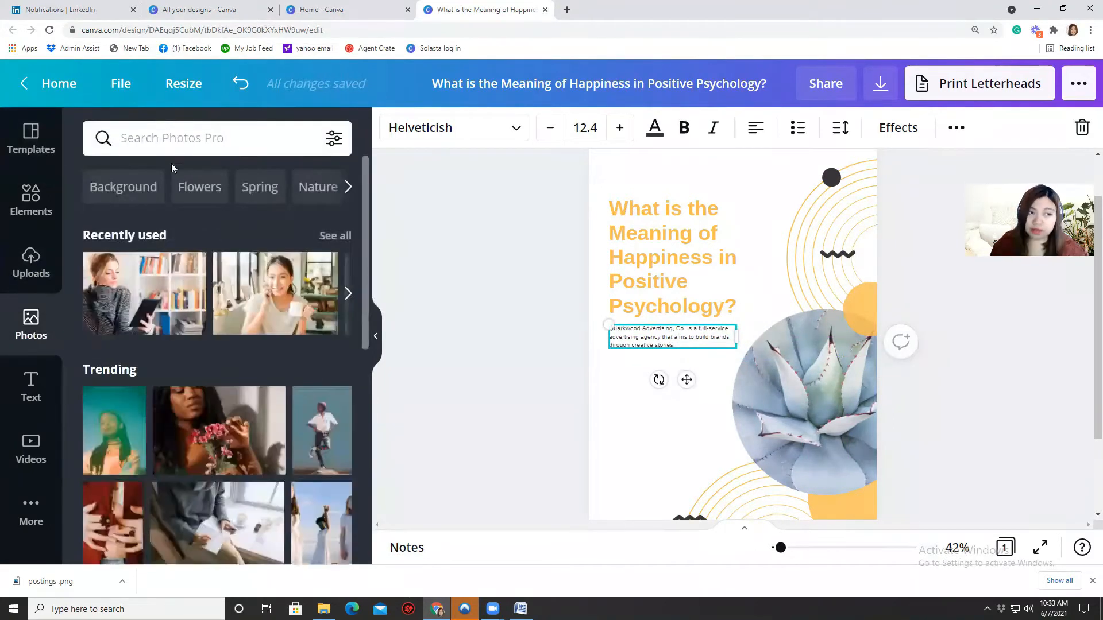
left_click(168, 140)
type("hap")
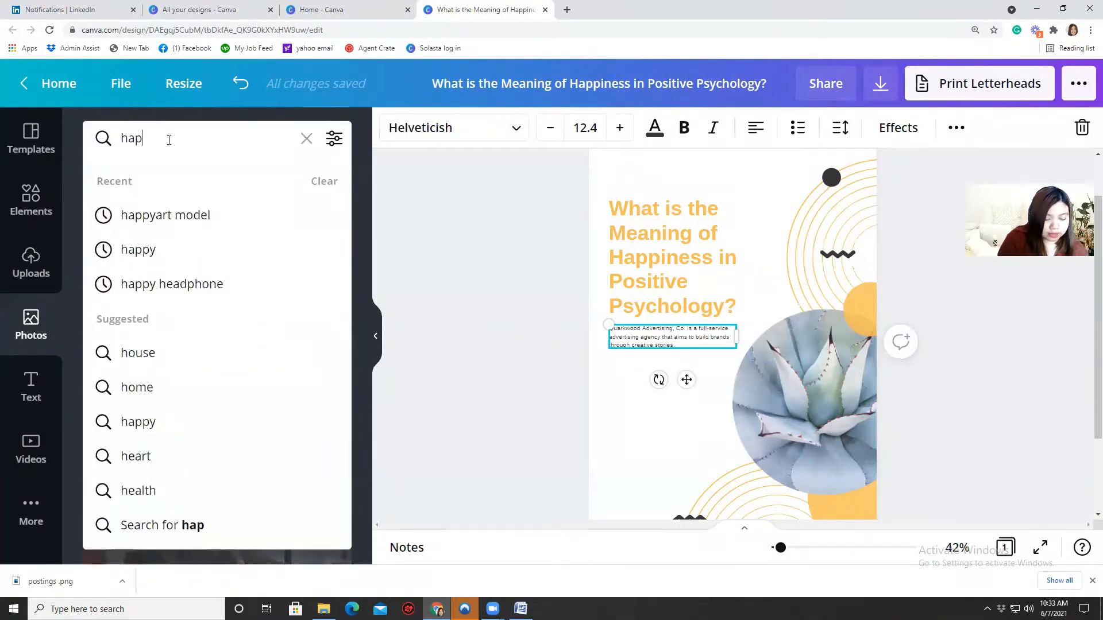
type("piness")
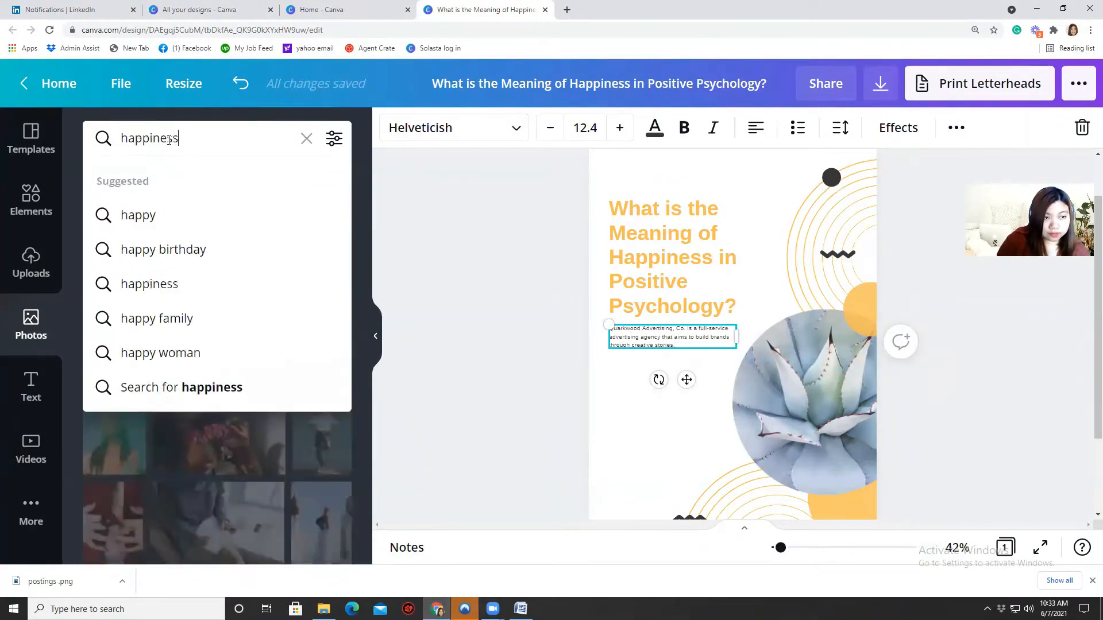
key("Return")
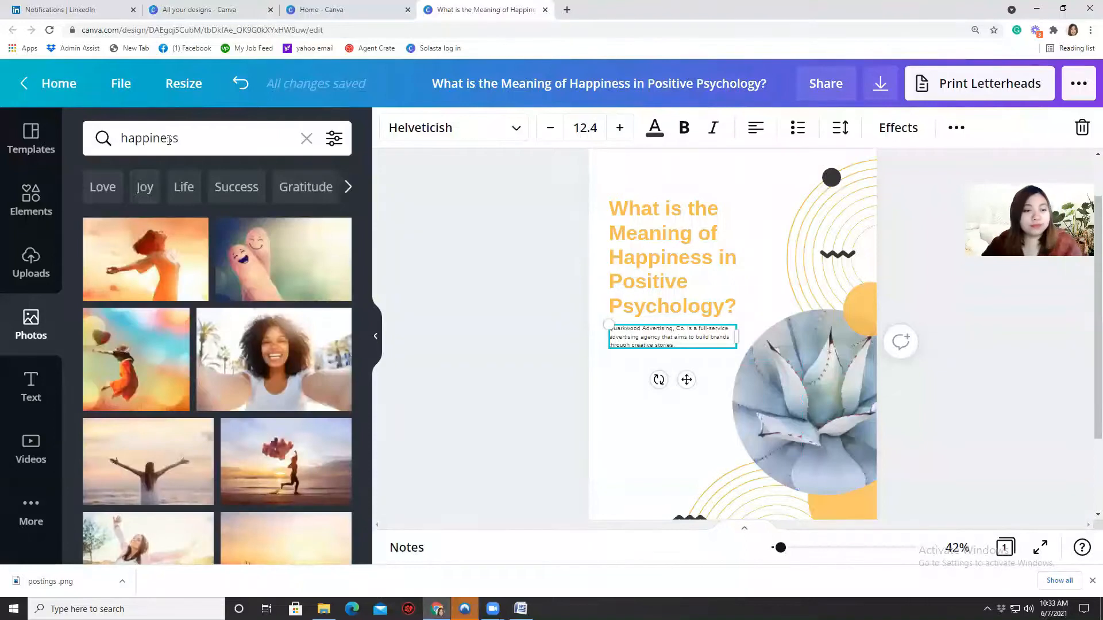
scroll(155, 247, "down", 4)
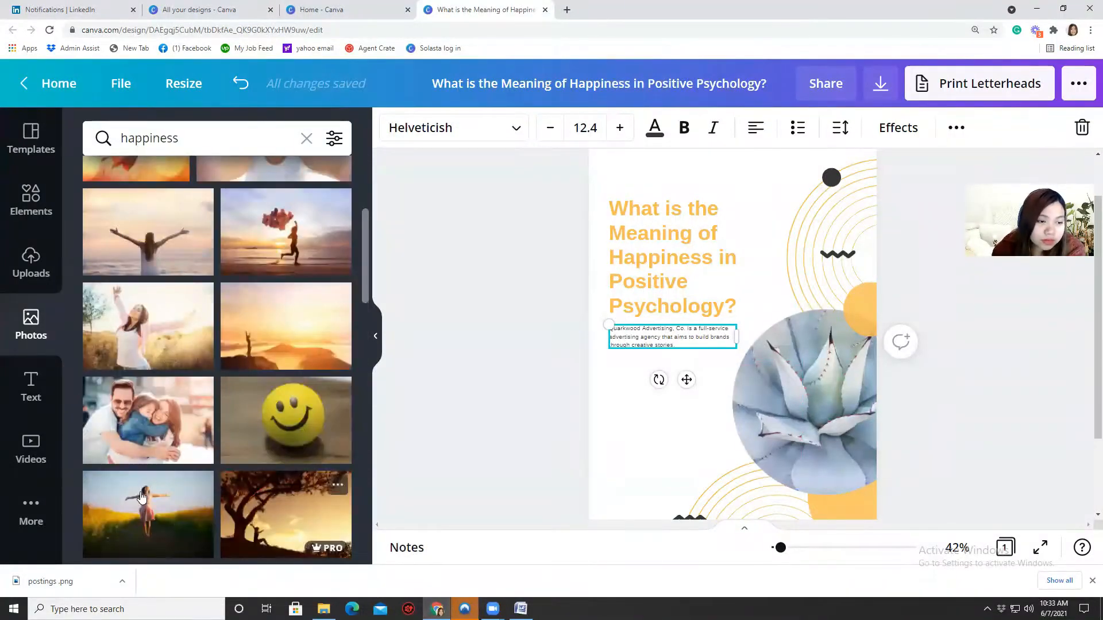
scroll(115, 448, "down", 3)
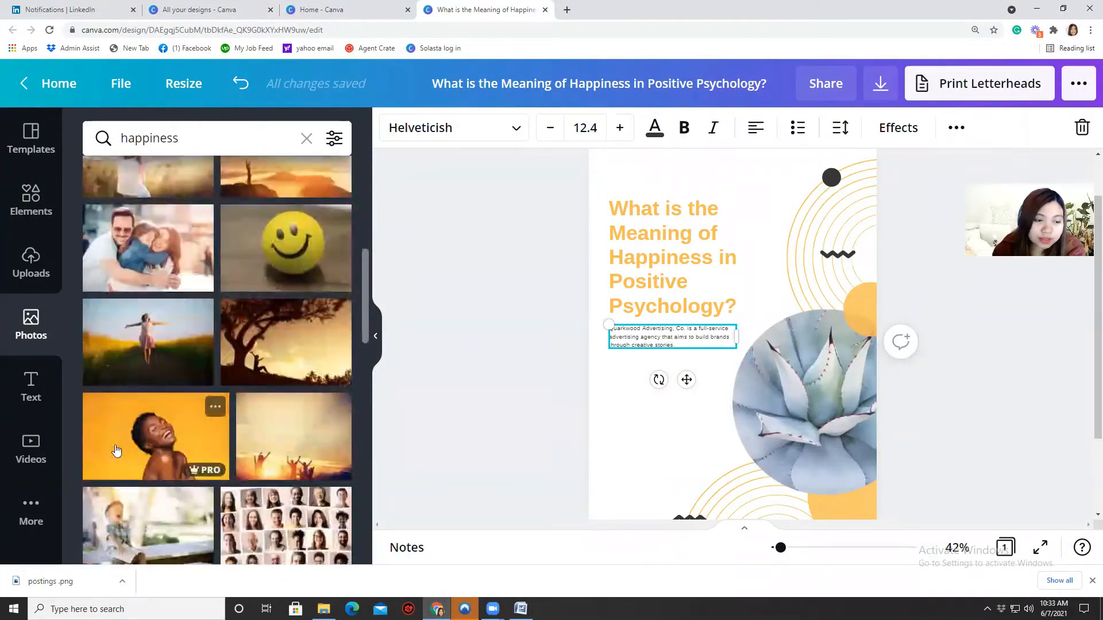
scroll(151, 385, "down", 3)
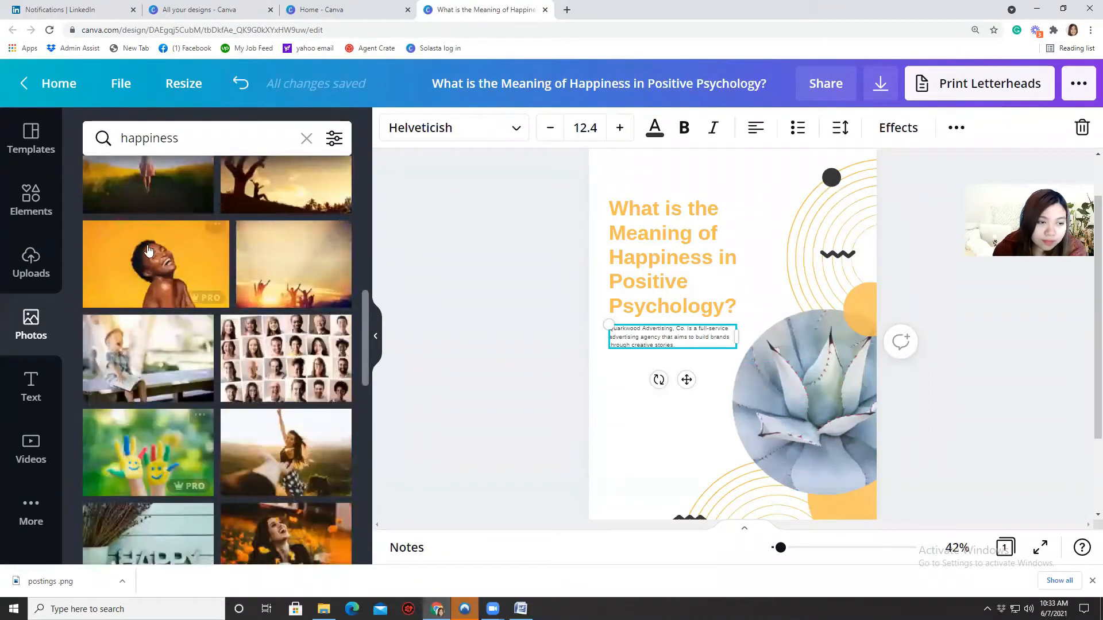
left_click_drag(169, 278, 762, 374)
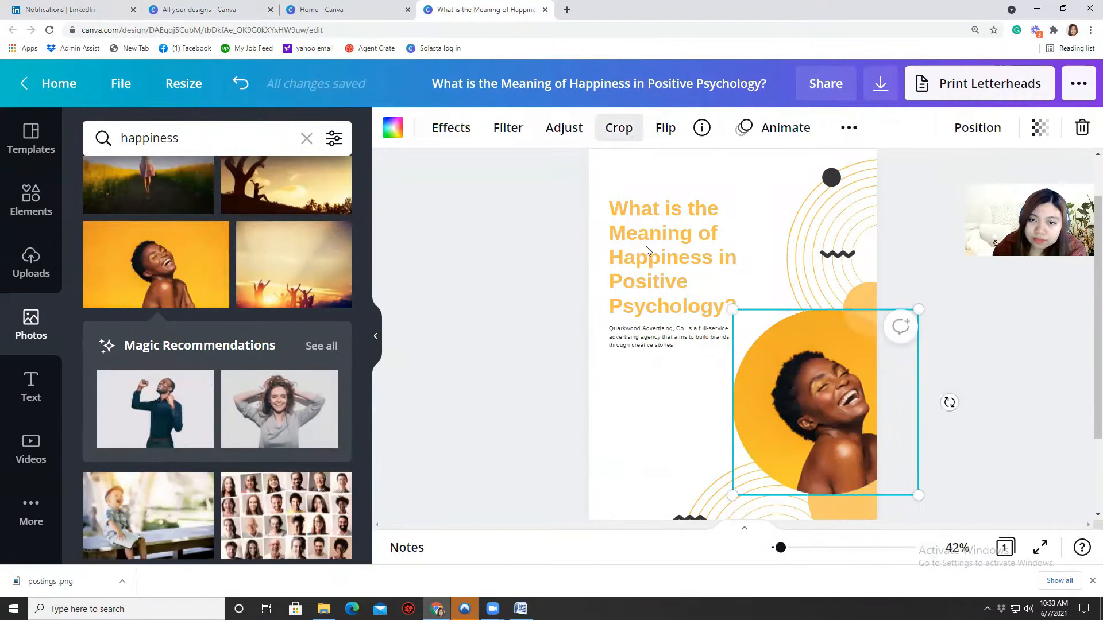
Step: Crop the circular photo by shifting the image left so the laughing woman's face is centred in the frame
left_click(618, 128)
left_click_drag(667, 304, 625, 292)
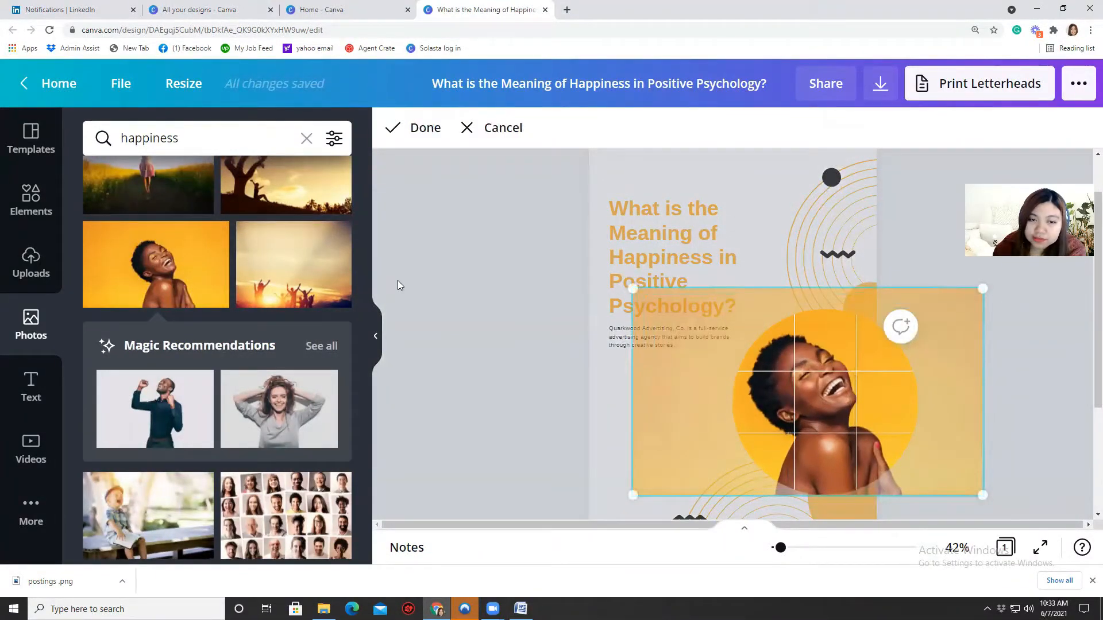
left_click(458, 286)
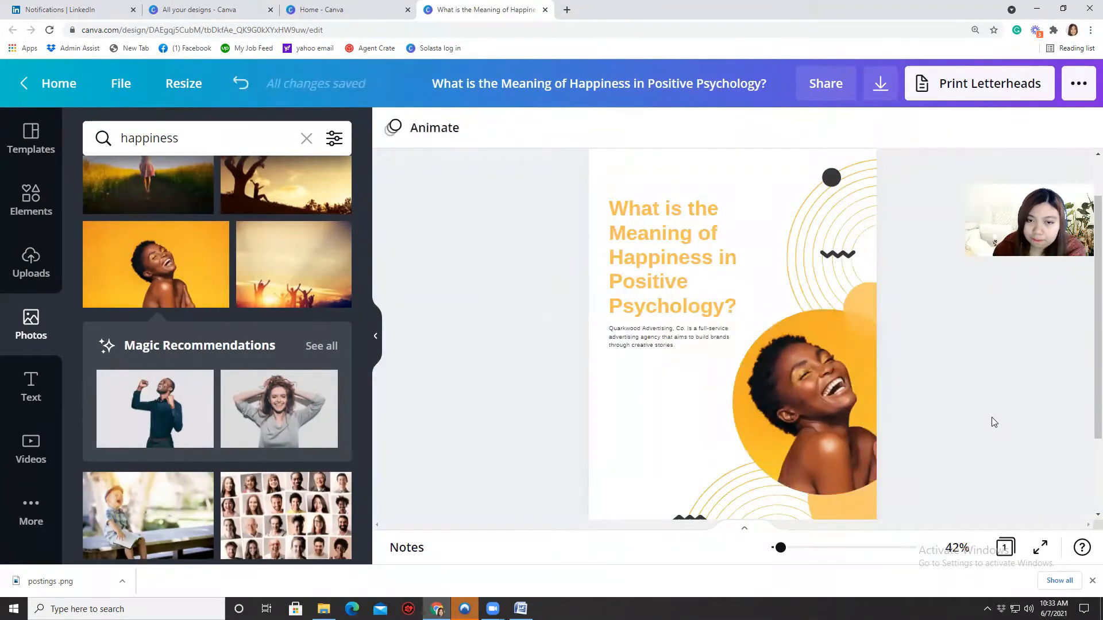
left_click(695, 250)
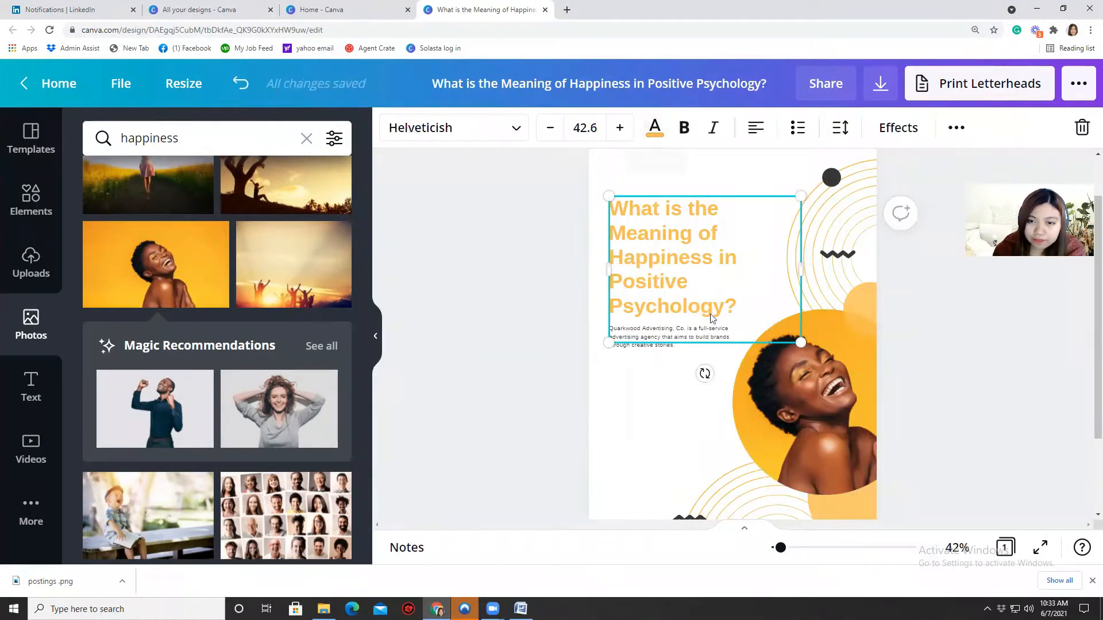
scroll(620, 370, "down", 2)
scroll(623, 373, "up", 3)
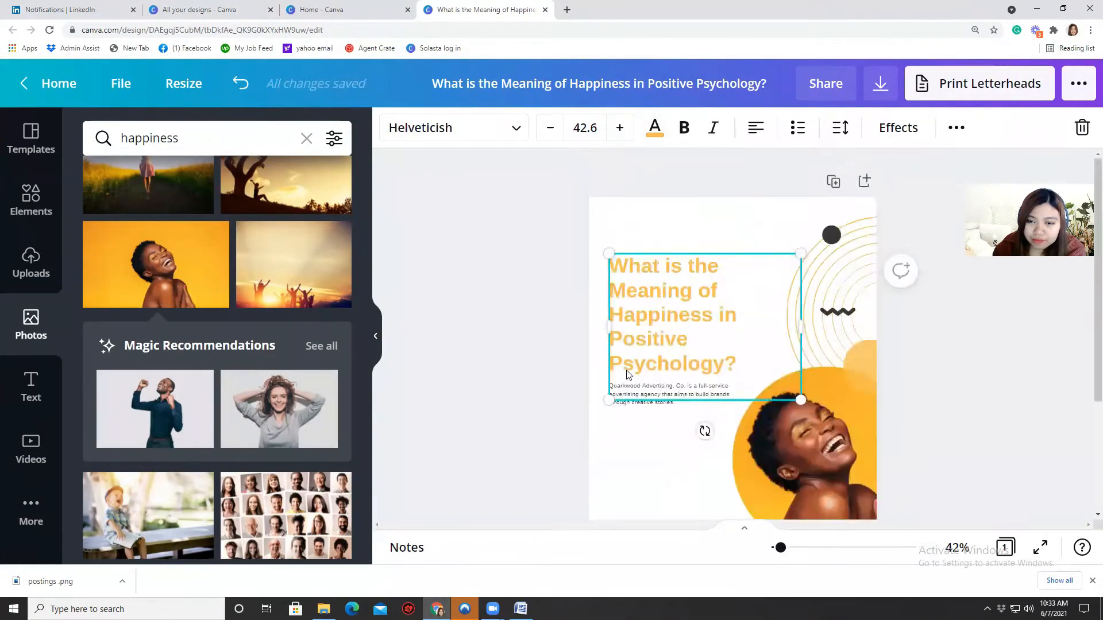
left_click(608, 481)
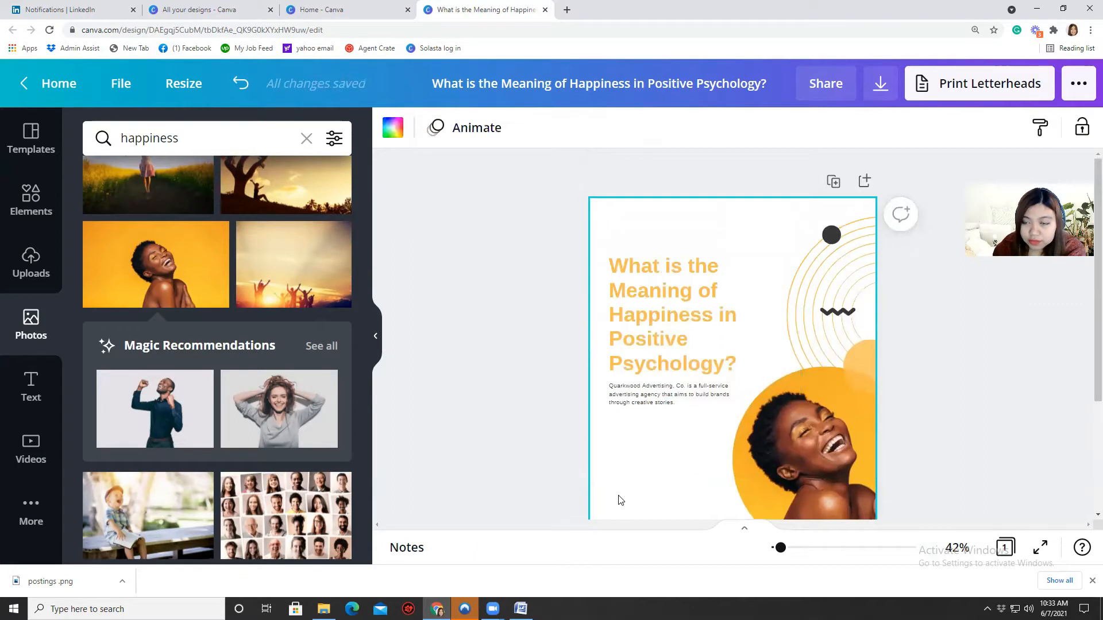
scroll(620, 500, "down", 1)
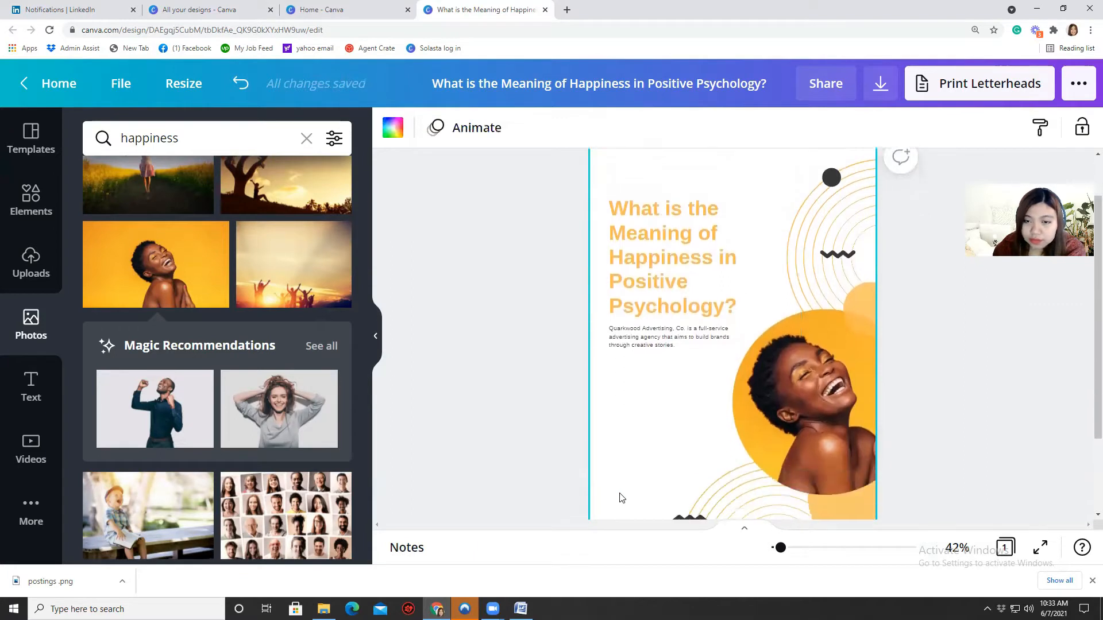
Step: Add a blank second page below the flyer page
left_click(656, 344)
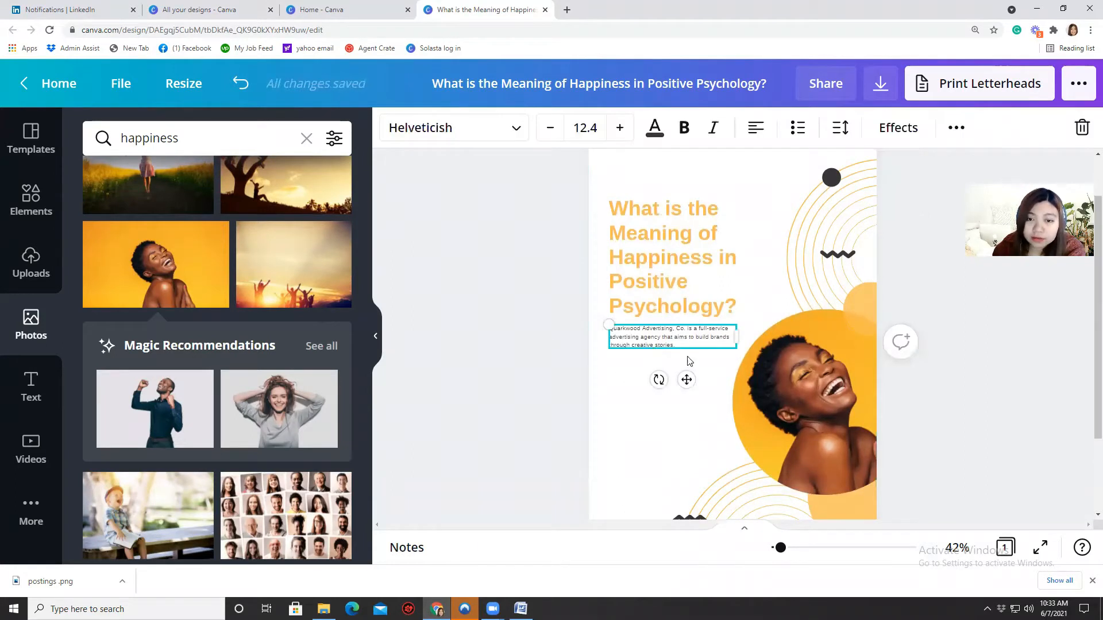
scroll(655, 376, "down", 2)
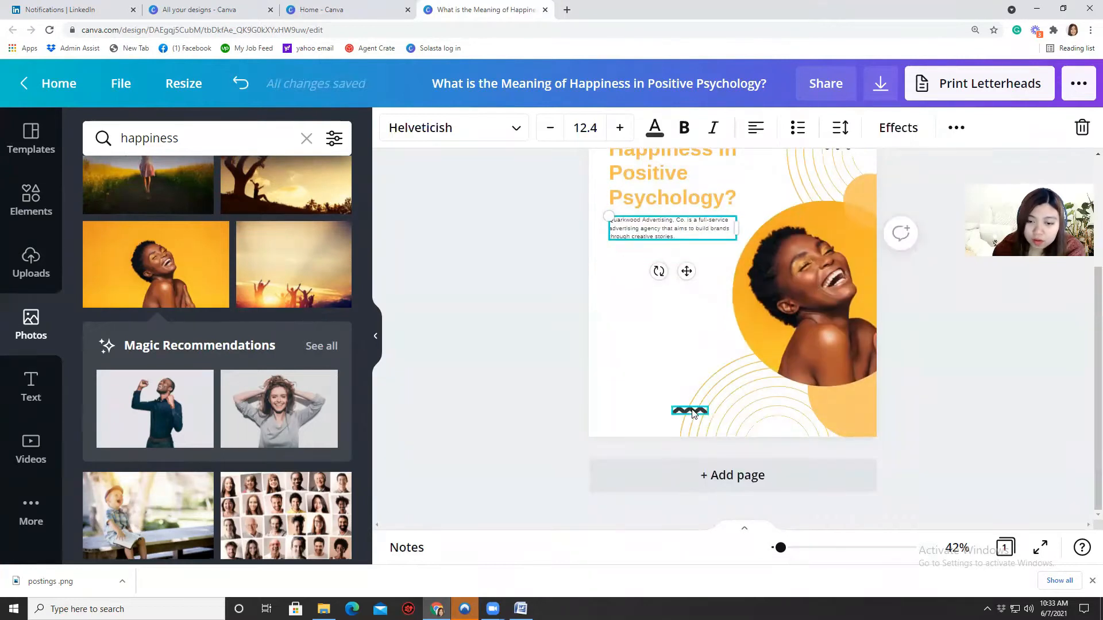
left_click(693, 472)
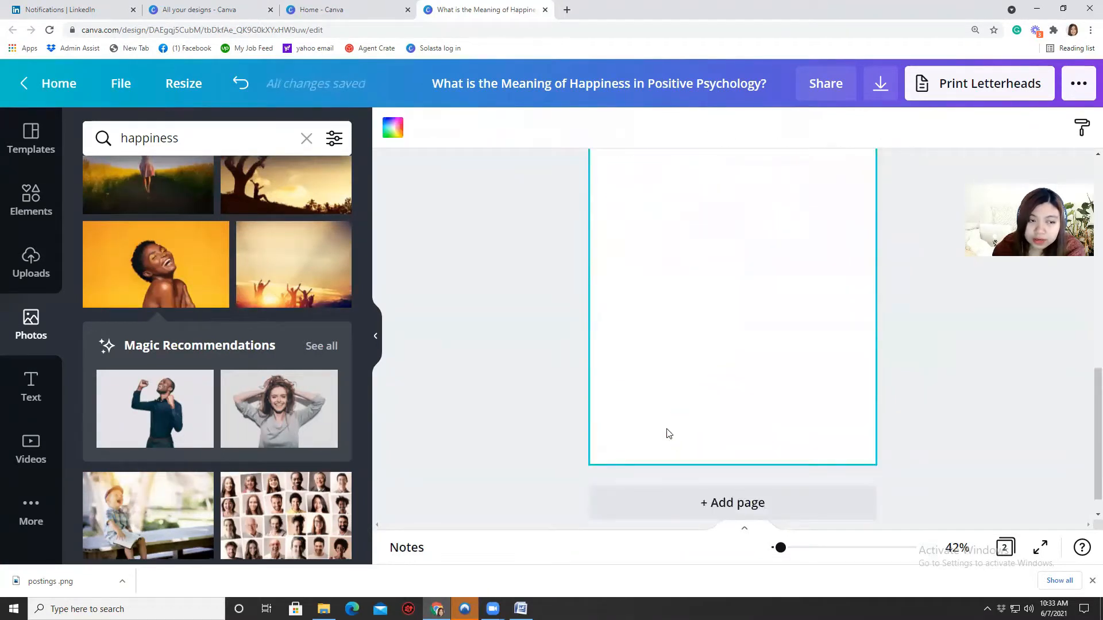
Step: Copy the main heading of the Word article again and return to the Canva design
left_click(521, 609)
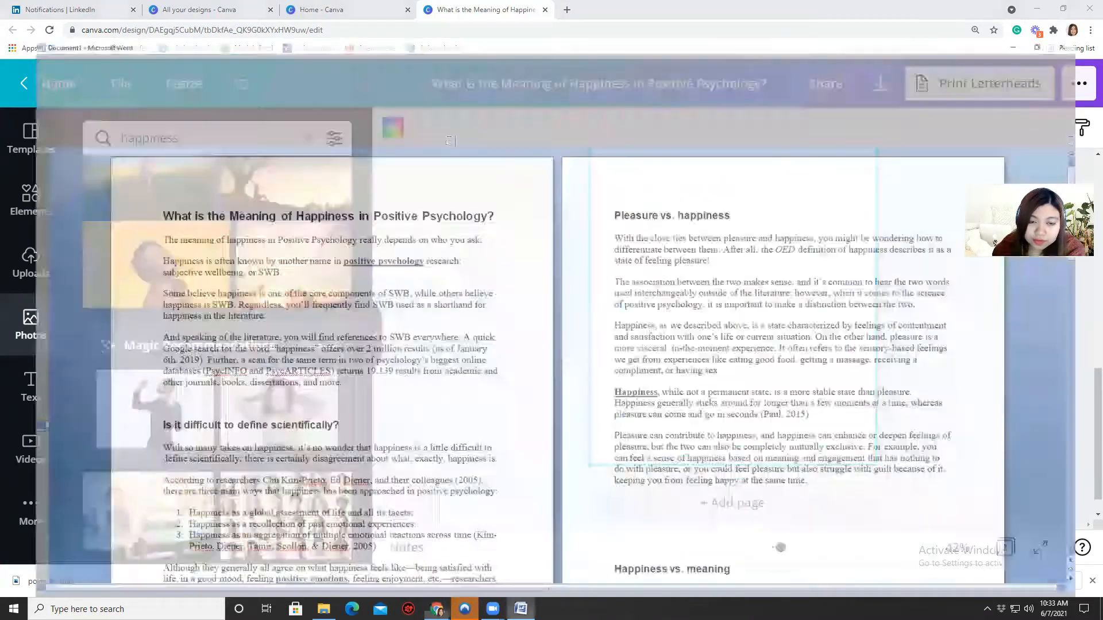
right_click(278, 169)
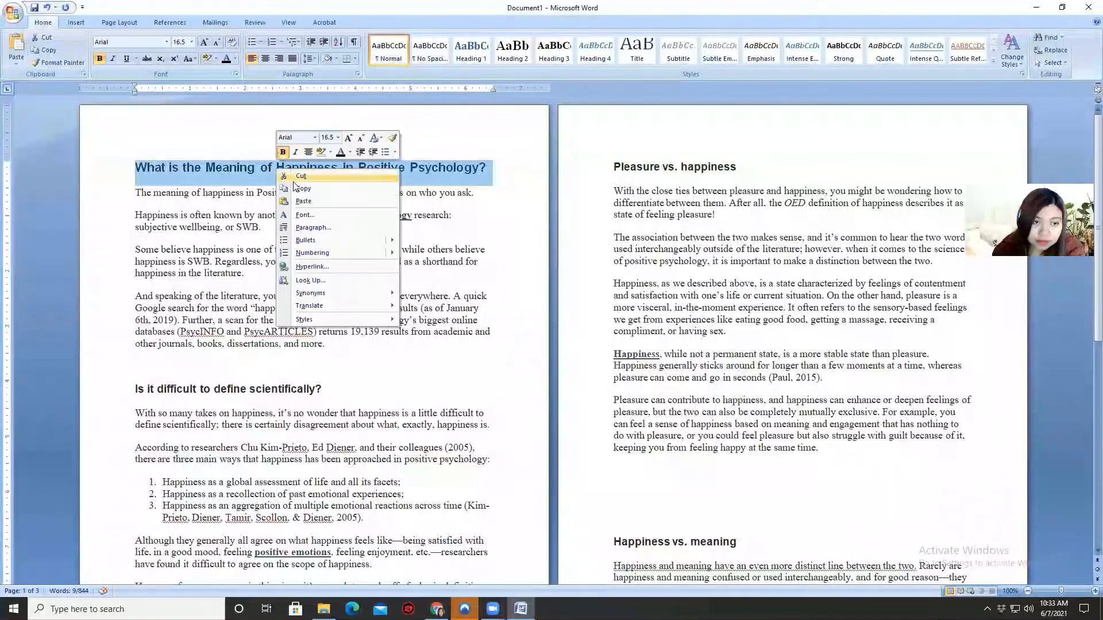
left_click(303, 188)
key("alt+Tab")
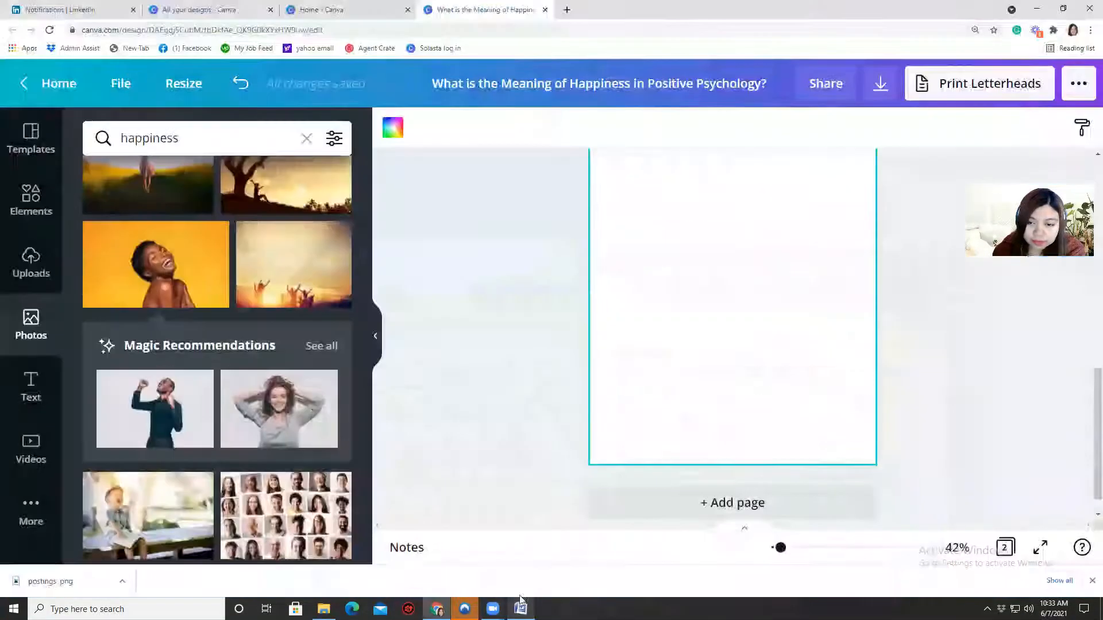
Step: Duplicate the heading on page 1 and move the copy to the upper part of blank page 2
scroll(700, 451, "up", 3)
scroll(700, 451, "up", 5)
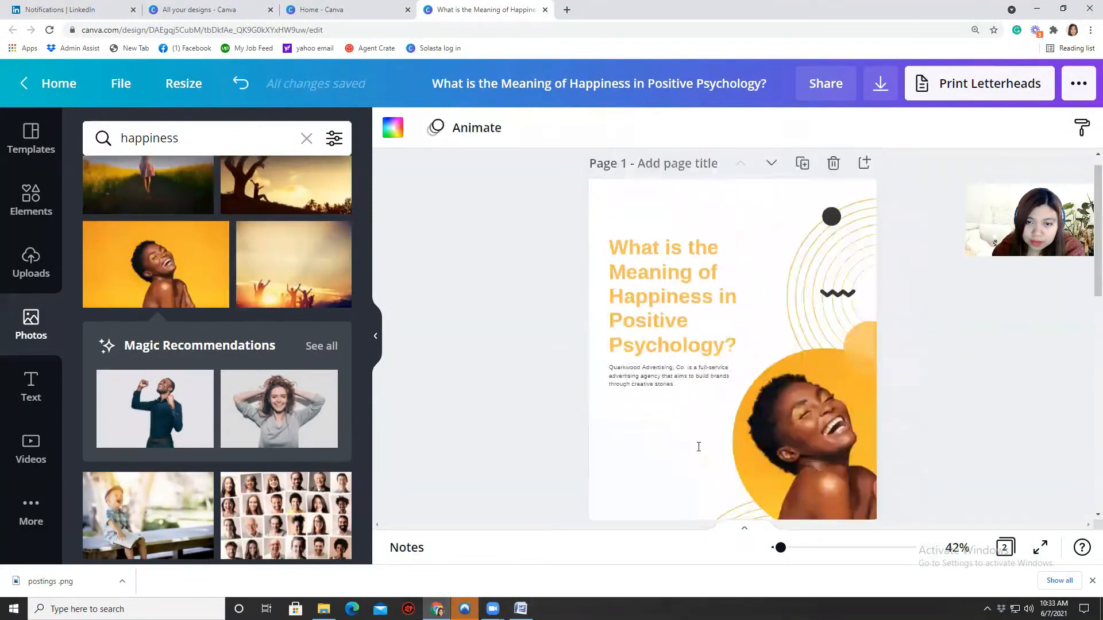
left_click(735, 268)
left_click(946, 169)
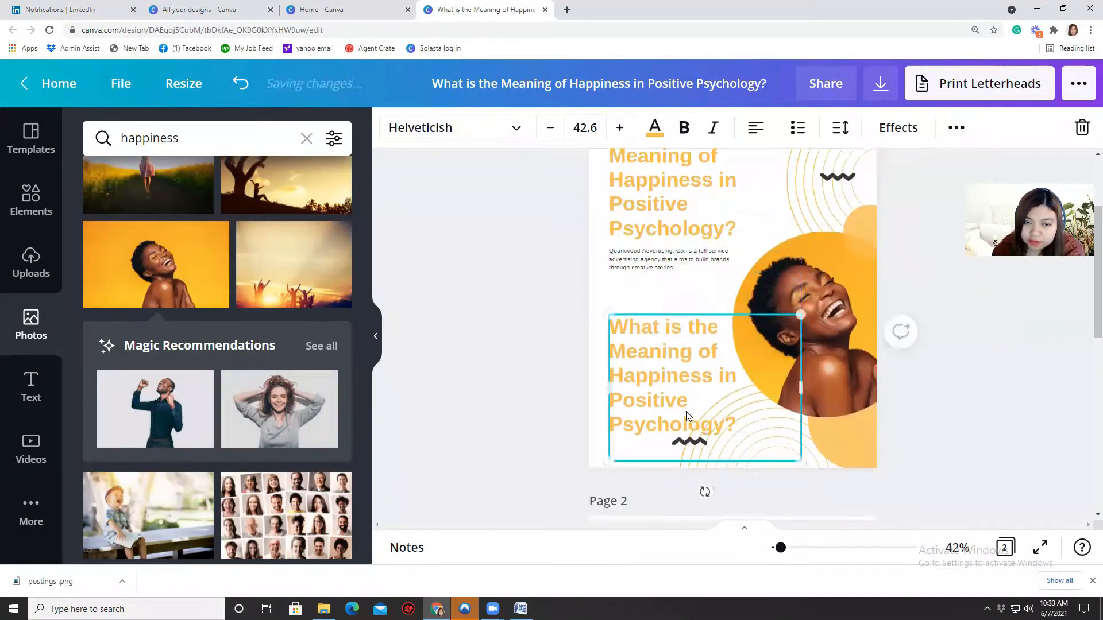
scroll(687, 415, "down", 4)
left_click_drag(642, 193, 643, 407)
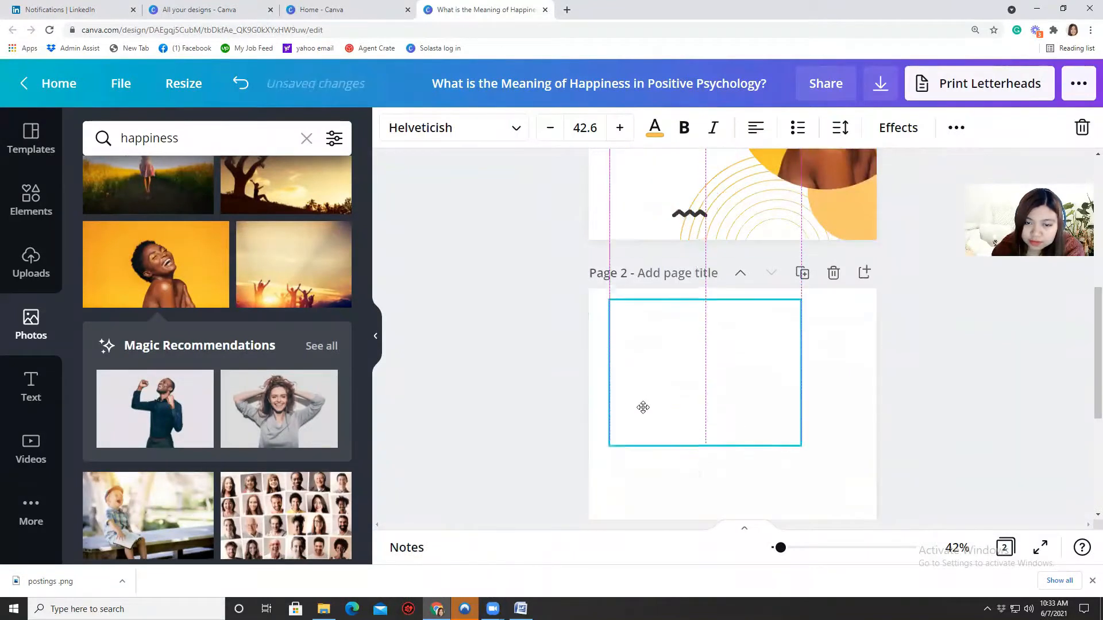
Step: Shrink the heading copy on page 2 to about size 25.6 and widen its box so the heading fits on two lines near the top
left_click_drag(796, 382, 726, 374)
left_click_drag(662, 355, 653, 359)
left_click(653, 353)
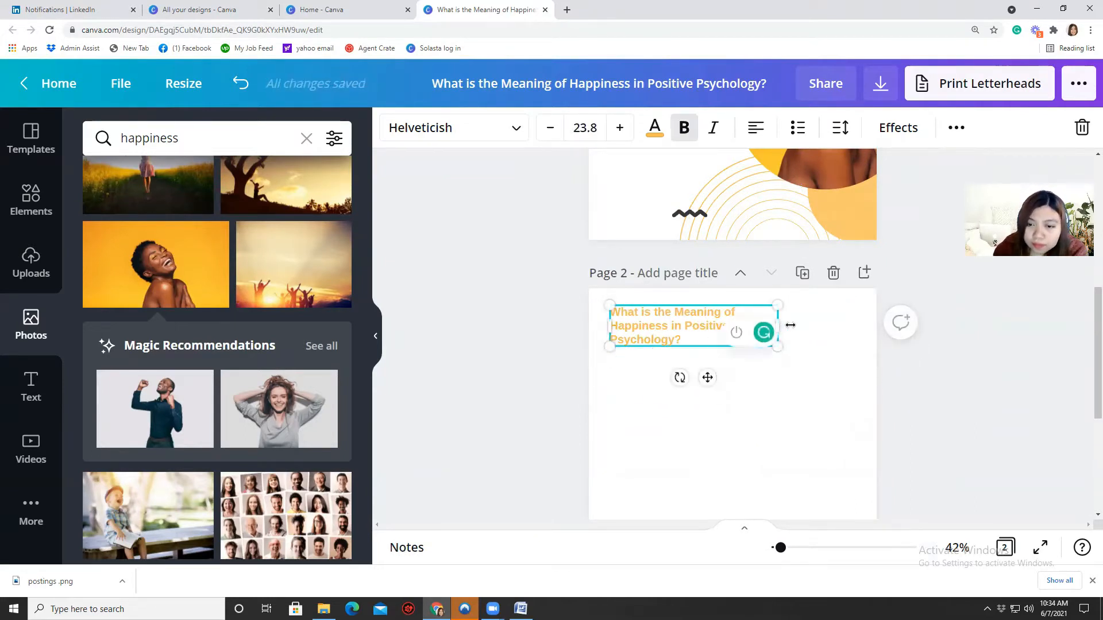
left_click_drag(779, 348, 829, 317)
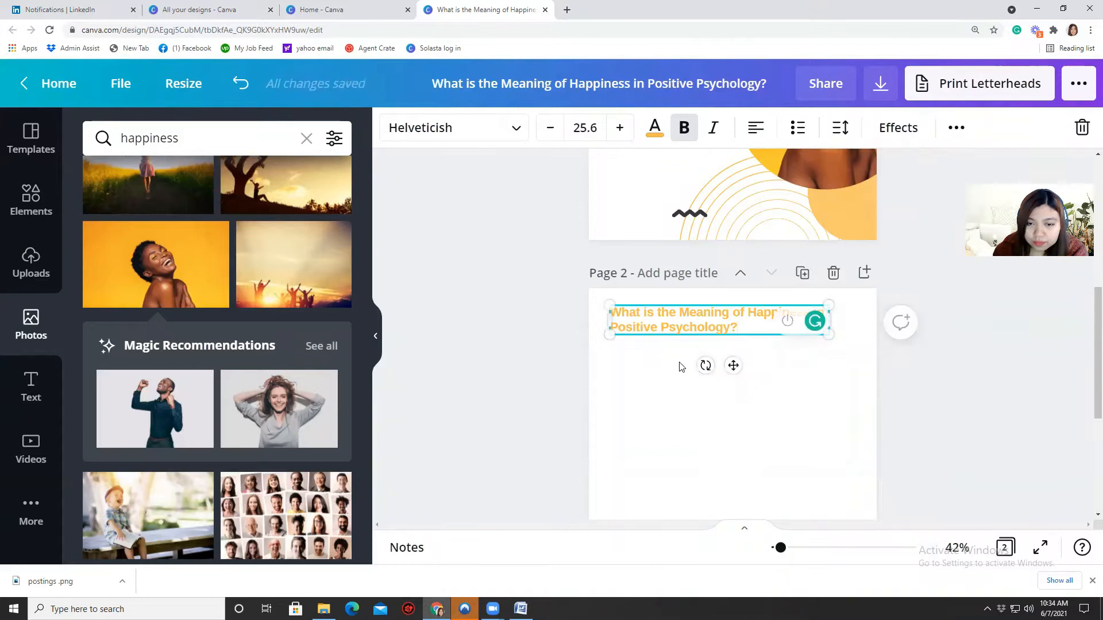
Step: Recolour the page 2 heading with the dark grey document colour and scale it down slightly
double_click(660, 320)
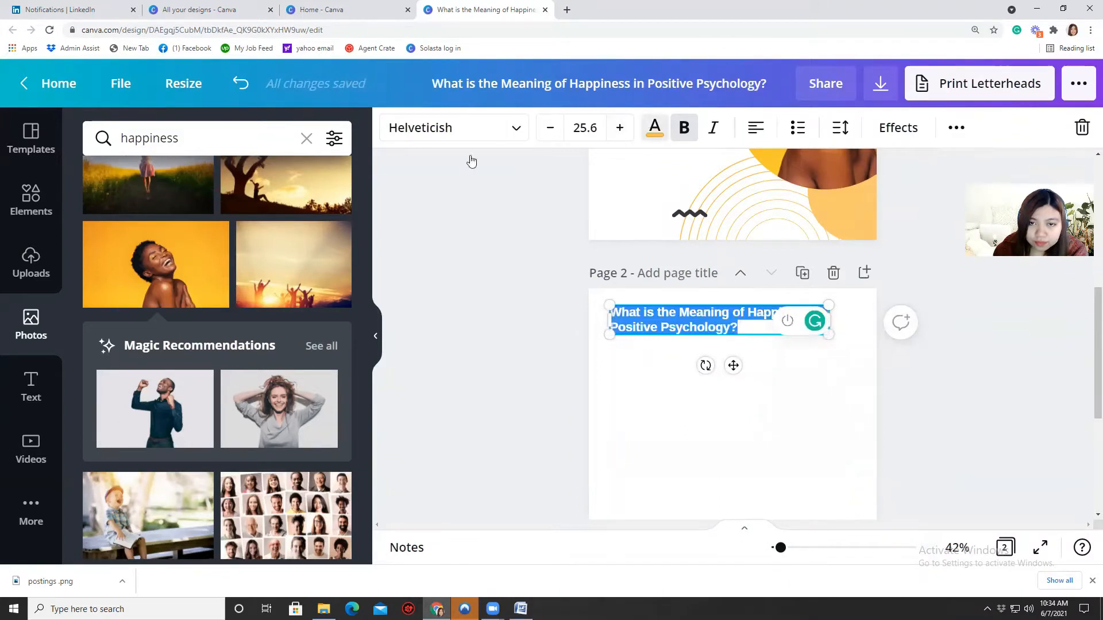
left_click(654, 128)
left_click(146, 217)
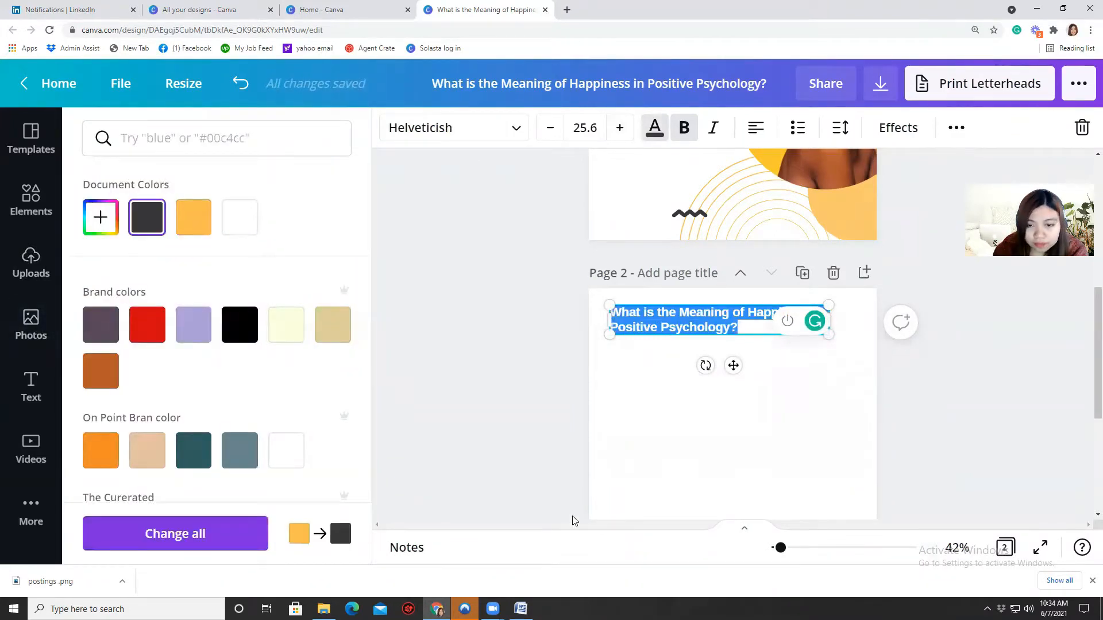
left_click(622, 451)
left_click(718, 323)
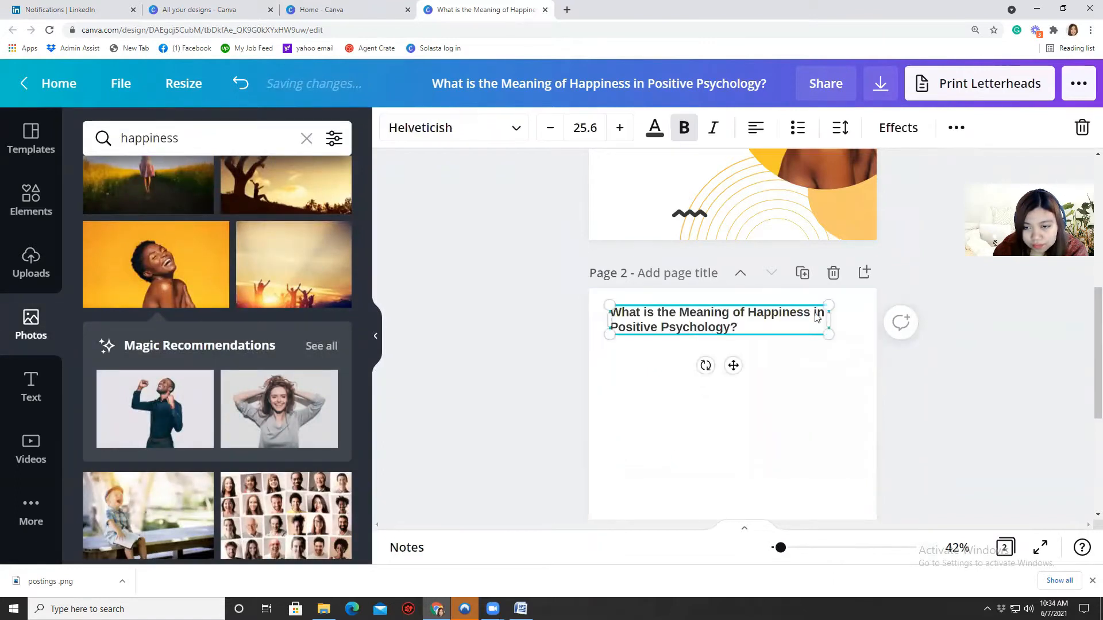
left_click_drag(830, 305, 798, 312)
left_click(770, 437)
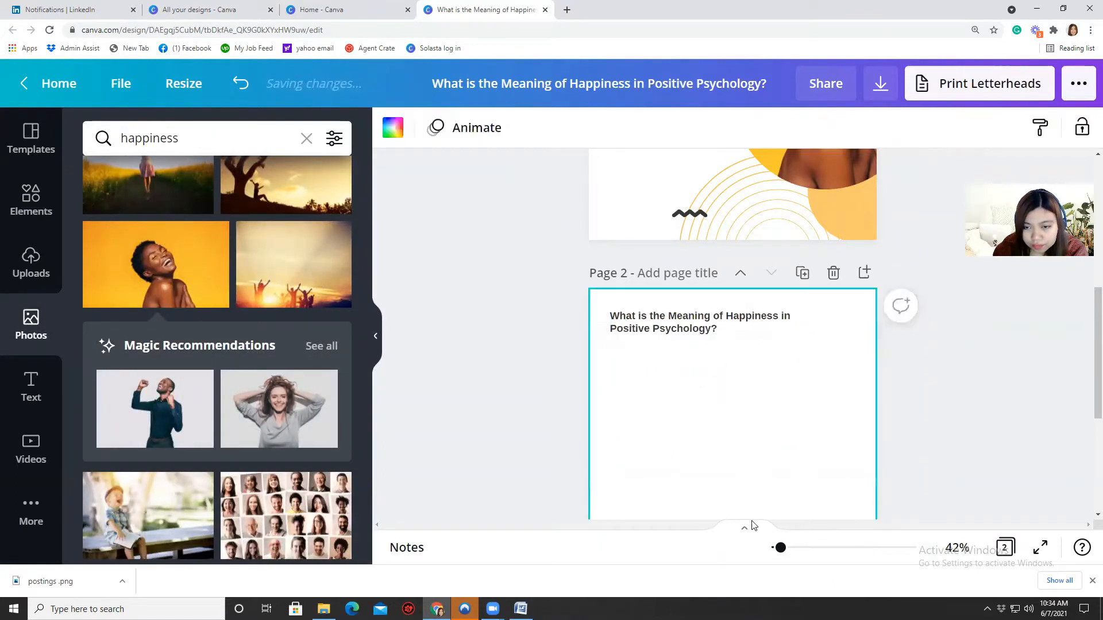
Step: Copy the sentence below the main heading of the Word article and return to the Canva design
left_click(520, 609)
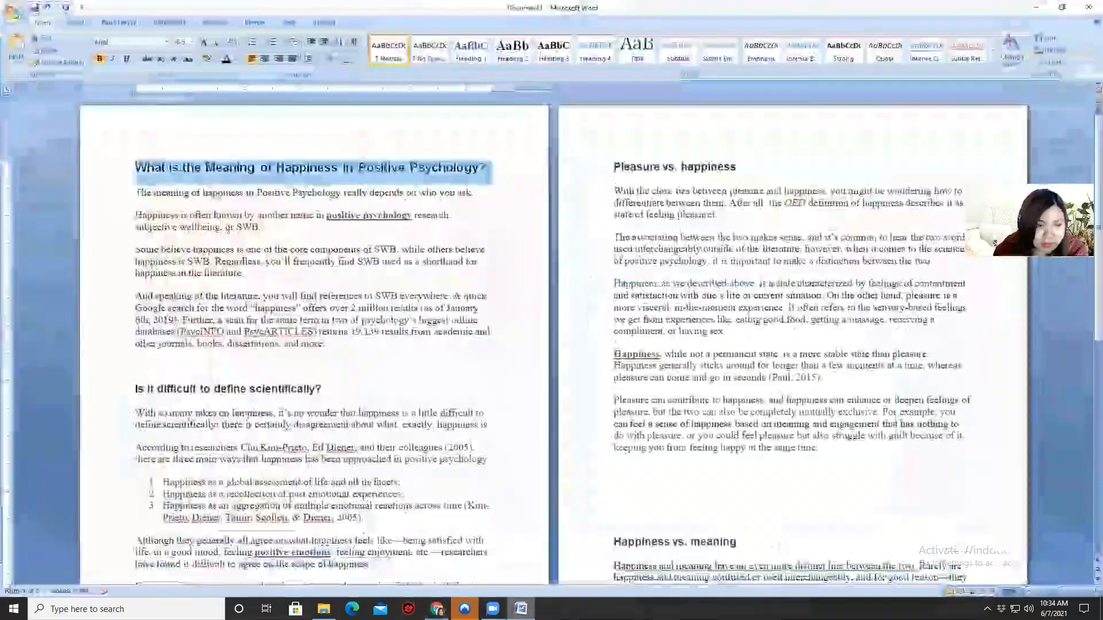
left_click_drag(136, 192, 471, 192)
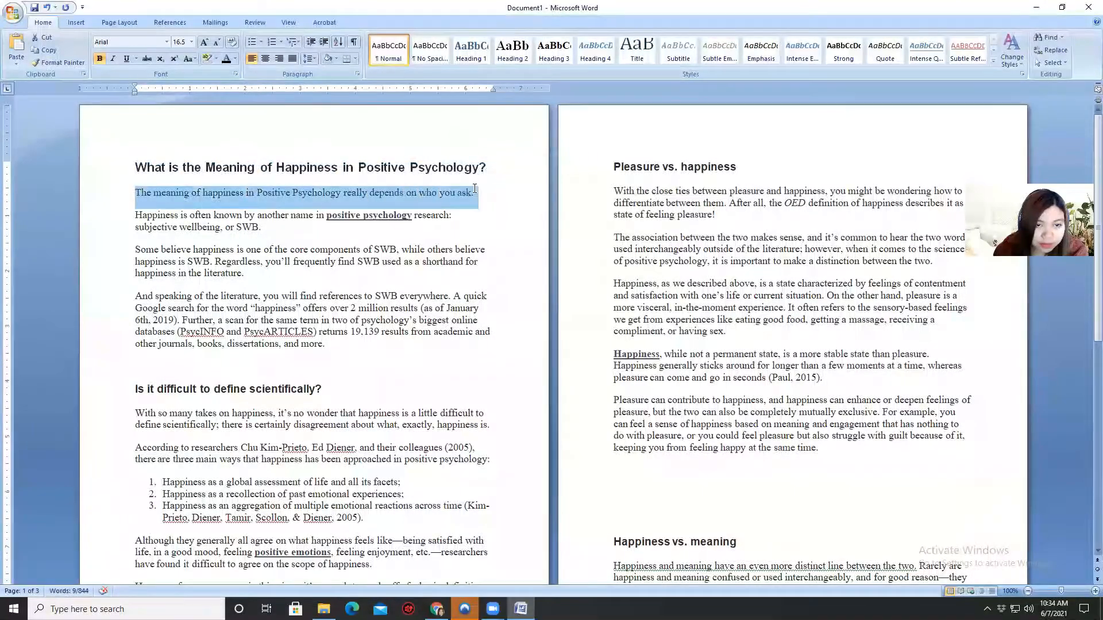
right_click(470, 187)
left_click(499, 209)
left_click(437, 609)
Step: Duplicate the small description text on page 1 and move the copy directly below the heading on page 2
scroll(587, 294, "up", 3)
scroll(587, 295, "down", 3)
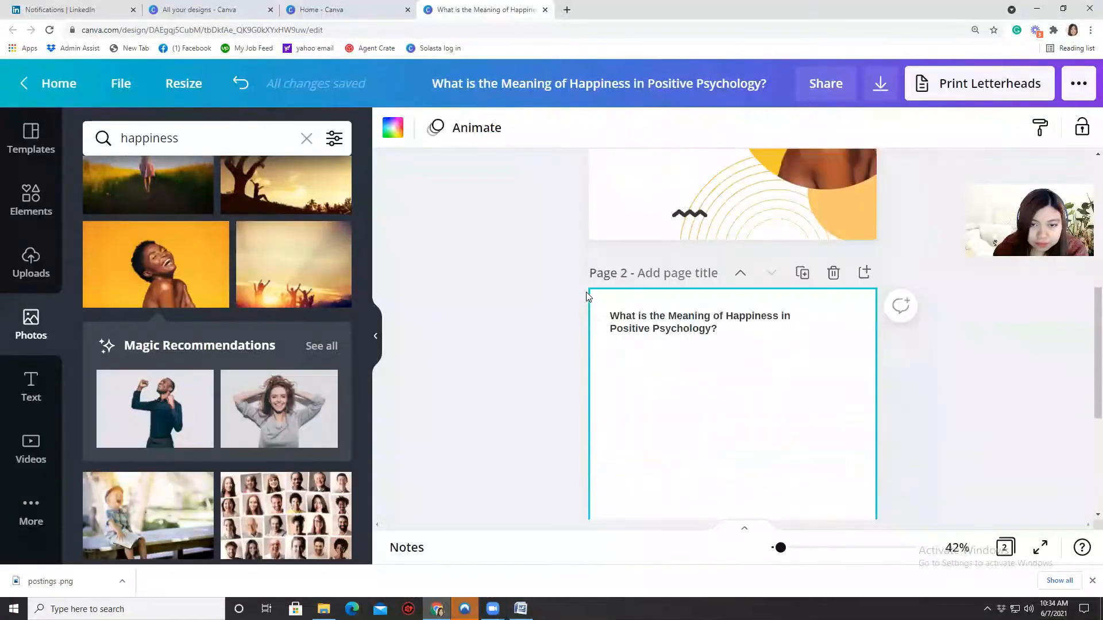
scroll(623, 232, "up", 2)
left_click(632, 152)
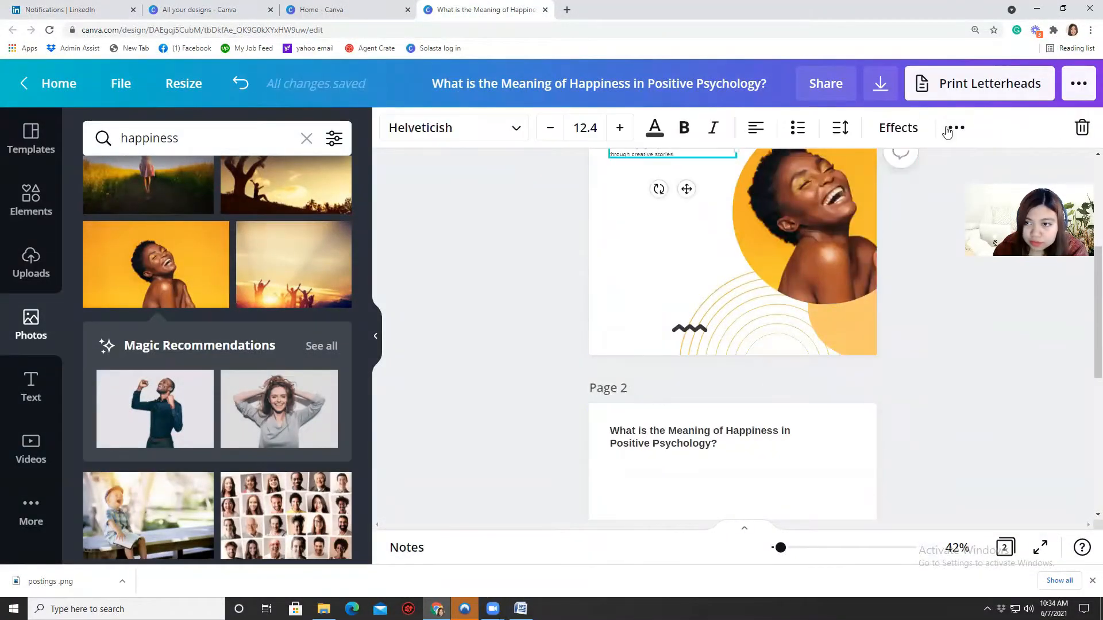
left_click(953, 128)
left_click(937, 172)
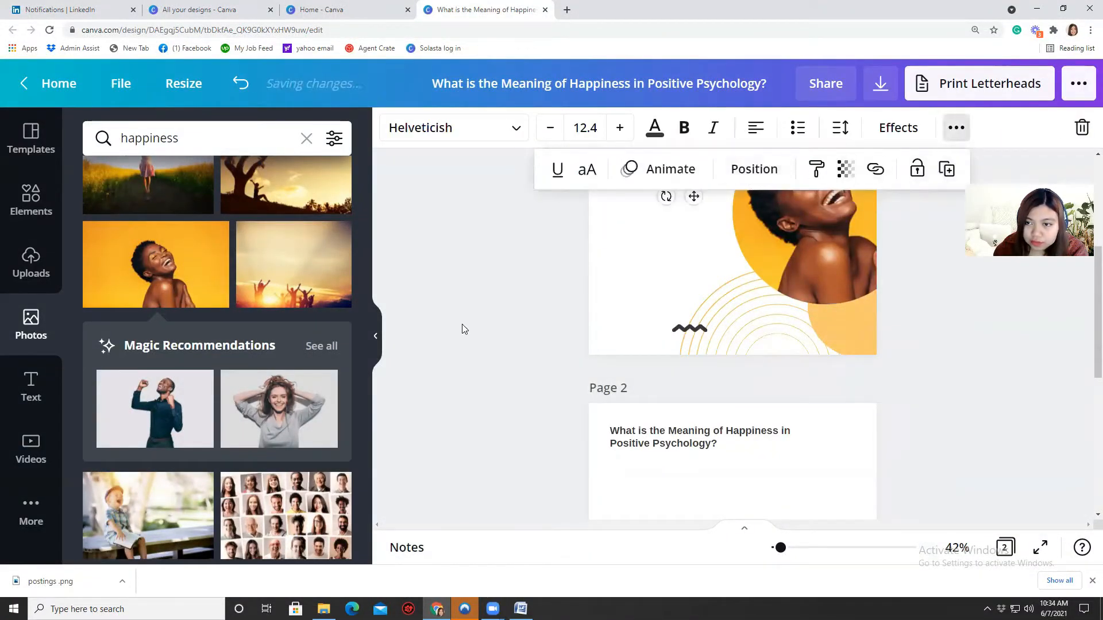
scroll(460, 327, "up", 3)
scroll(658, 383, "down", 3)
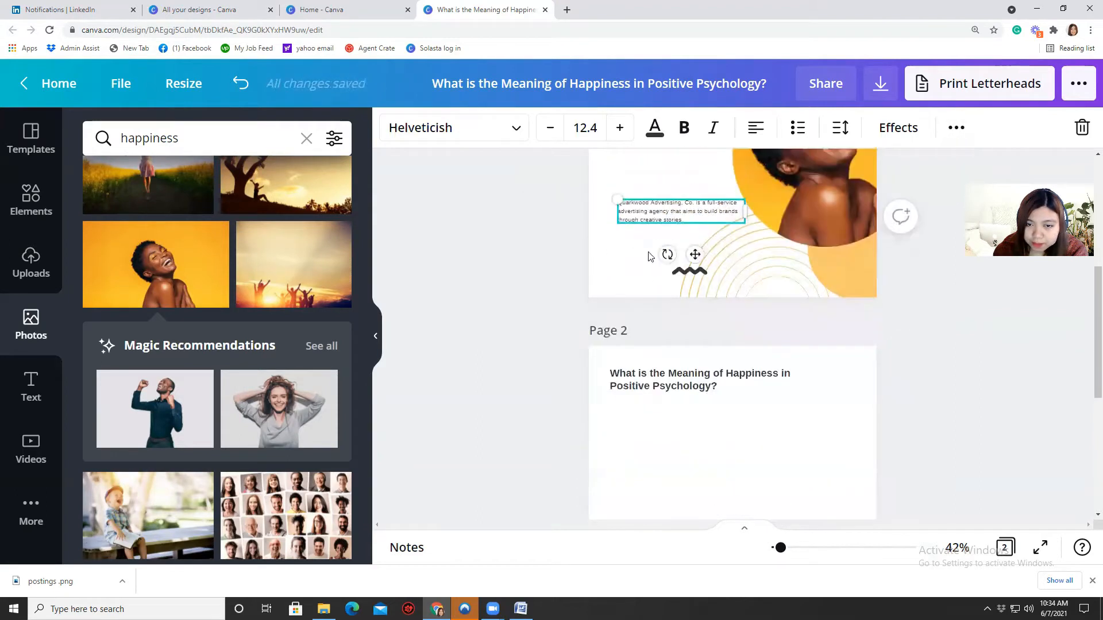
left_click_drag(655, 220, 648, 415)
Step: Replace the text of the copy on page 2 with the sentence "The meaning of happiness in Positive Psychology really depends on who you ask."
double_click(648, 414)
key("ctrl+v")
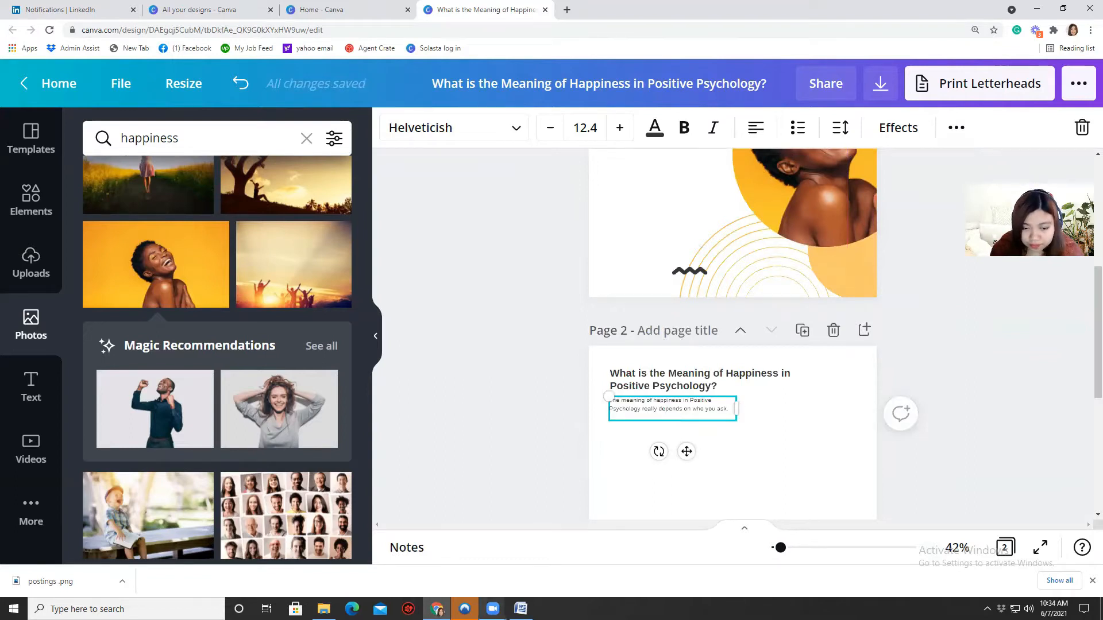
key("alt+Tab")
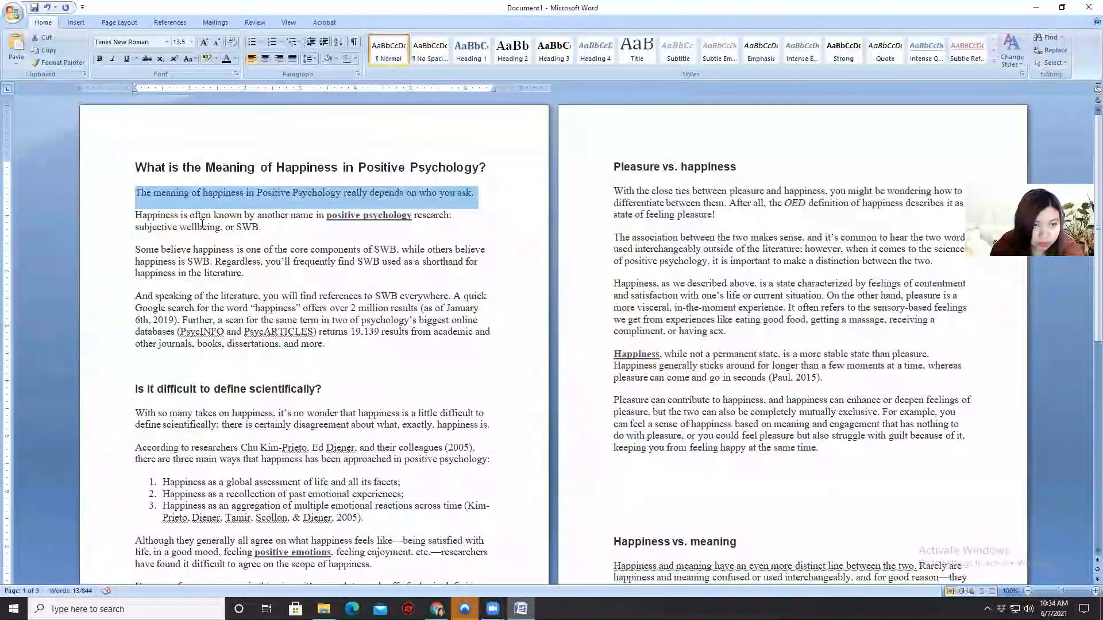
key("alt+Tab")
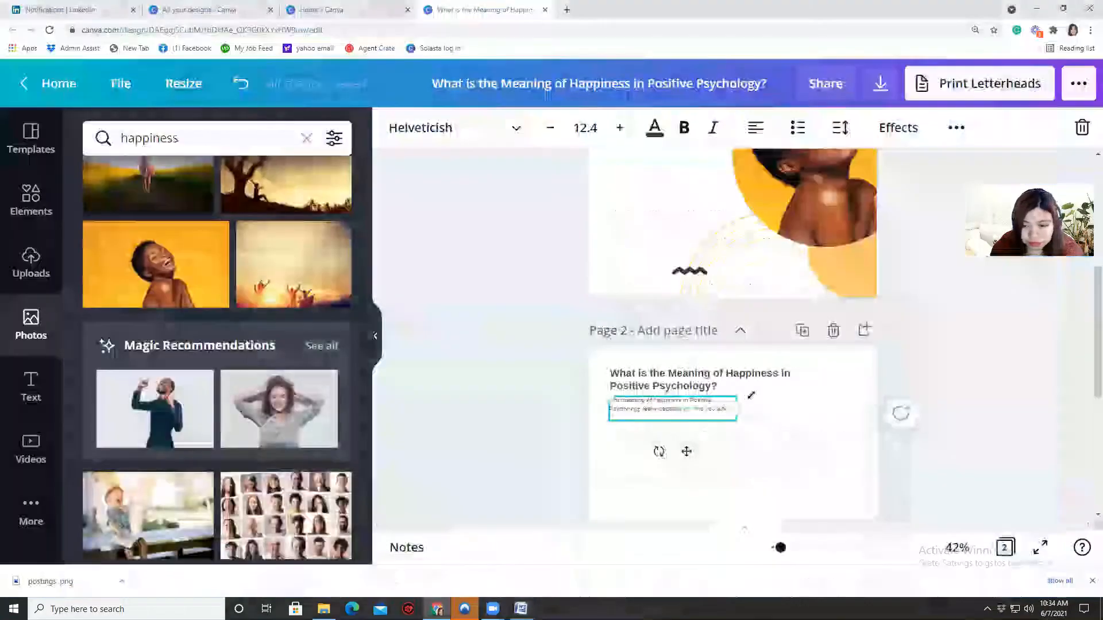
Step: Widen the sentence's text box to the page edge so it fits on one line, and set its font size to 13
left_click_drag(759, 412, 886, 438)
left_click(569, 130)
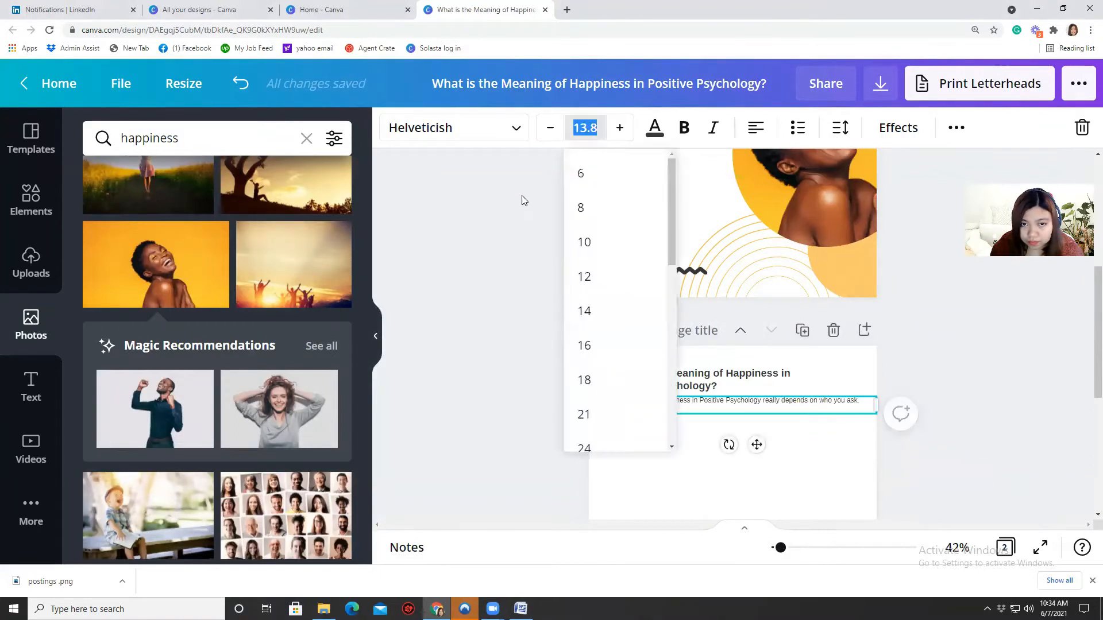
left_click(584, 311)
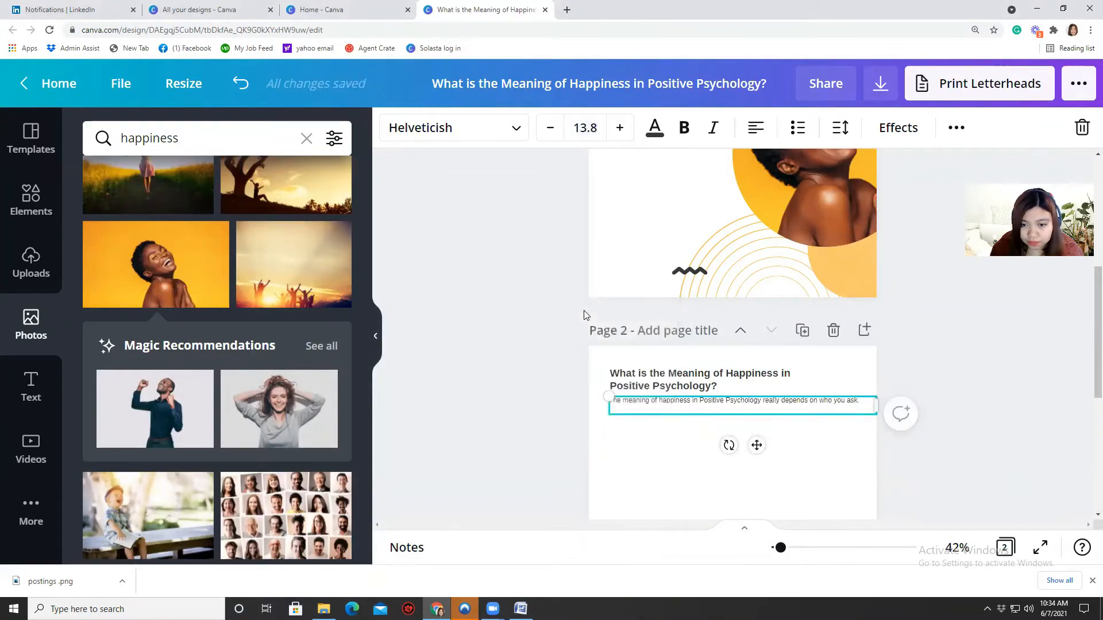
left_click(594, 133)
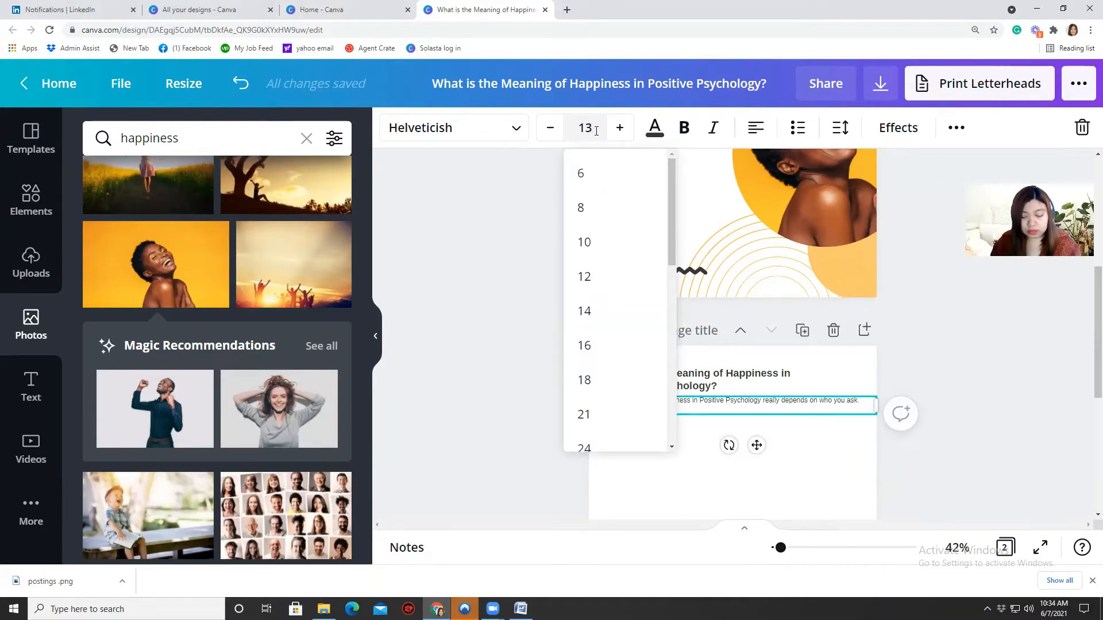
type("13")
key("Return")
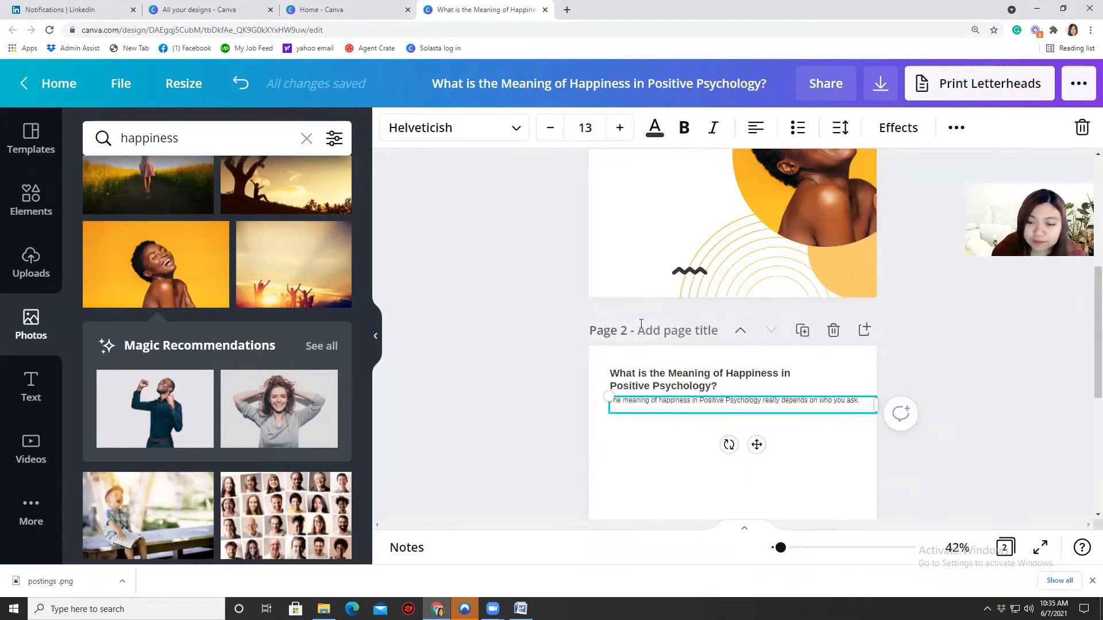
Step: Move the sentence slightly lower to leave a gap below the heading, and narrow its text box to the text's width
left_click(642, 449)
scroll(640, 449, "down", 1)
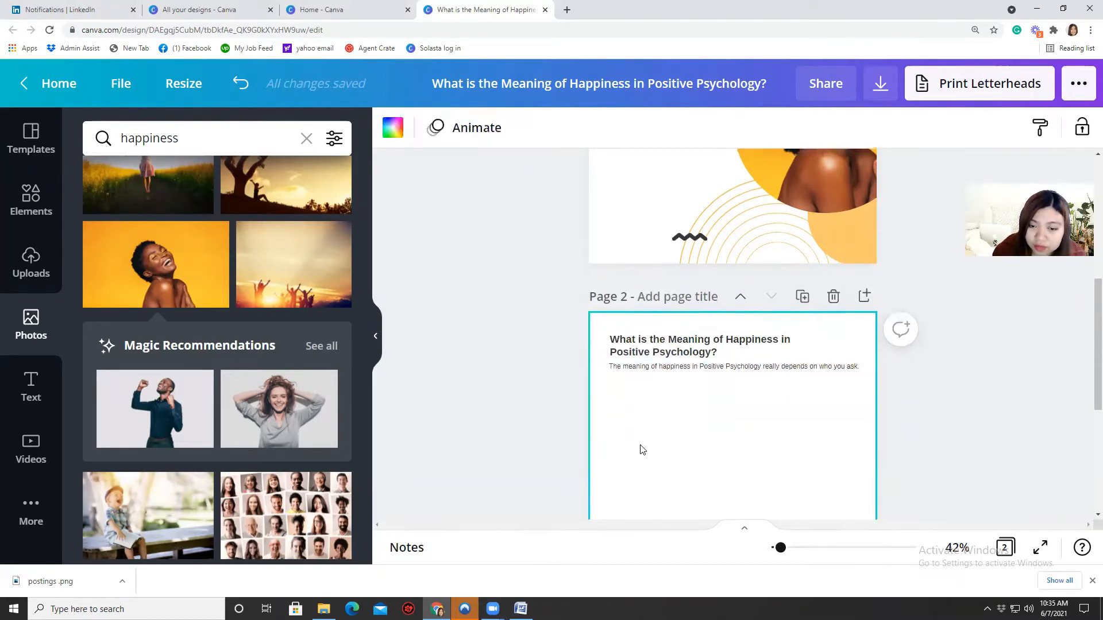
left_click_drag(649, 351, 645, 355)
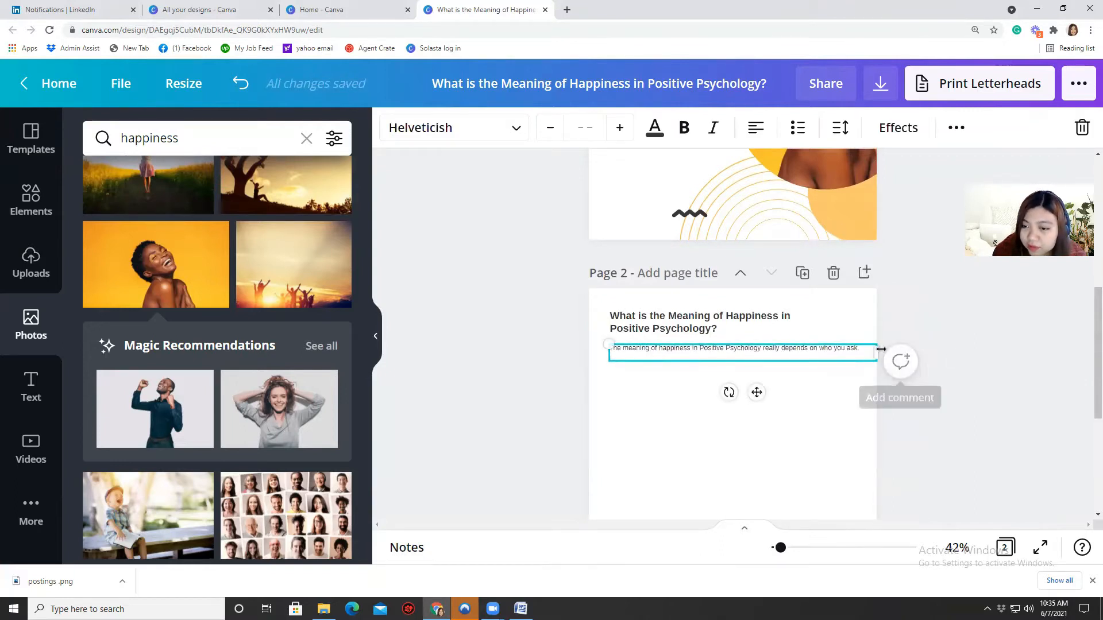
left_click_drag(876, 352, 863, 353)
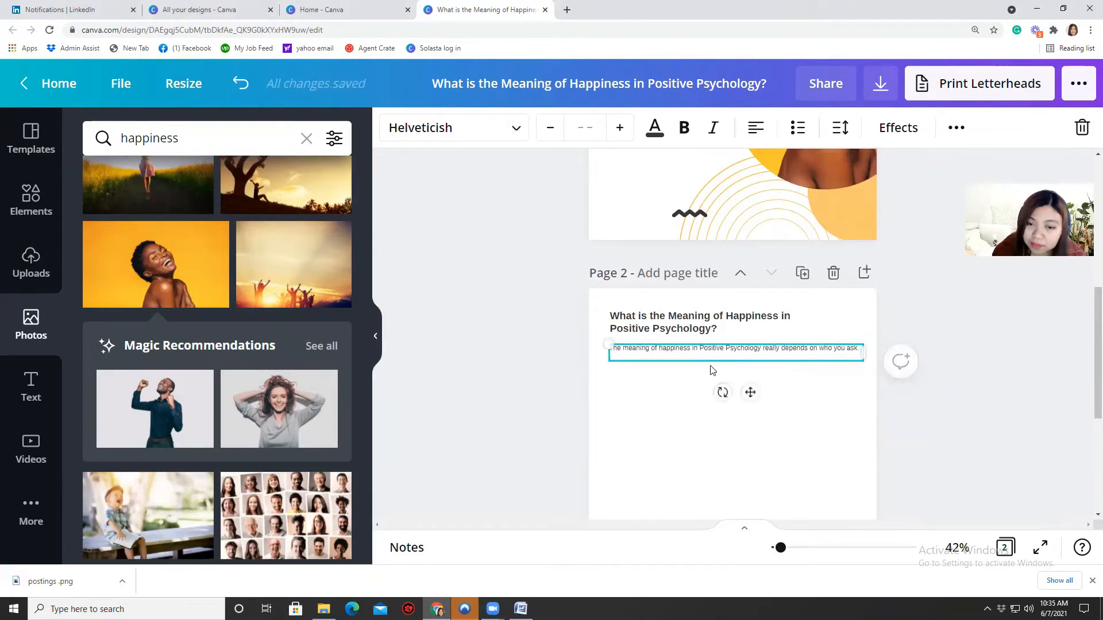
left_click(627, 412)
left_click(643, 351)
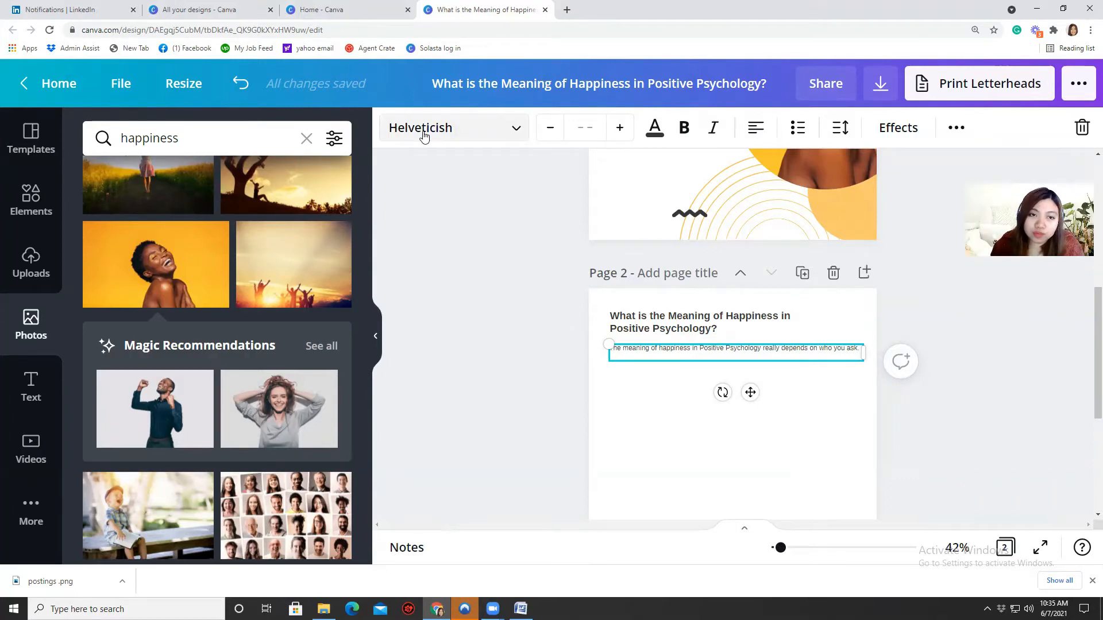
left_click(656, 396)
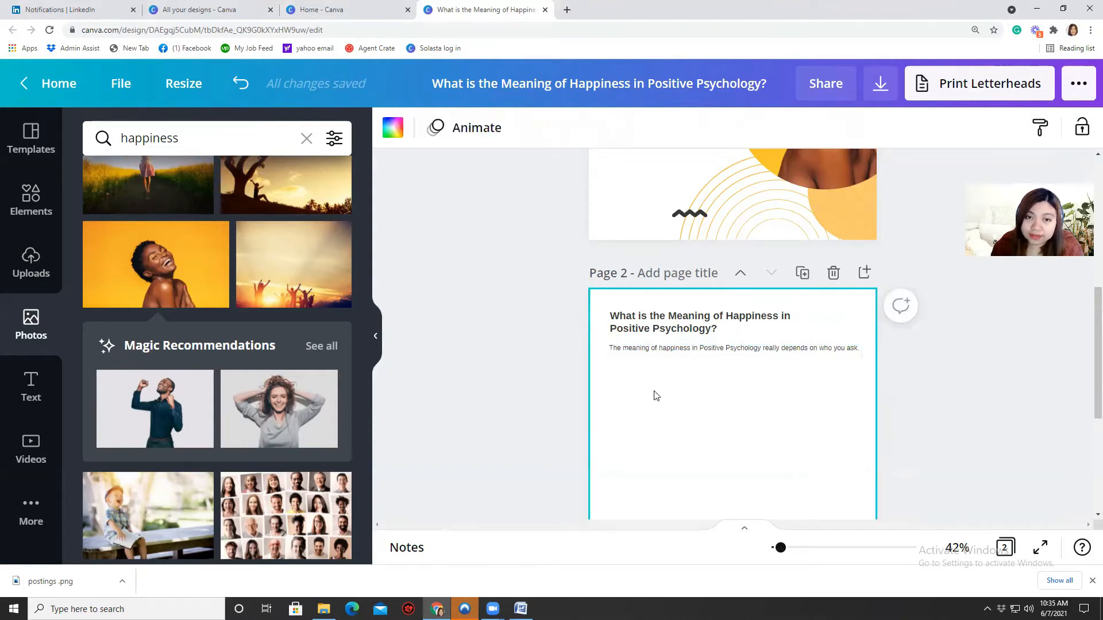
Step: Copy the Word paragraph beginning "Happiness is often known by another name" and return to the Canva design
left_click(520, 609)
left_click(215, 227)
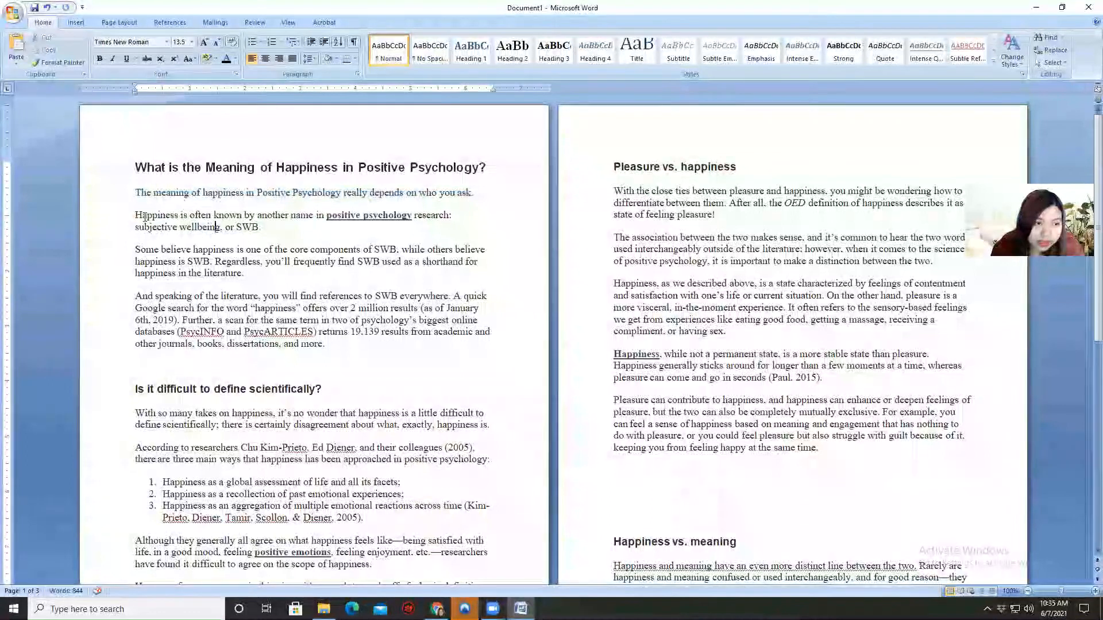
triple_click(145, 218)
right_click(230, 230)
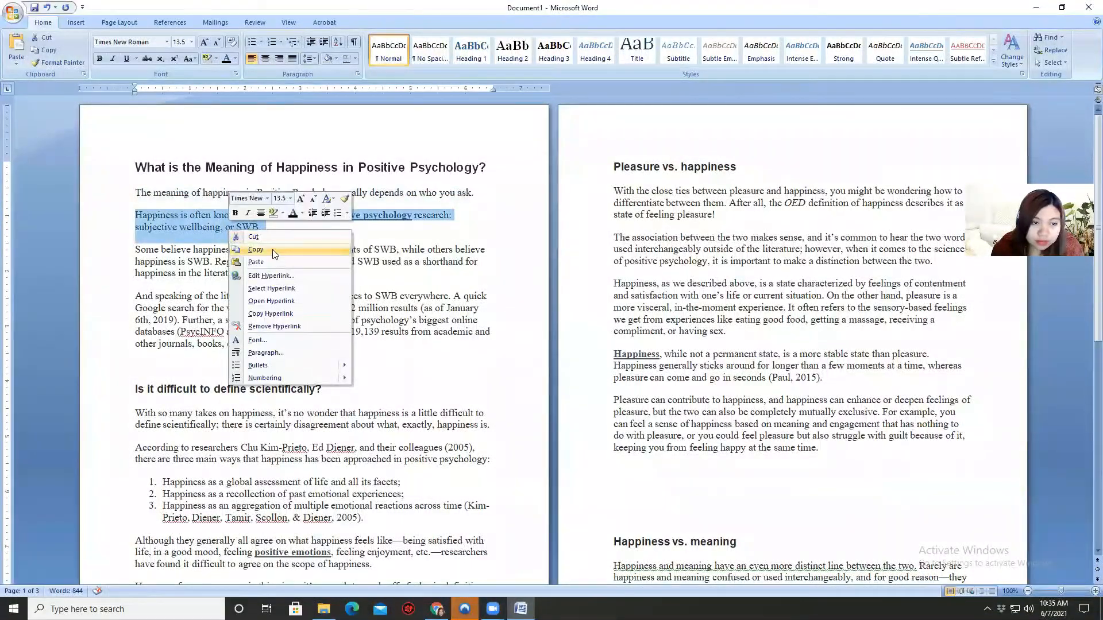
left_click(274, 255)
left_click(437, 608)
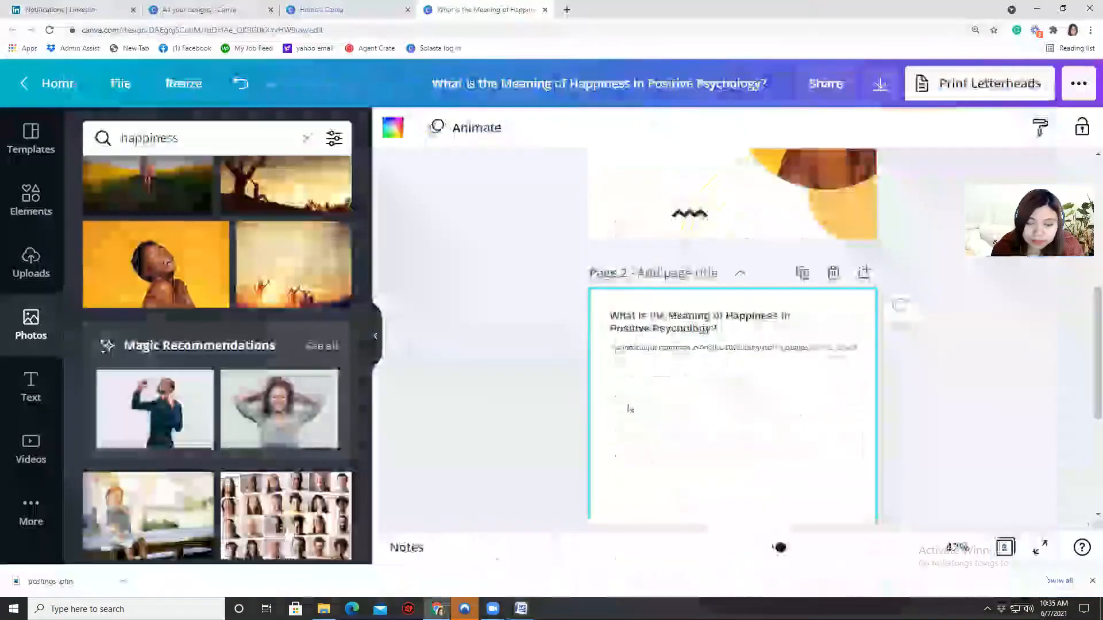
Step: Duplicate the sentence's text box on page 2, place the copy directly below it, and replace its text with the copied paragraph
left_click(673, 351)
left_click(956, 128)
left_click(948, 170)
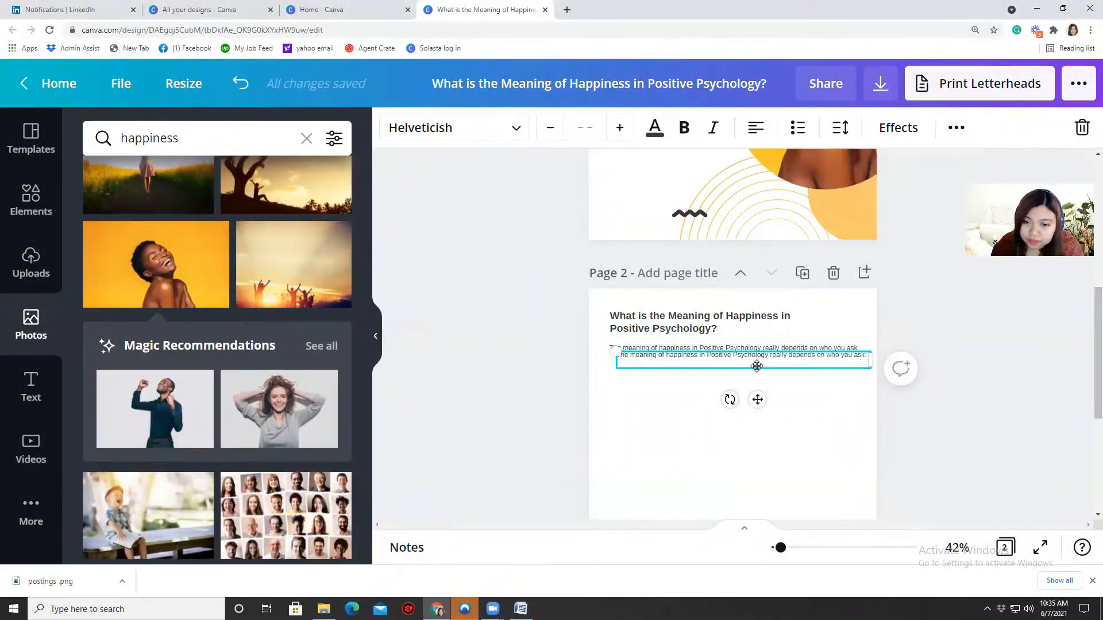
double_click(755, 366)
right_click(756, 368)
triple_click(740, 369)
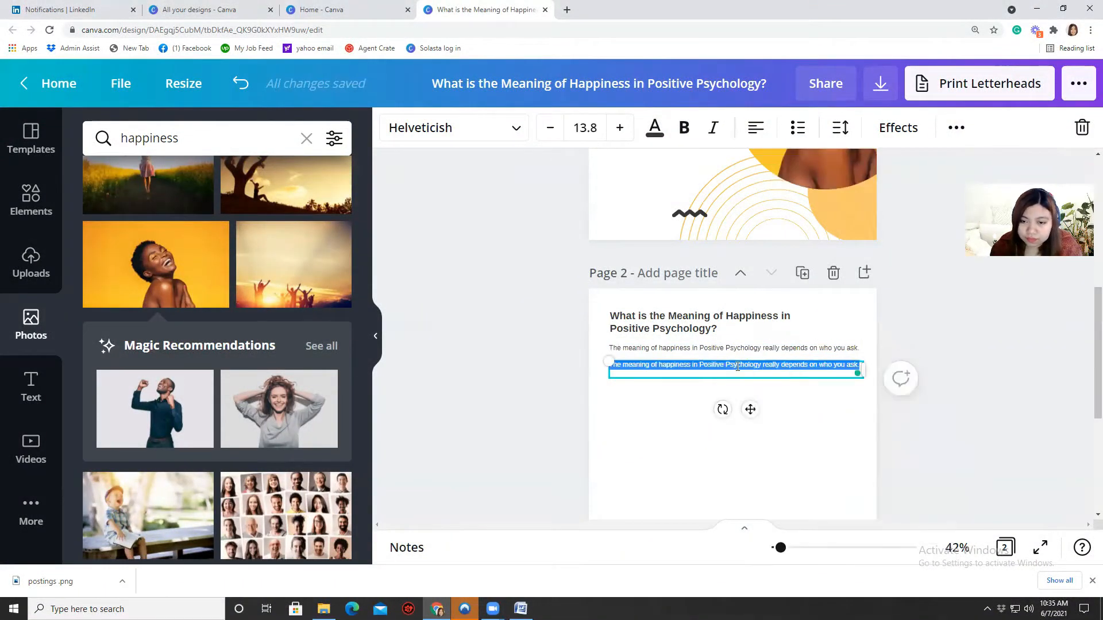
right_click(739, 368)
left_click(765, 423)
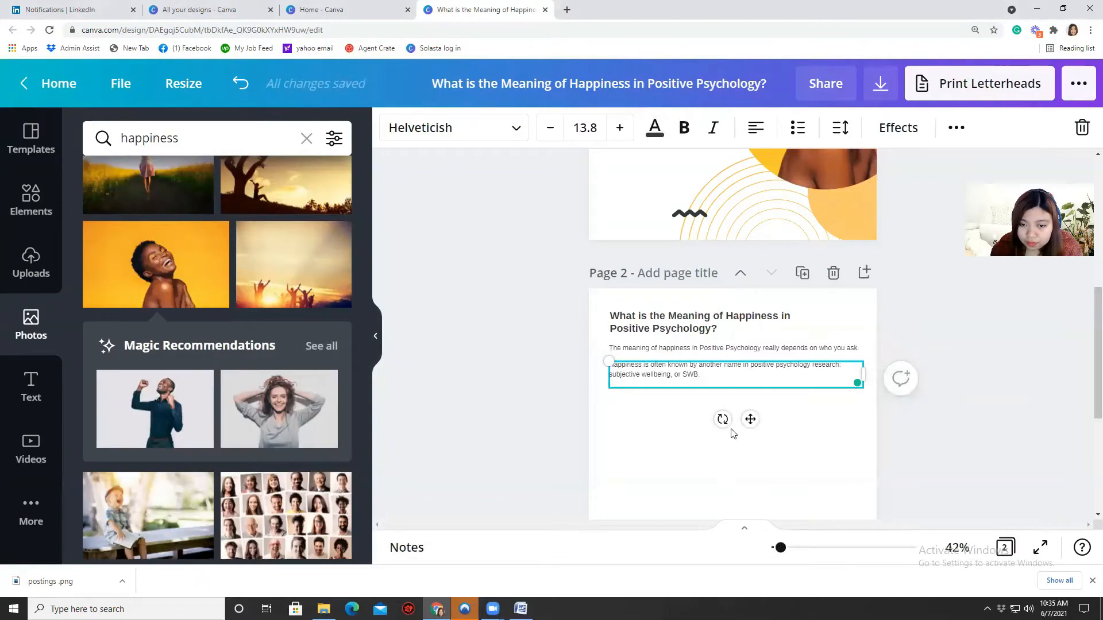
Step: Copy the web address of the "positive psychology" hyperlink in the Word document and return to the Canva design
left_click(520, 608)
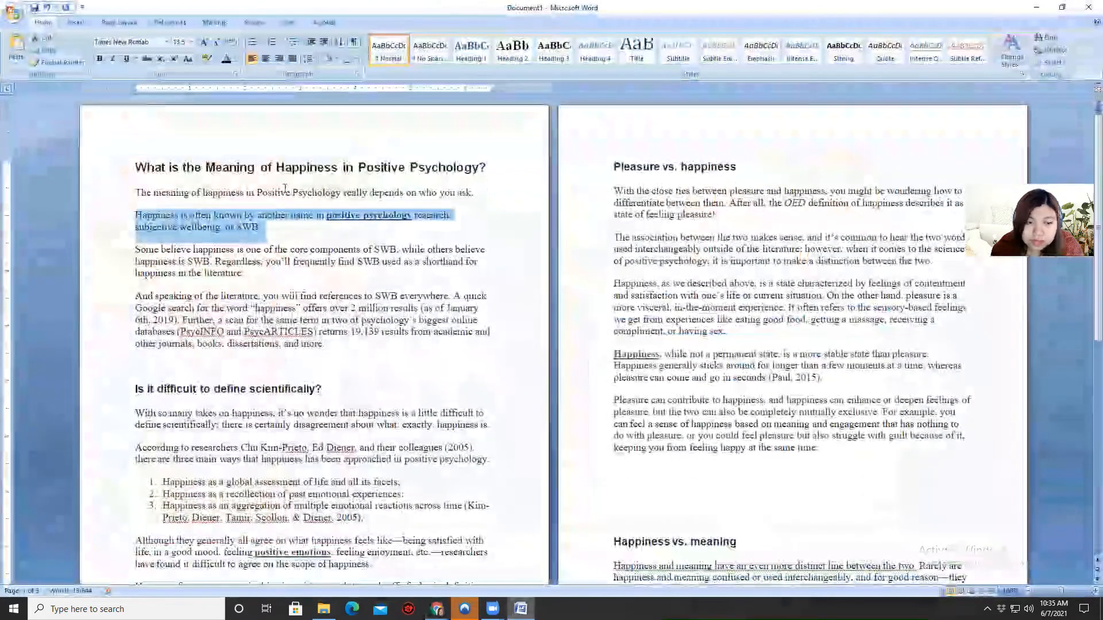
left_click(362, 224)
left_click(361, 216)
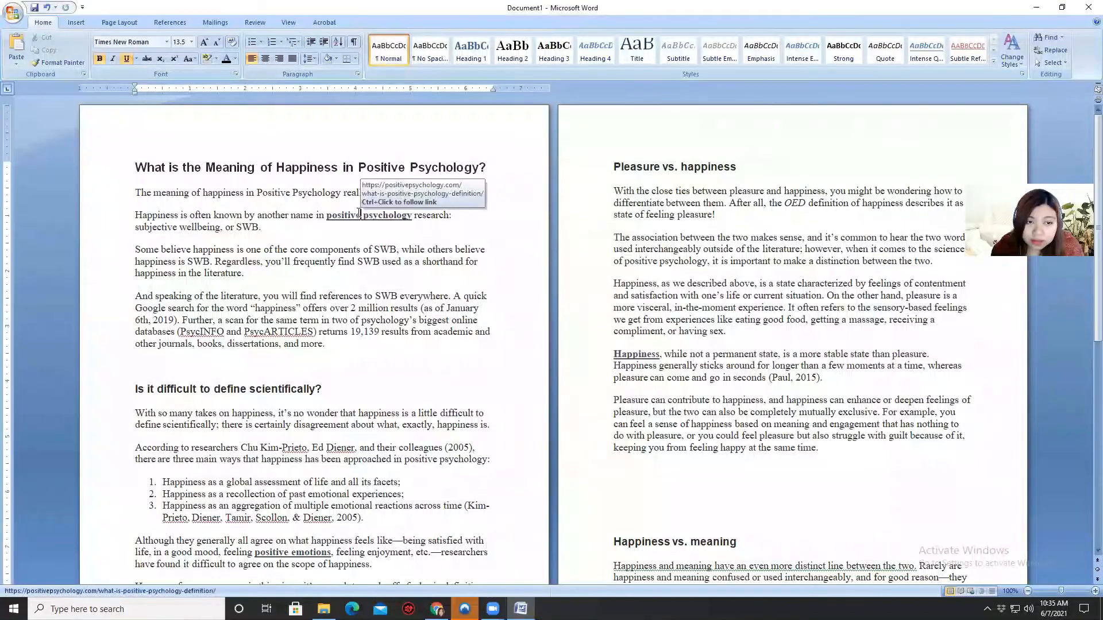
triple_click(360, 219)
left_click(361, 221)
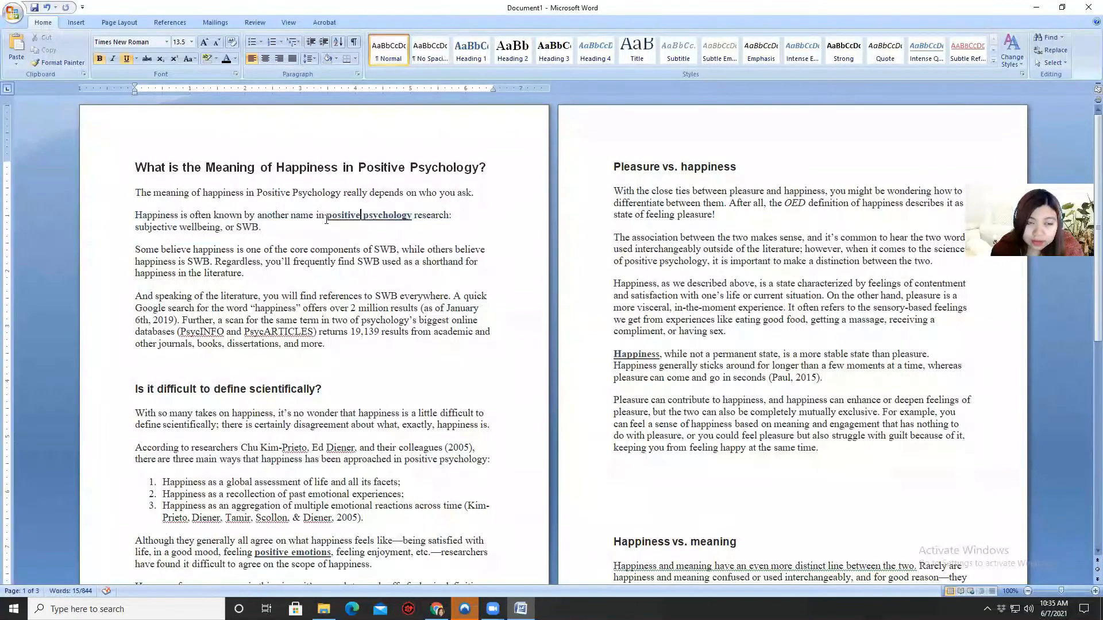
left_click_drag(412, 217, 316, 216)
left_click(392, 216)
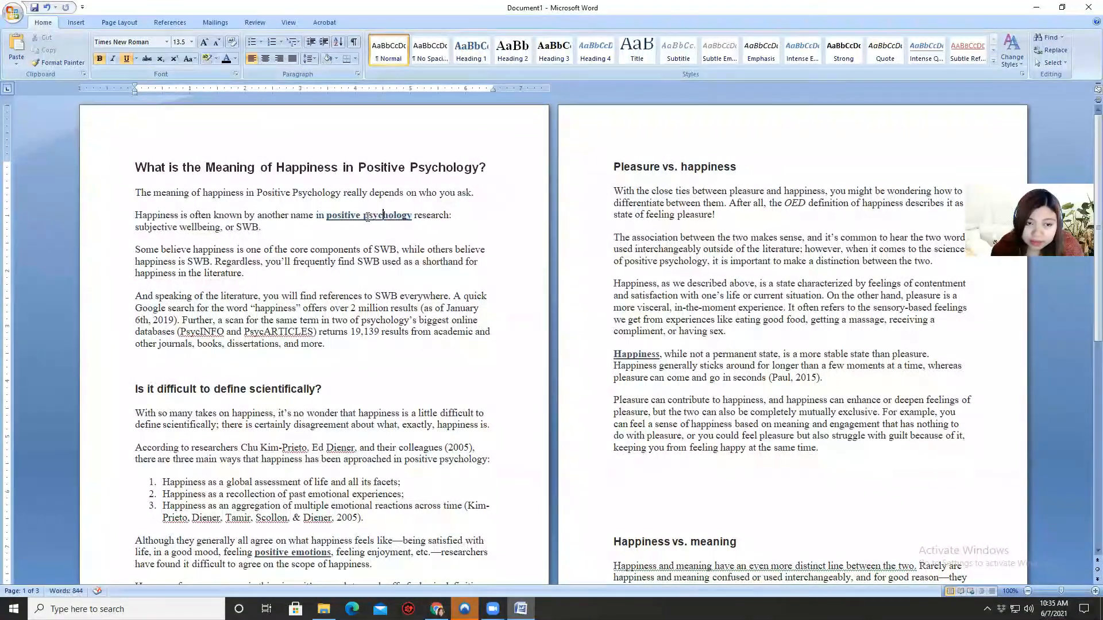
right_click(368, 220)
left_click(410, 264)
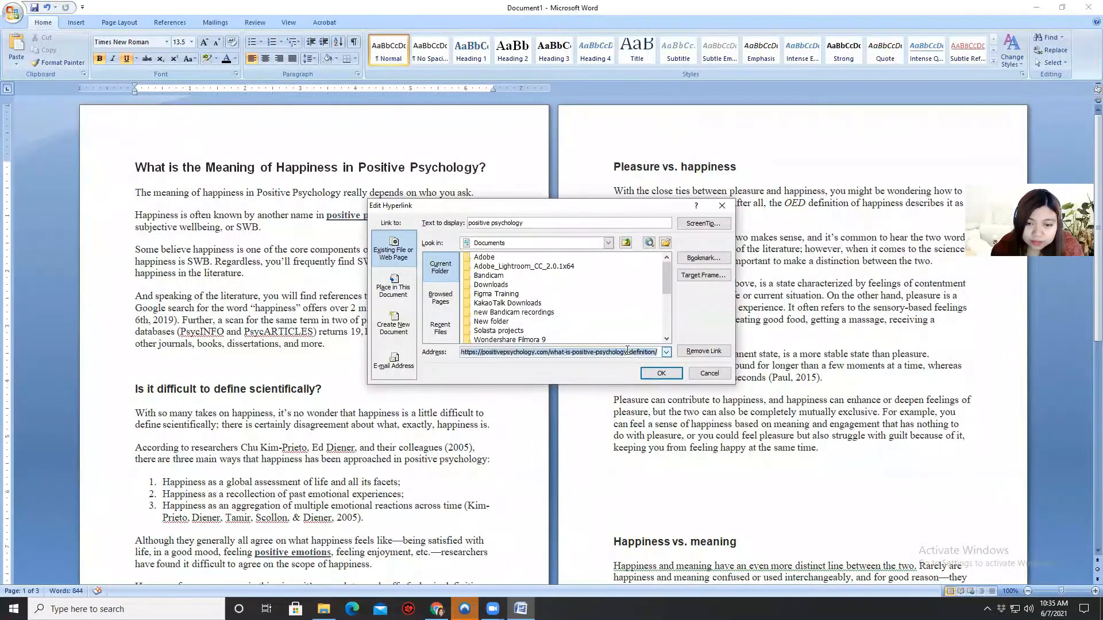
right_click(626, 351)
left_click(654, 372)
left_click(436, 609)
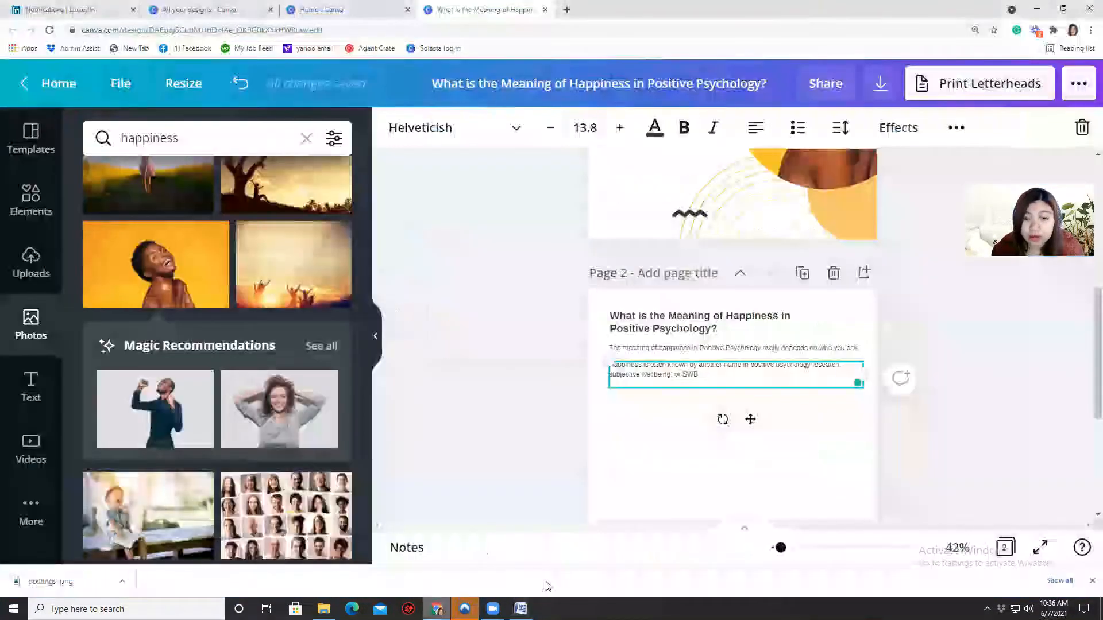
left_click(734, 378)
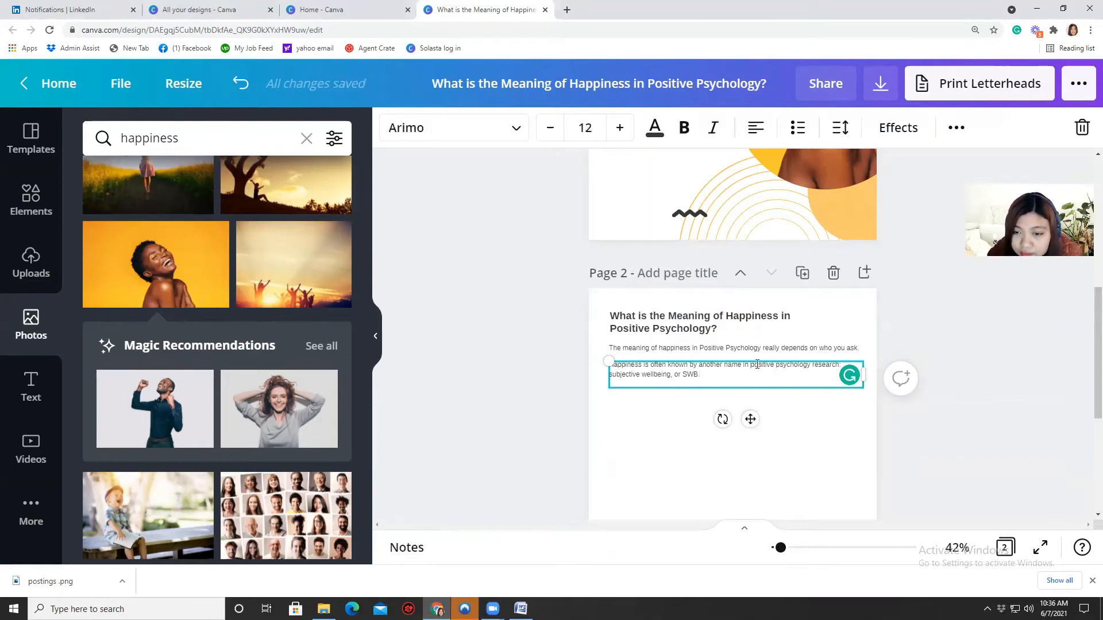
left_click_drag(824, 364, 838, 369)
left_click(783, 402)
left_click(767, 375)
left_click(754, 364)
left_click_drag(750, 364, 851, 402)
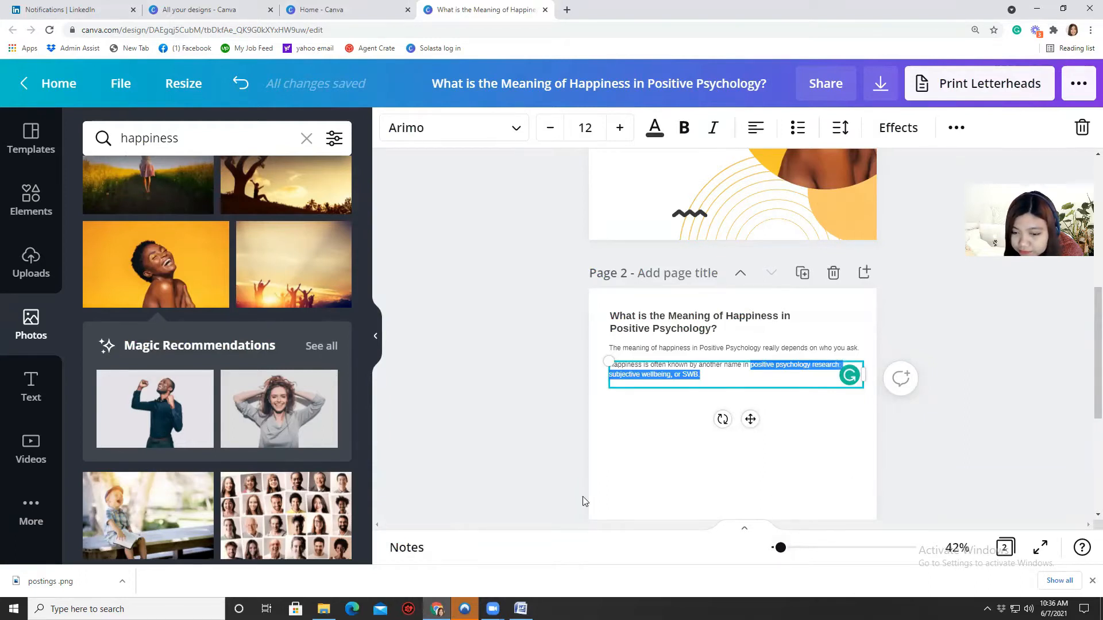
scroll(584, 502, "up", 5)
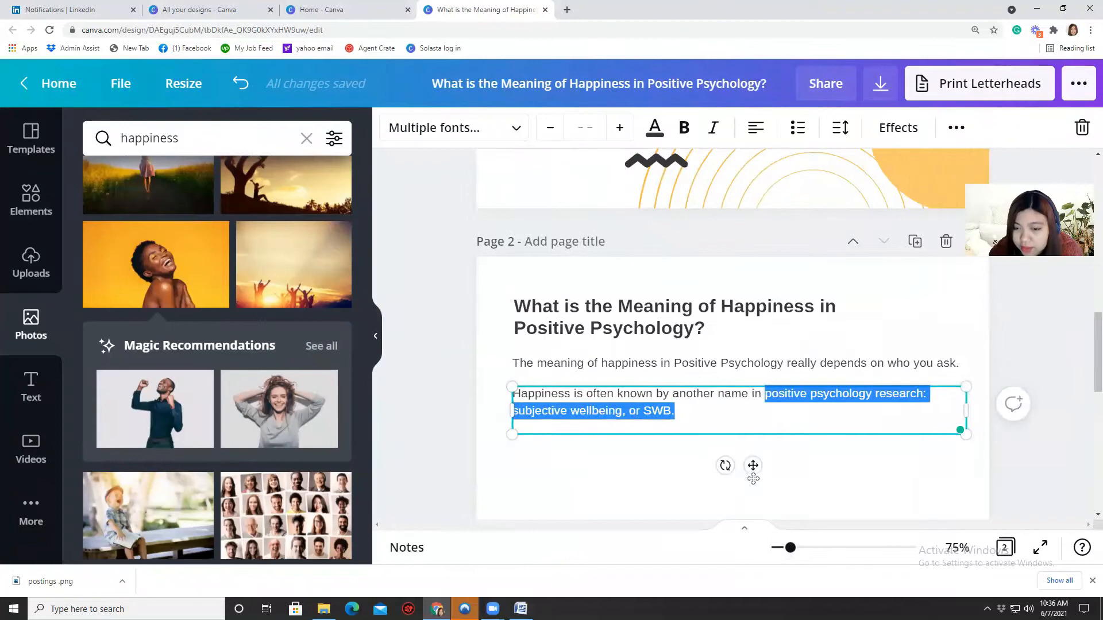
left_click(778, 407)
left_click_drag(768, 396, 921, 394)
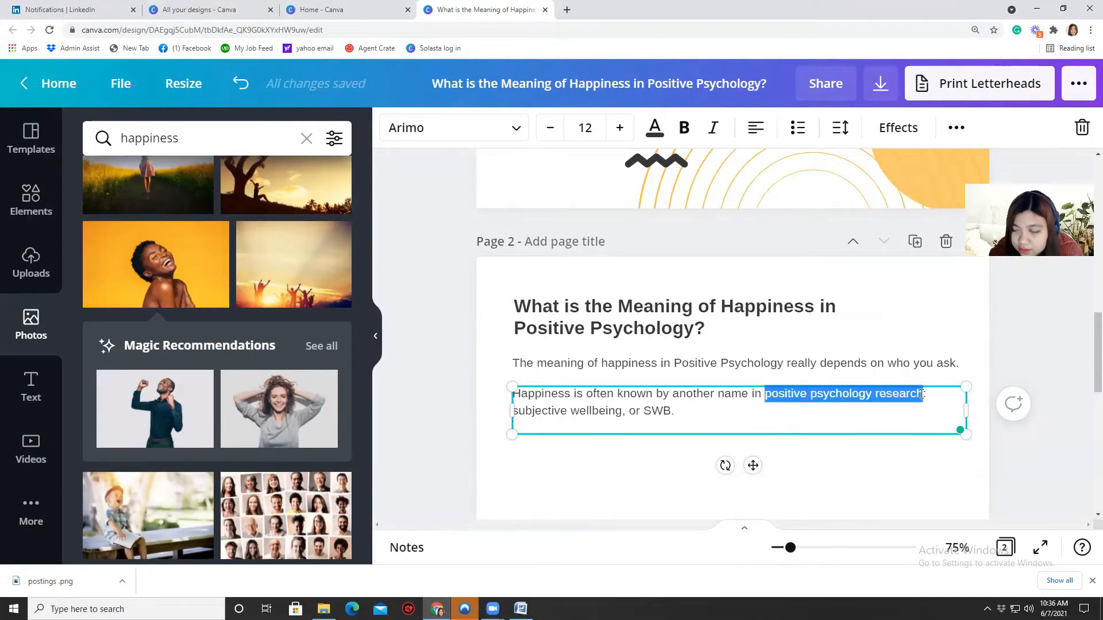
left_click(955, 130)
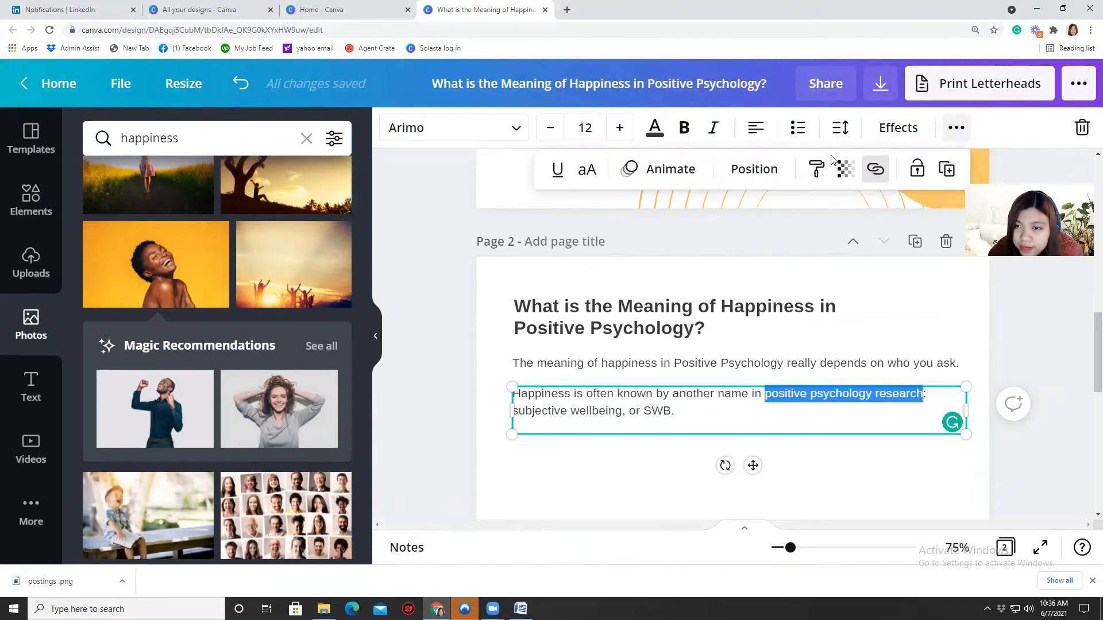
left_click(876, 169)
key("ctrl+v")
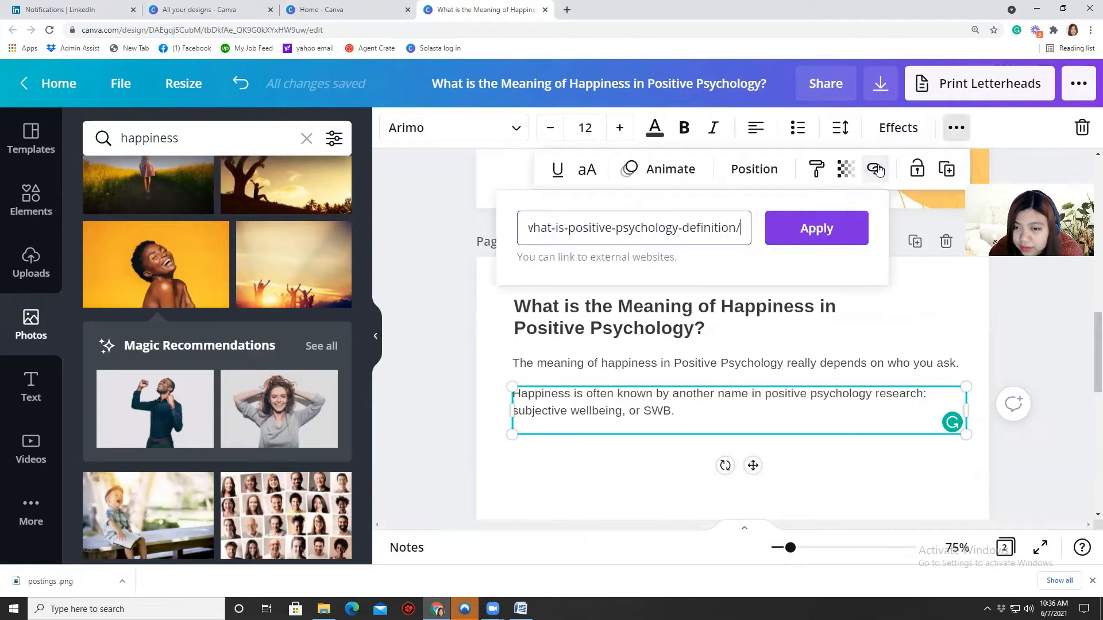
triple_click(714, 221)
right_click(713, 217)
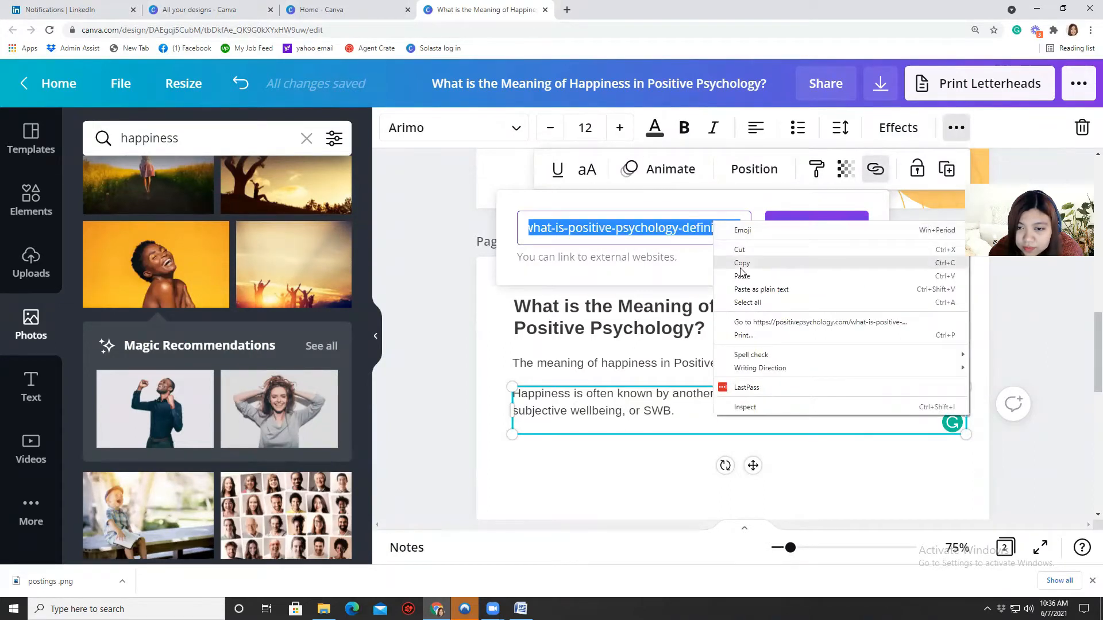
left_click(744, 275)
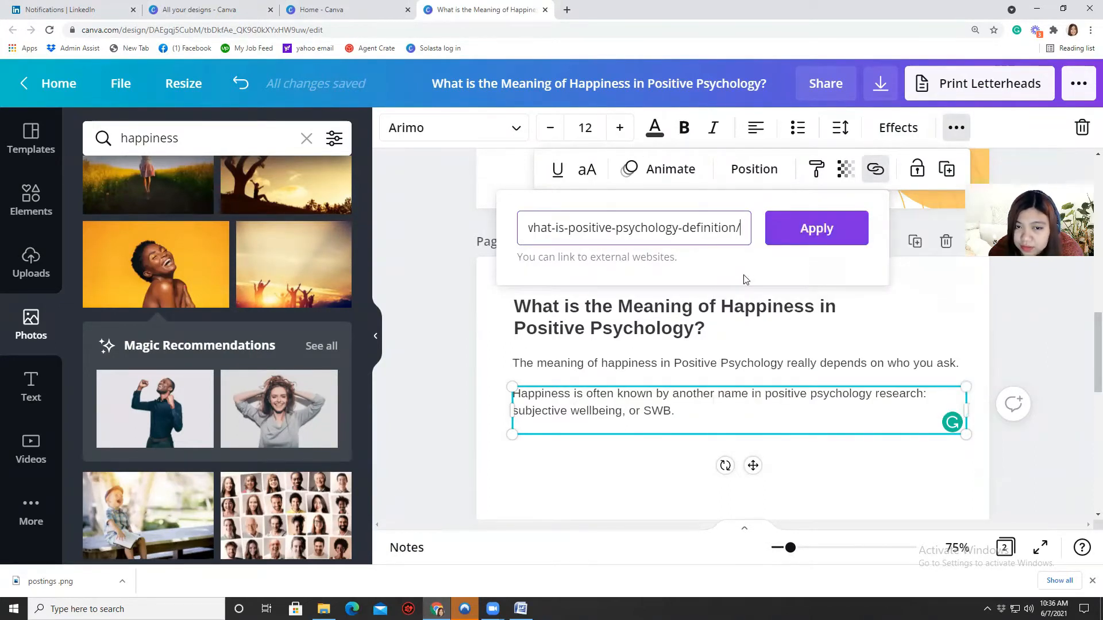
left_click(829, 221)
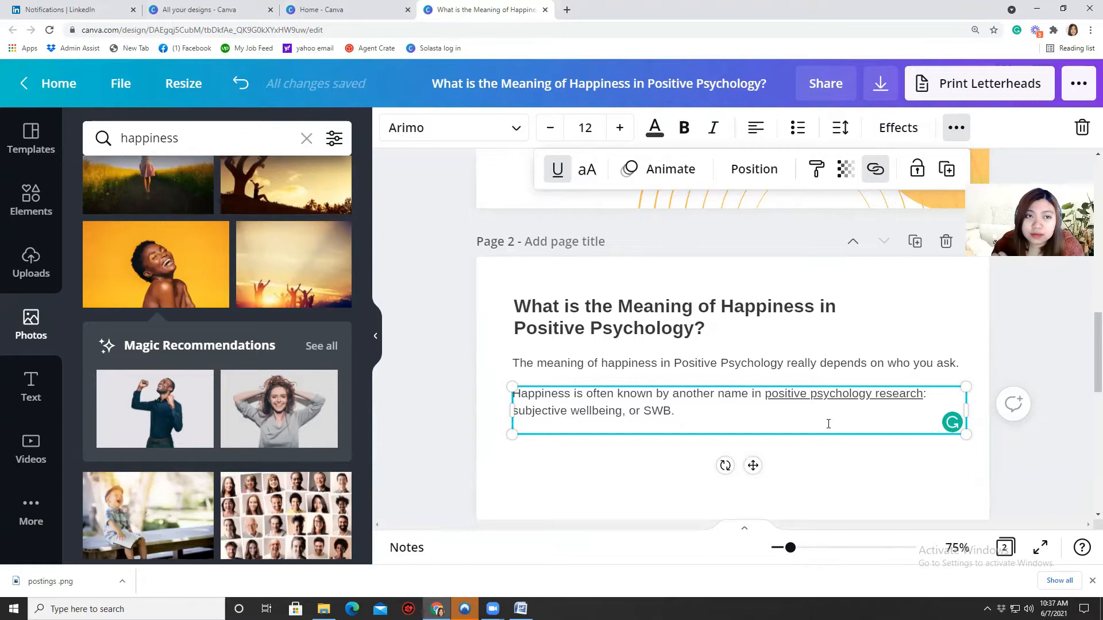
Step: Remove the underline from the linked words "positive psychology research:"
left_click_drag(765, 394, 921, 390)
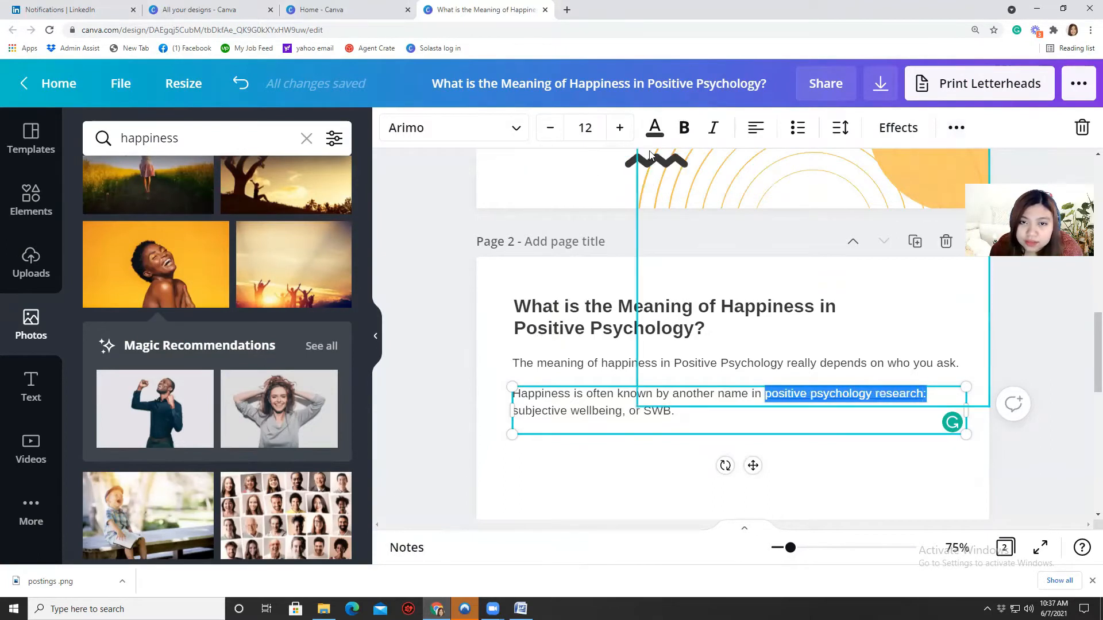
left_click(956, 127)
left_click(556, 170)
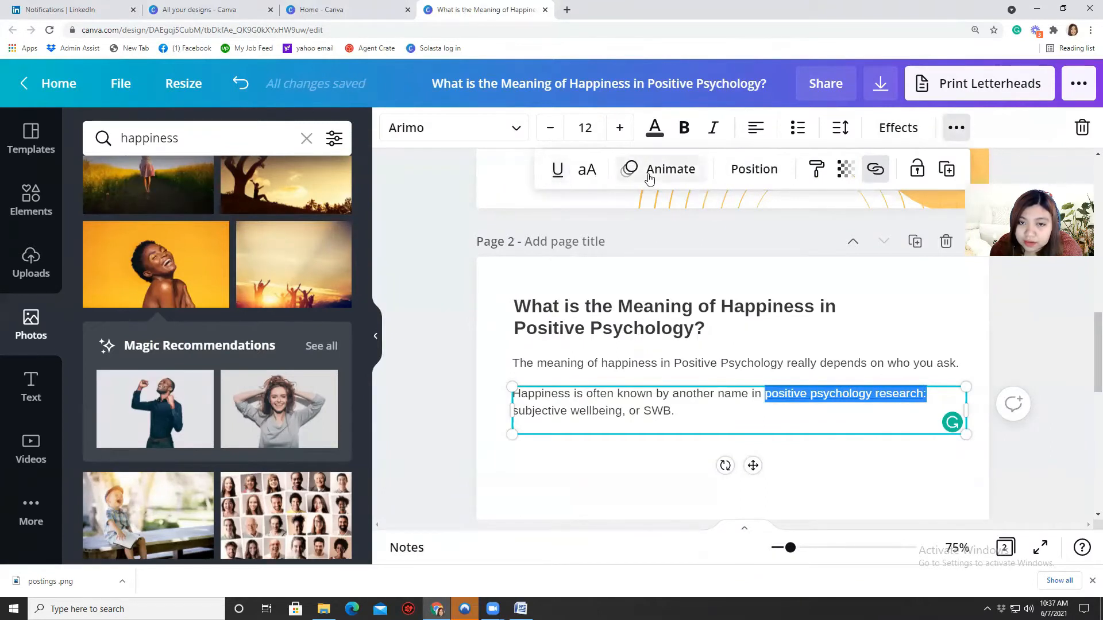
Step: Make the linked words bold and colour them dark teal from the On Point brand palette
left_click(684, 128)
left_click(654, 128)
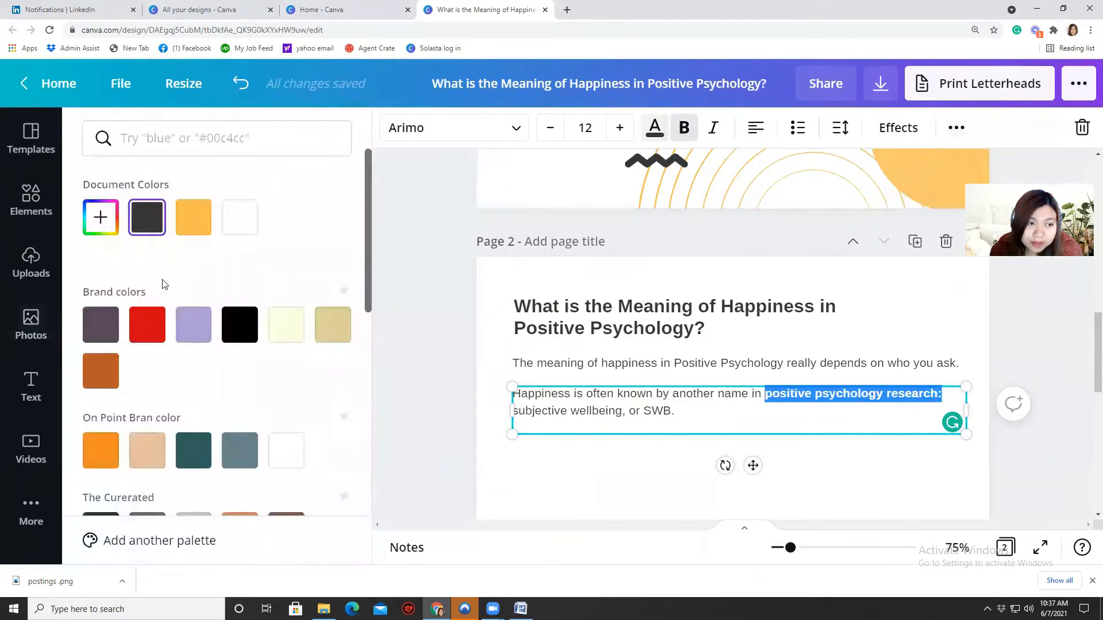
scroll(207, 432, "down", 3)
left_click(193, 278)
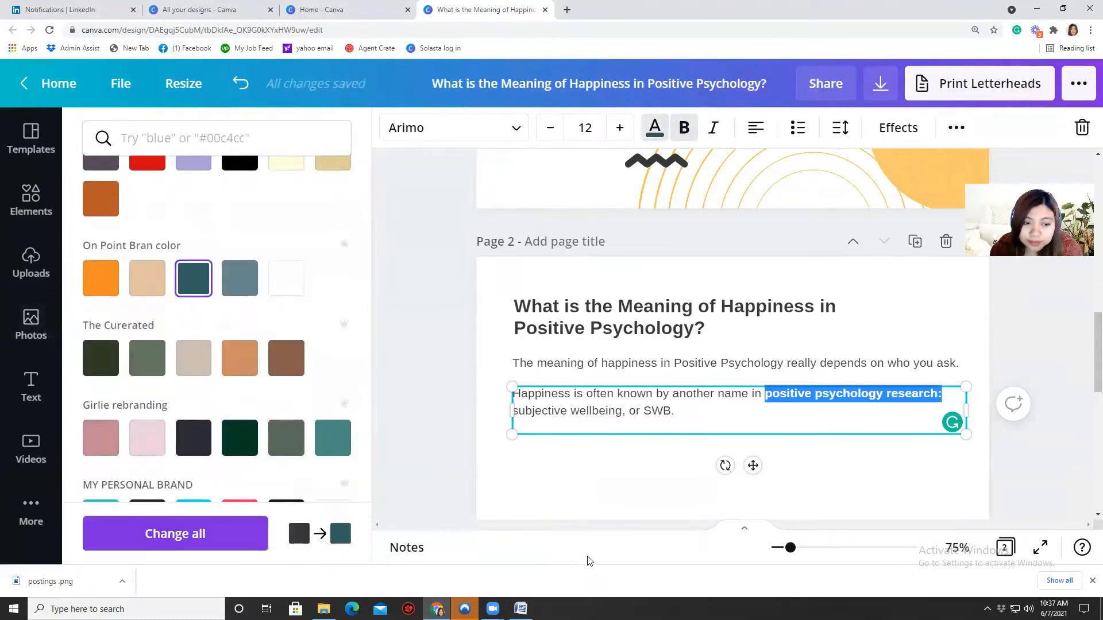
left_click(604, 469)
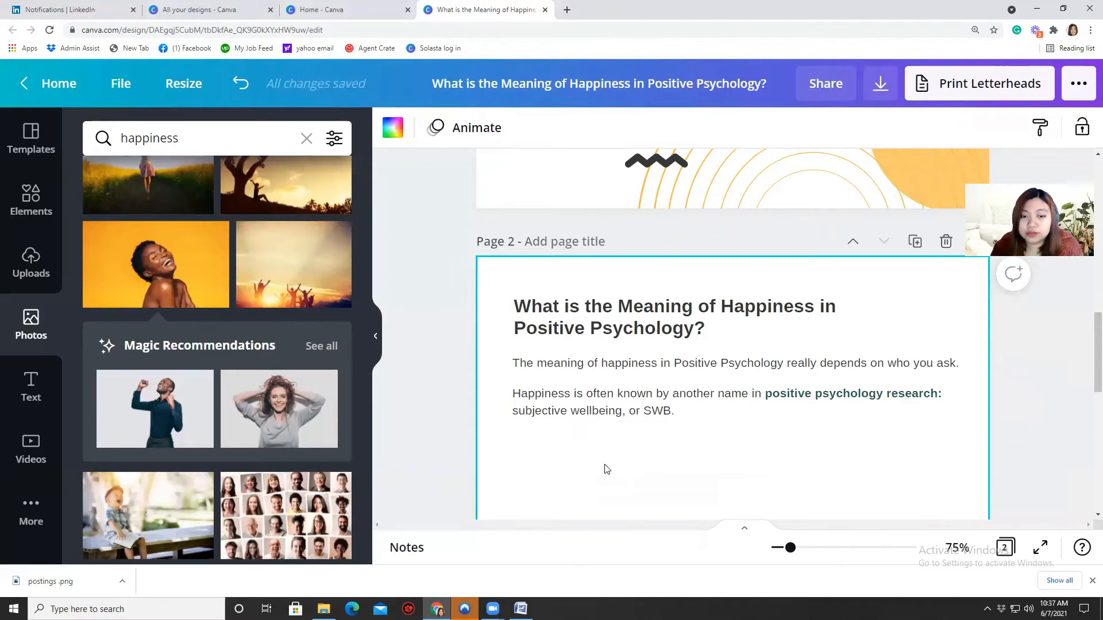
Step: Dismiss Word's hyperlink dialog, copy the paragraph beginning "And speaking of the literature", and return to the Canva design
left_click(521, 609)
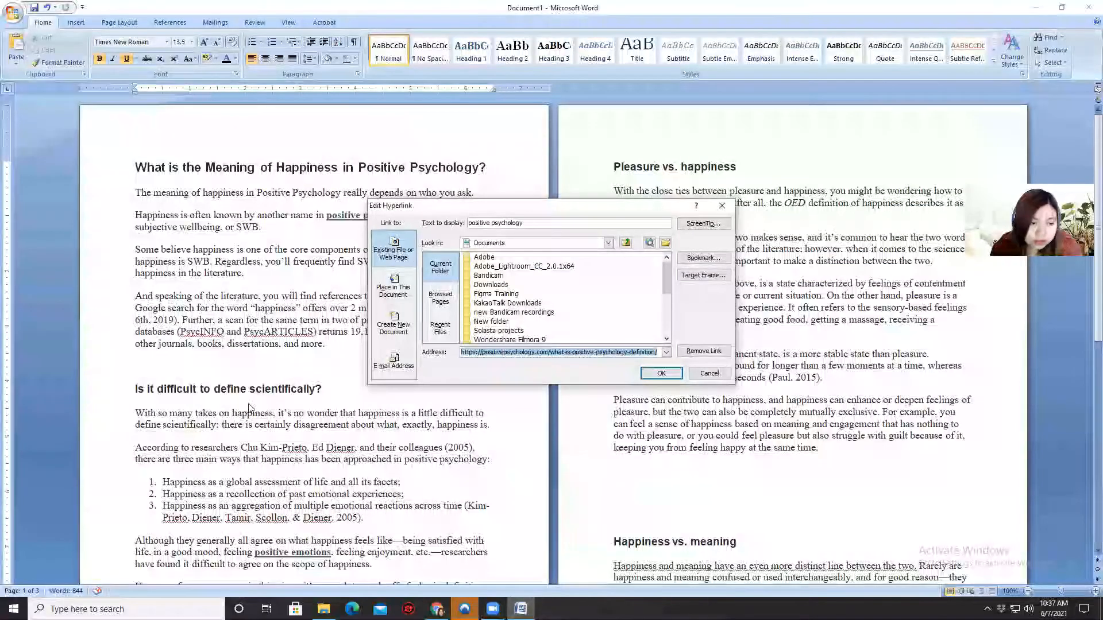
left_click(722, 205)
left_click(123, 349)
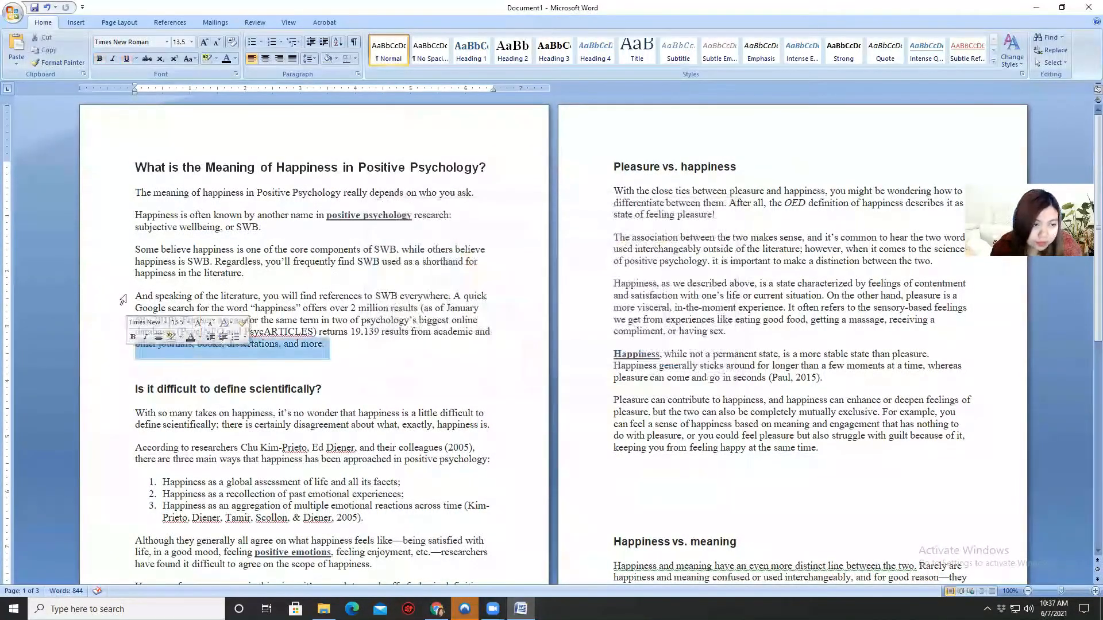
left_click_drag(135, 296, 274, 340)
right_click(273, 338)
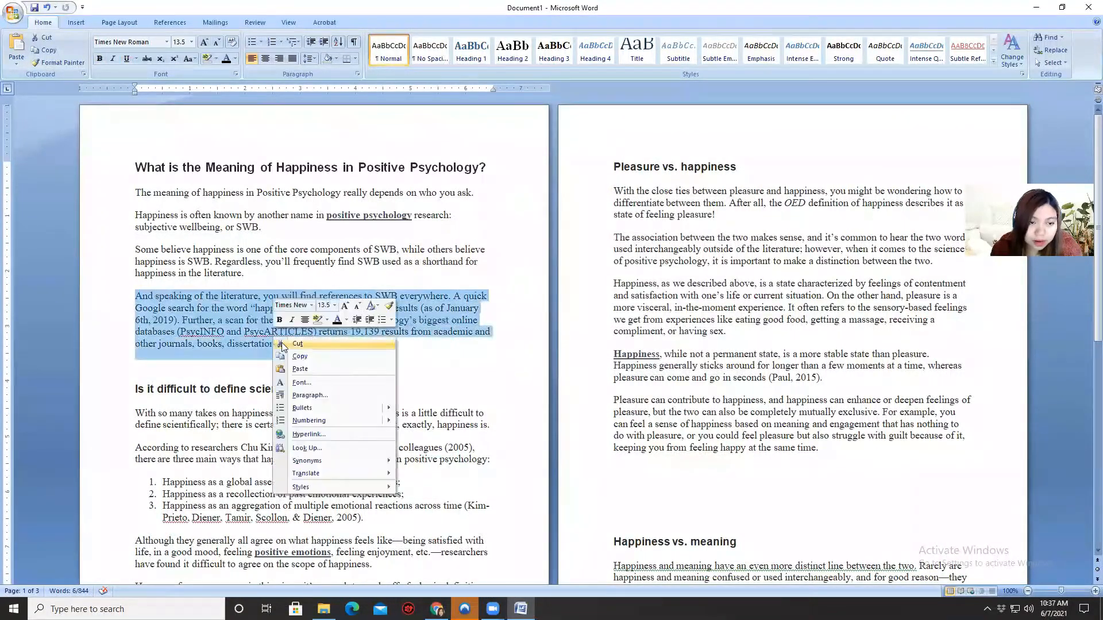
left_click(318, 357)
left_click(436, 609)
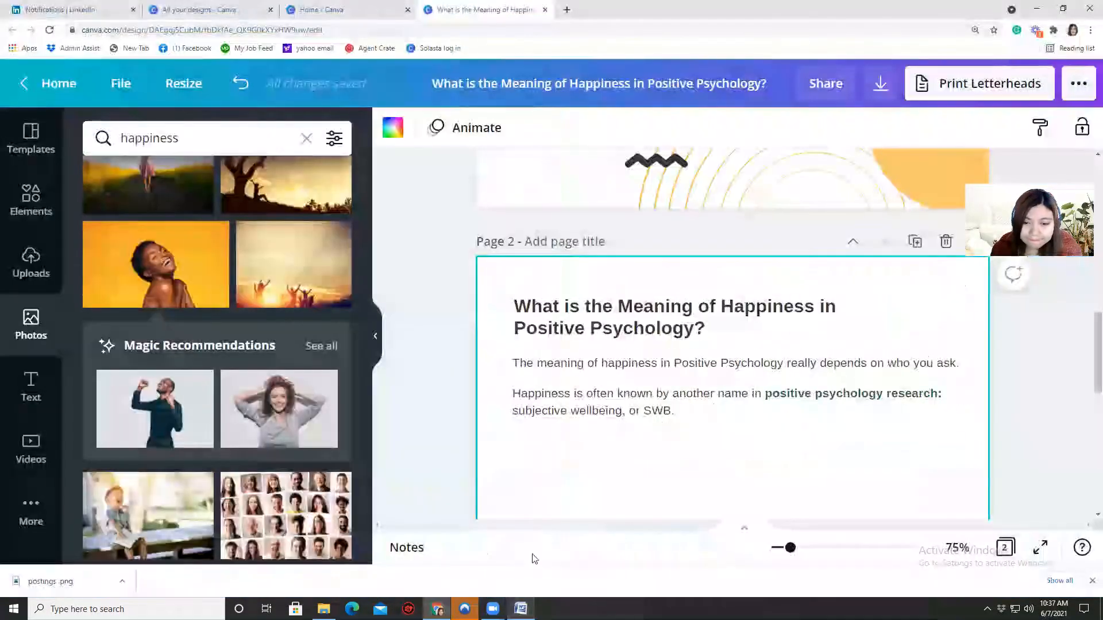
Step: Duplicate the linked paragraph's text box, place the copy directly below it, and replace its text with the copied paragraph
left_click(581, 401)
left_click(959, 131)
left_click(946, 171)
left_click_drag(633, 415, 620, 441)
double_click(619, 441)
right_click(619, 441)
left_click(618, 441)
triple_click(618, 441)
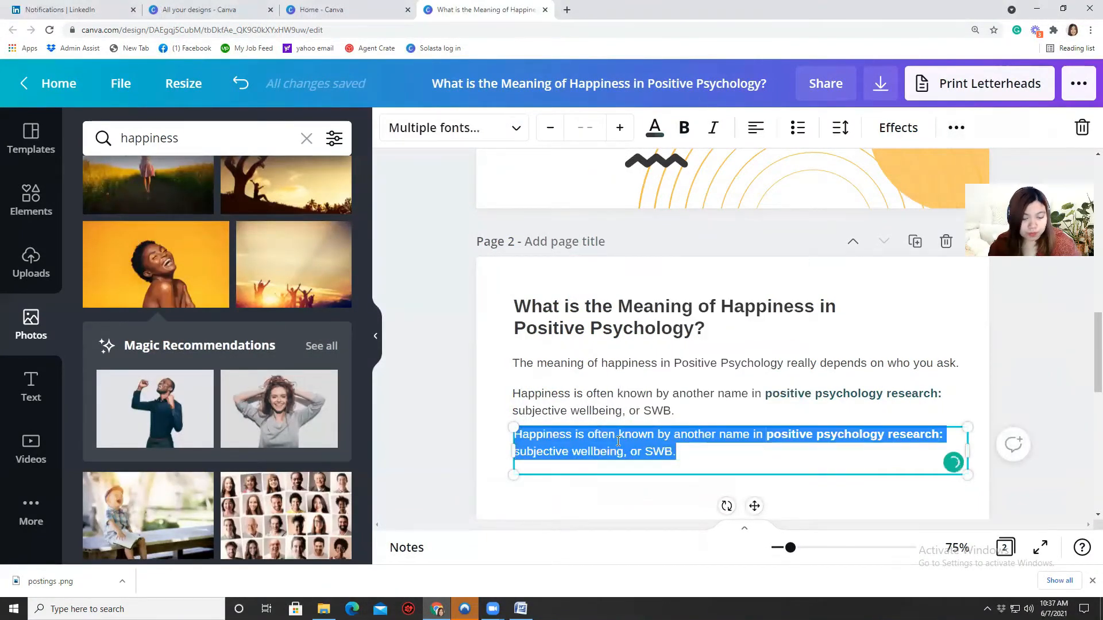
key("ctrl+v")
Step: Move the "And speaking of the literature" paragraph slightly lower to leave a gap below the previous one
scroll(619, 487, "down", 1)
left_click(616, 494)
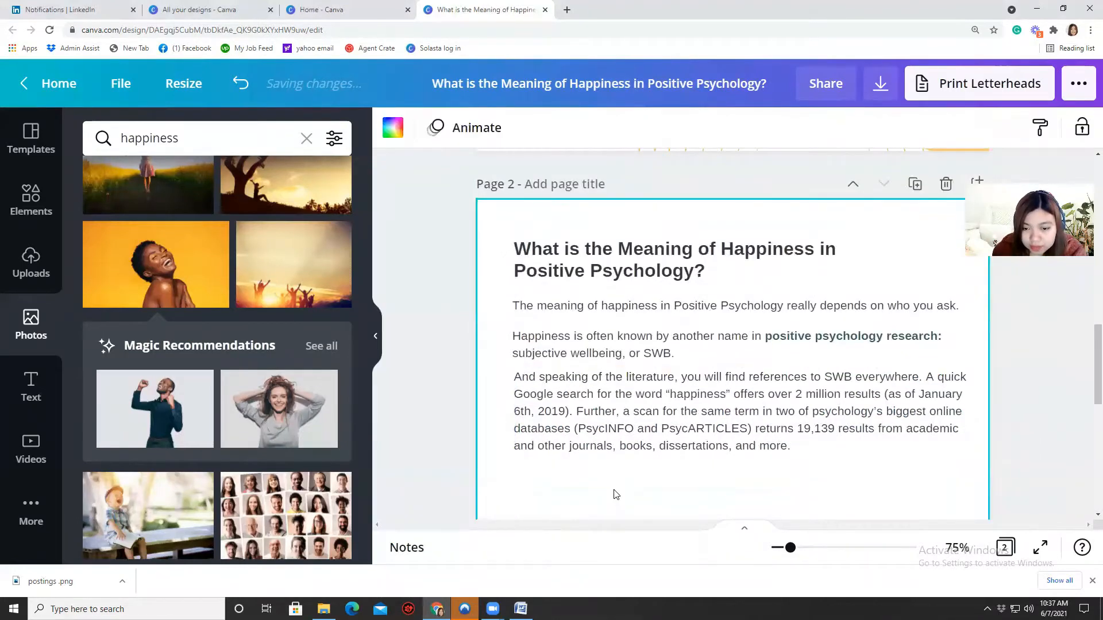
left_click(614, 425)
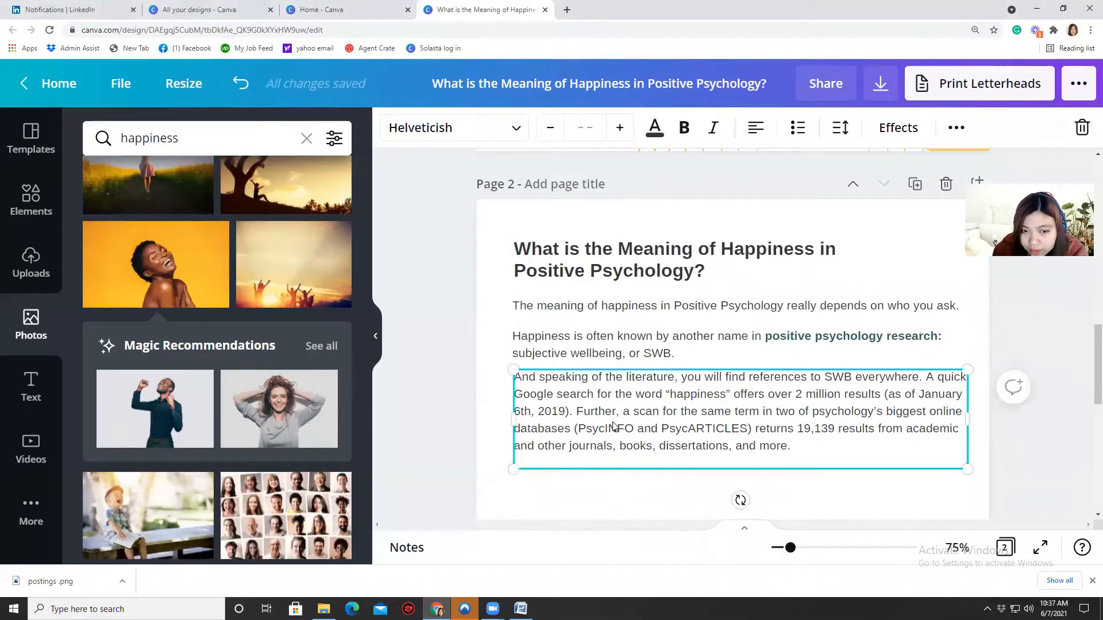
scroll(584, 366, "down", 1)
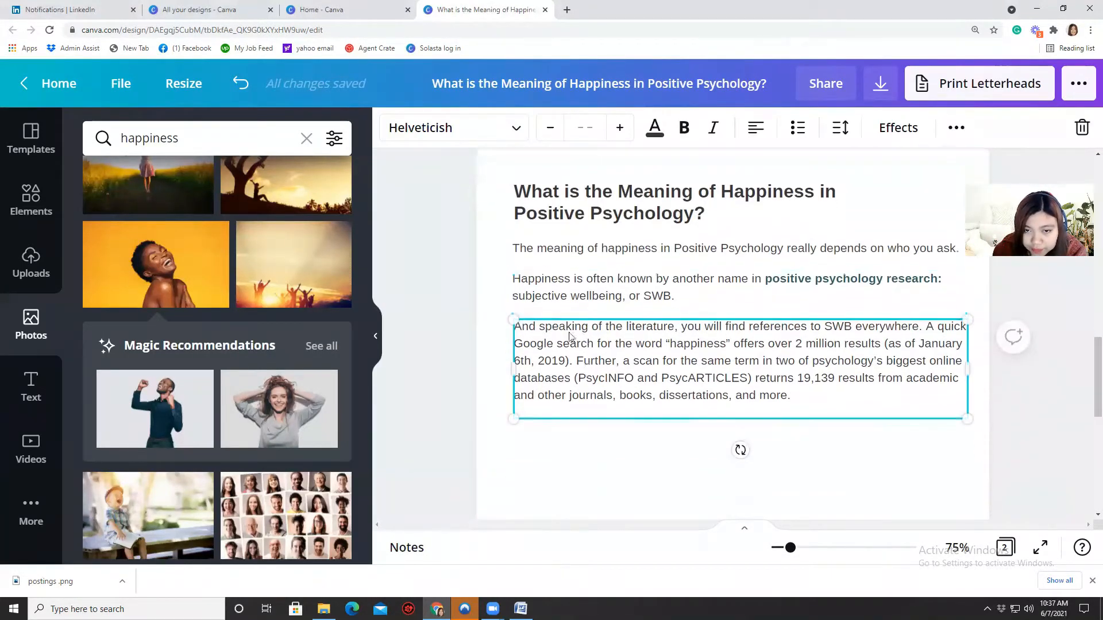
Step: Copy the heading "Is it difficult to define scientifically?" from the Word document and return to the Canva design
left_click(577, 197)
scroll(670, 510, "down", 3)
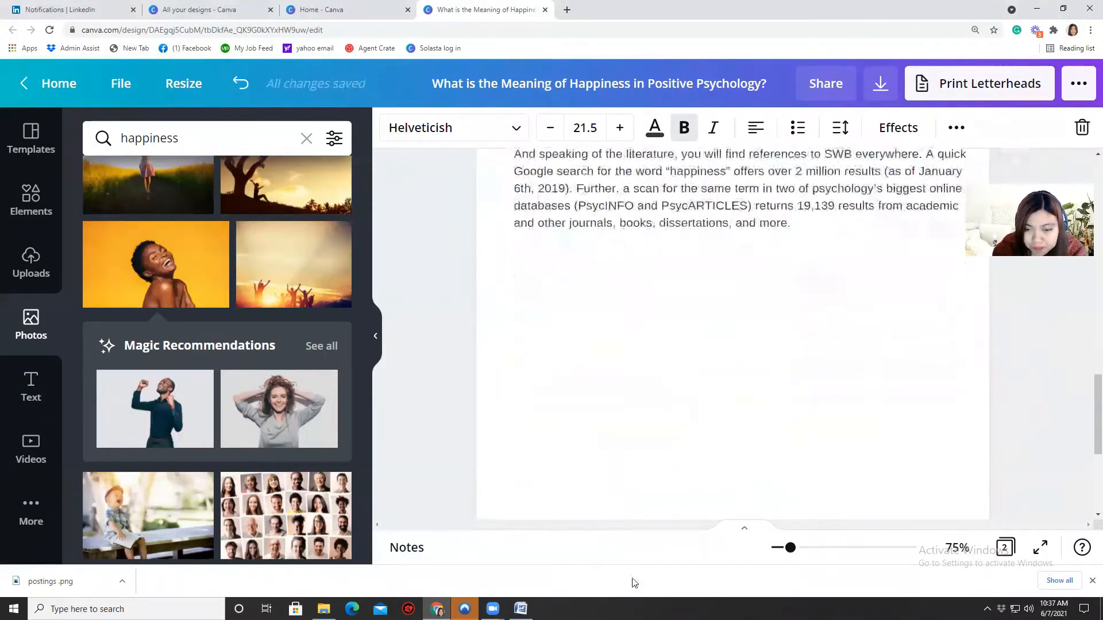
left_click(521, 609)
scroll(290, 405, "down", 3)
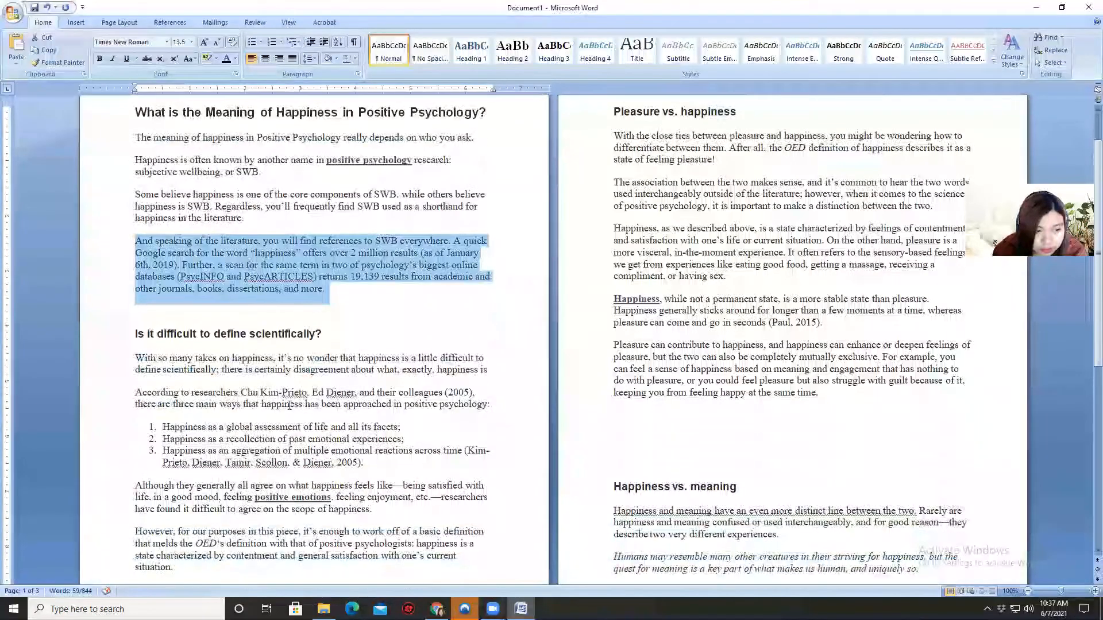
scroll(290, 405, "down", 1)
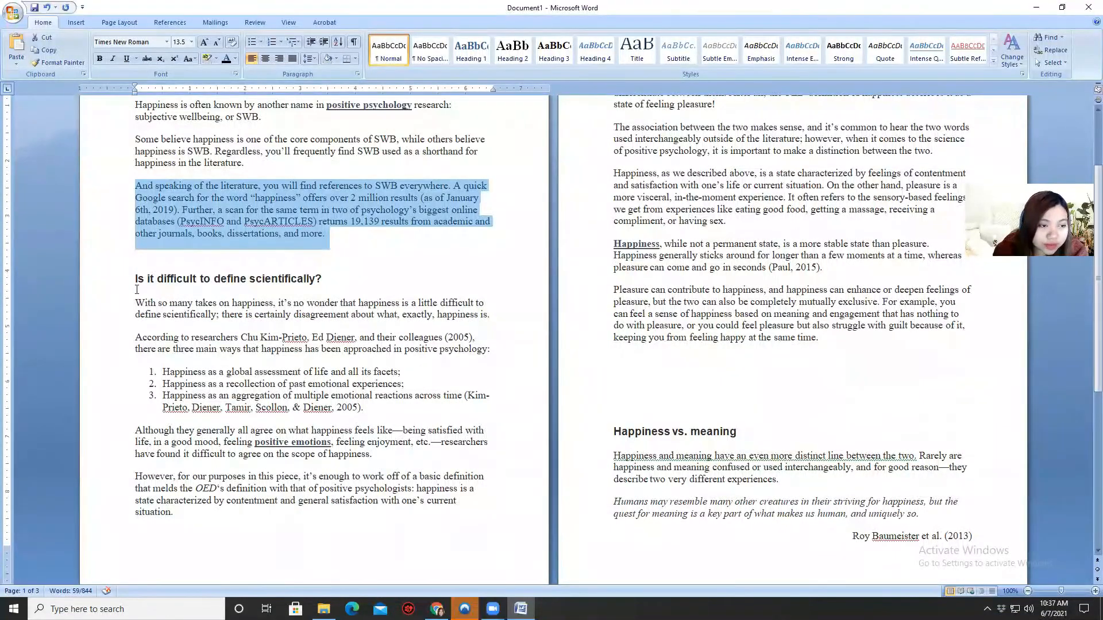
left_click_drag(134, 280, 327, 282)
right_click(302, 283)
left_click(330, 304)
key("alt+Tab")
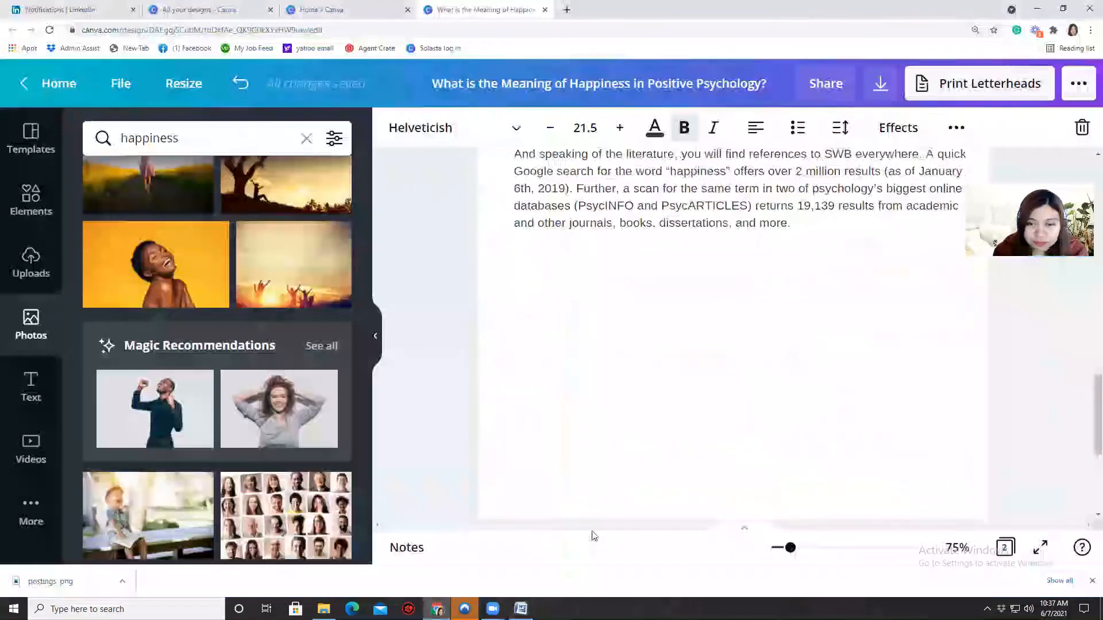
Step: Duplicate the page 2 heading below the last paragraph, replace its text with "Is it difficult to define scientifically?", and narrow its text box
scroll(661, 362, "up", 5)
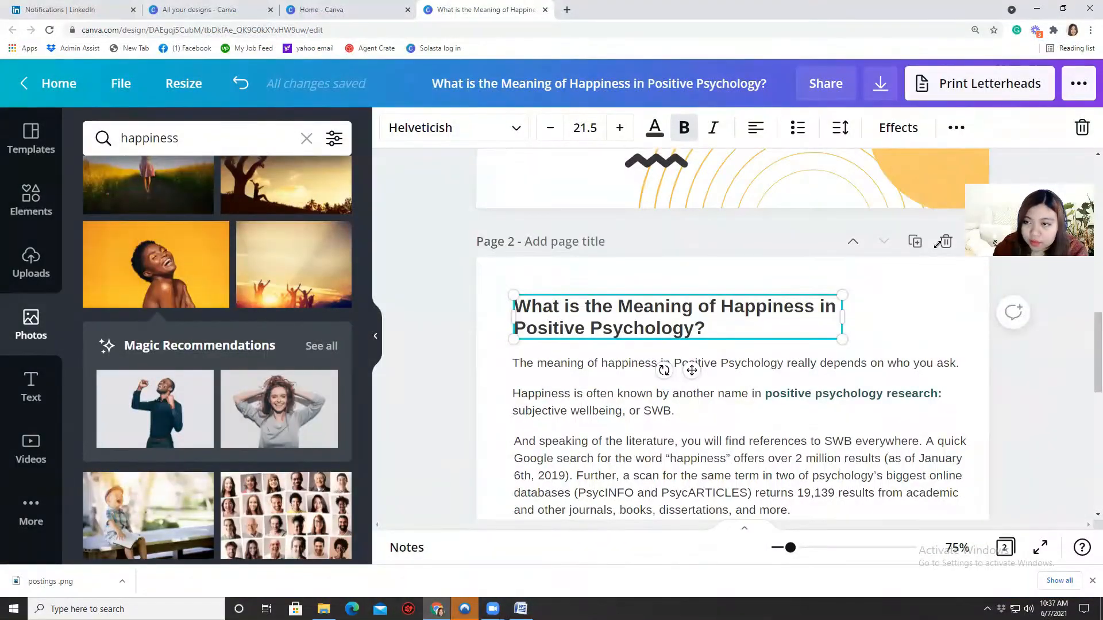
left_click(955, 129)
left_click(946, 167)
scroll(631, 370, "down", 2)
left_click_drag(600, 223, 587, 434)
right_click(587, 439)
left_click(602, 302)
left_click_drag(840, 431, 785, 439)
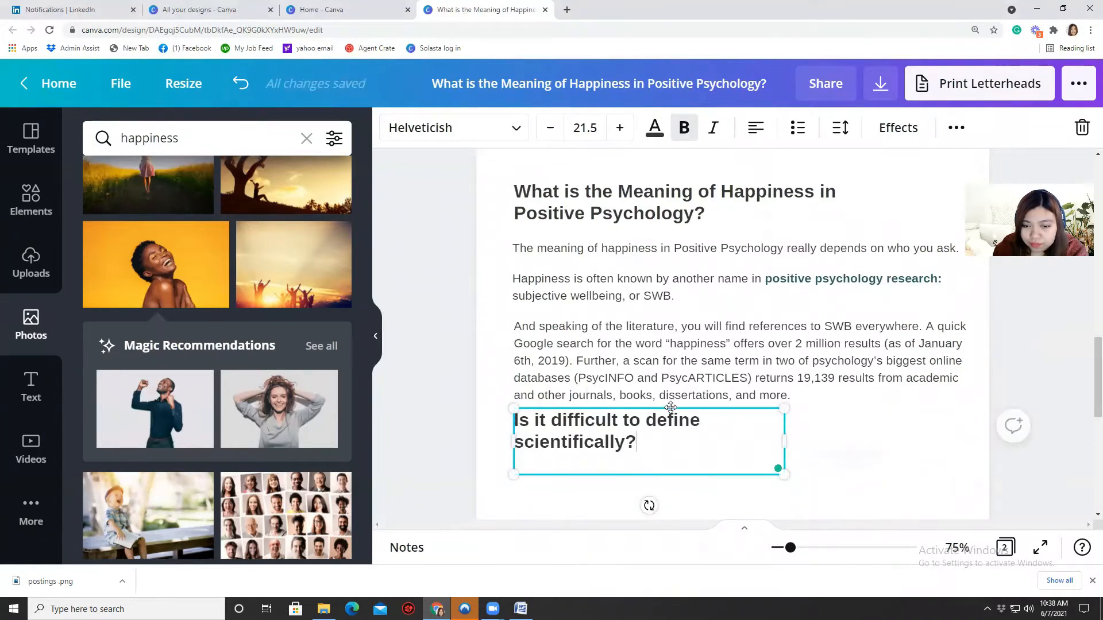
left_click_drag(686, 419, 728, 430)
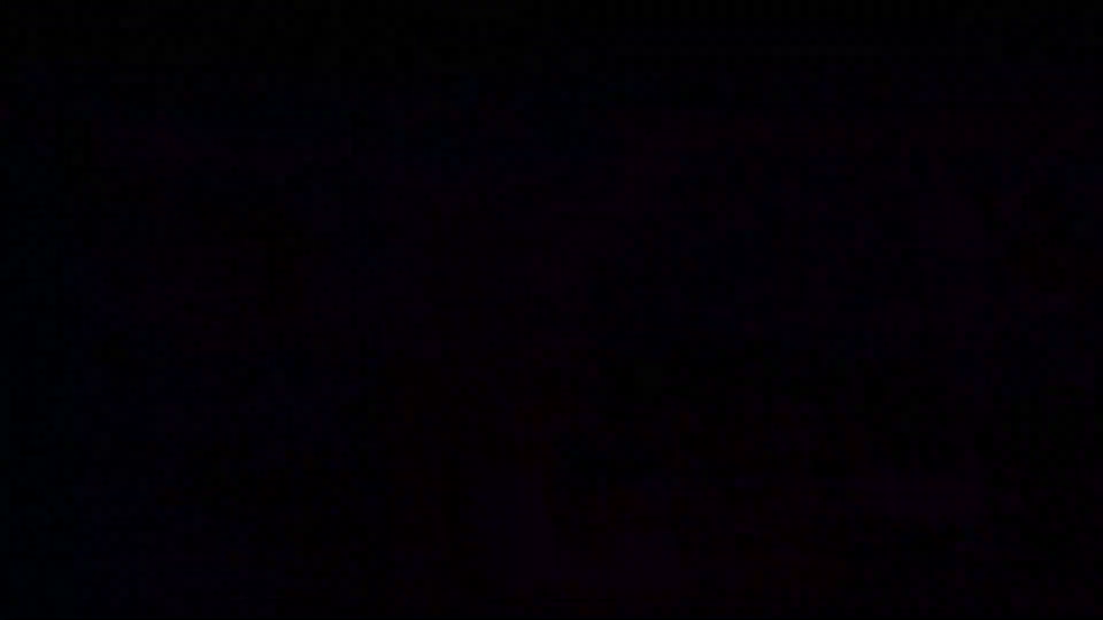
Step: Add the white figure leaning on an orange question mark from the question mark results to page 2 and shrink it
scroll(241, 399, "down", 1)
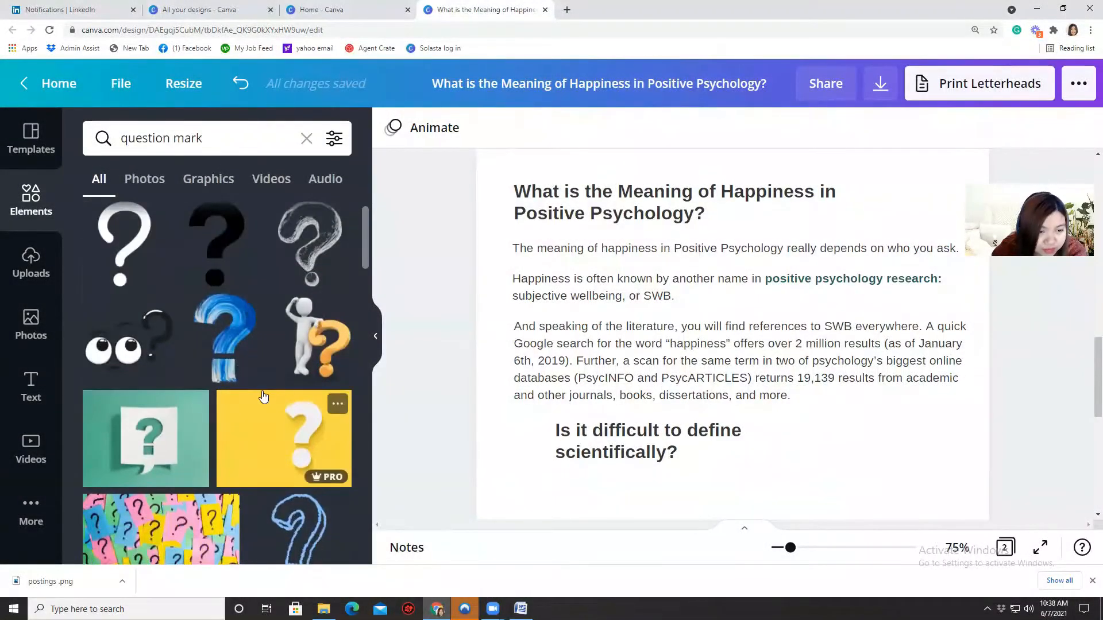
scroll(299, 379, "down", 3)
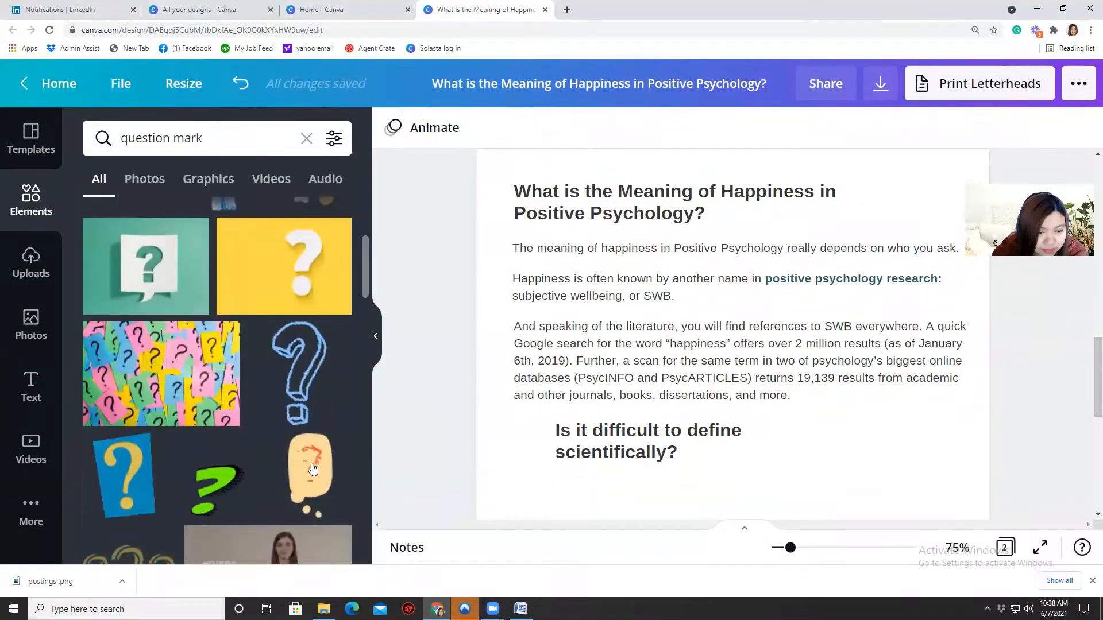
scroll(313, 468, "down", 3)
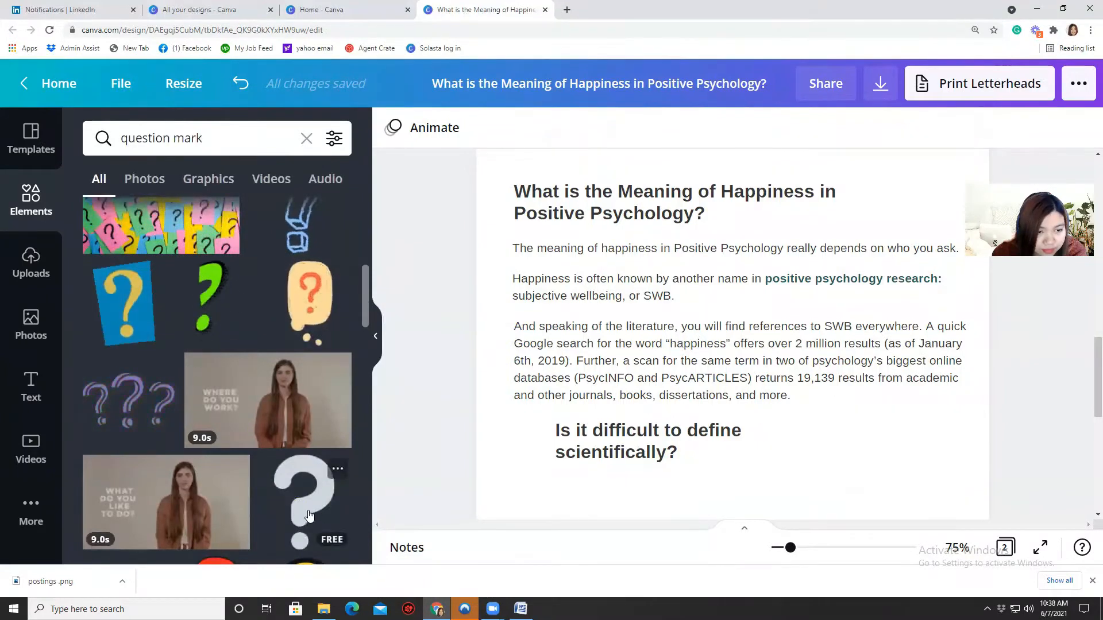
scroll(309, 516, "up", 2)
scroll(309, 515, "up", 4)
left_click(313, 339)
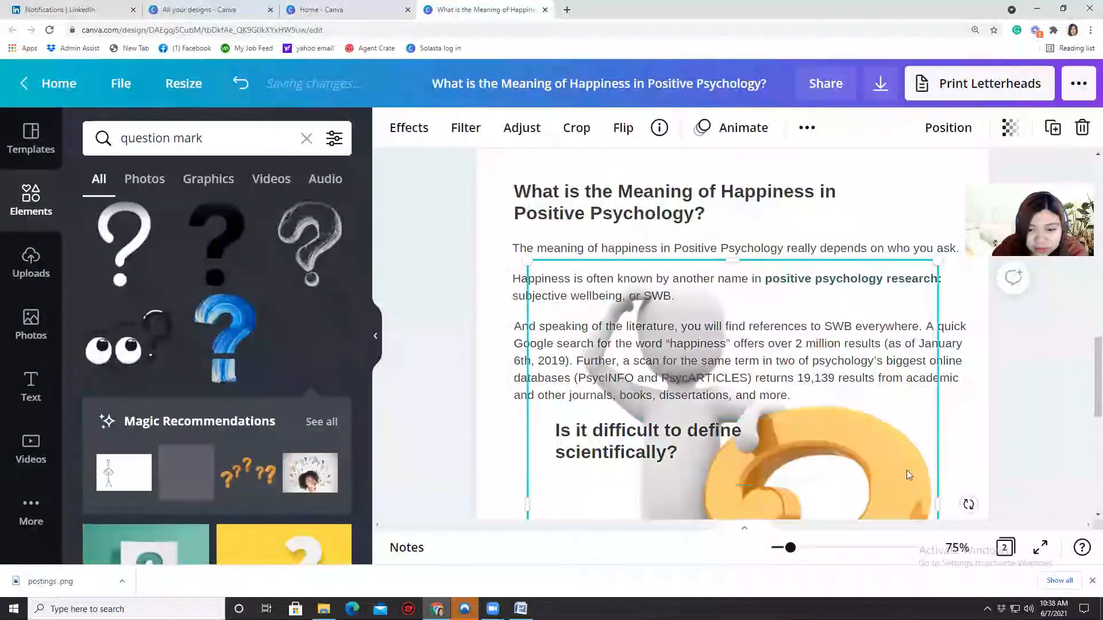
left_click_drag(807, 324, 617, 515)
scroll(608, 423, "down", 3)
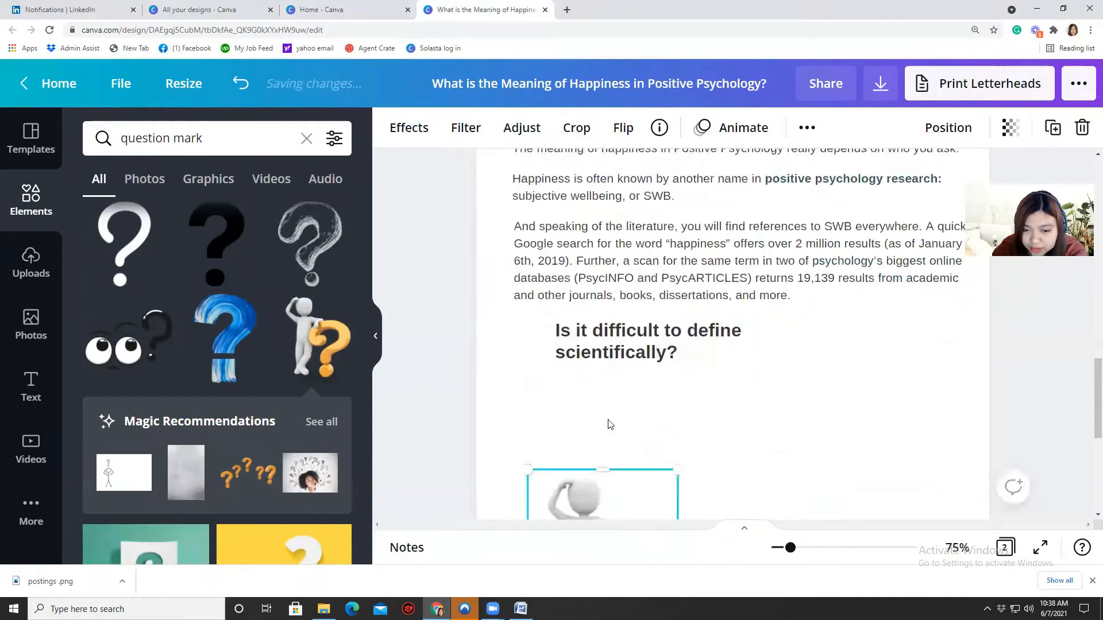
Step: Reduce the question mark figure to icon size in front of the "Is it difficult to define scientifically?" heading, and narrow and align the heading's text box beside it
left_click_drag(589, 416, 652, 278)
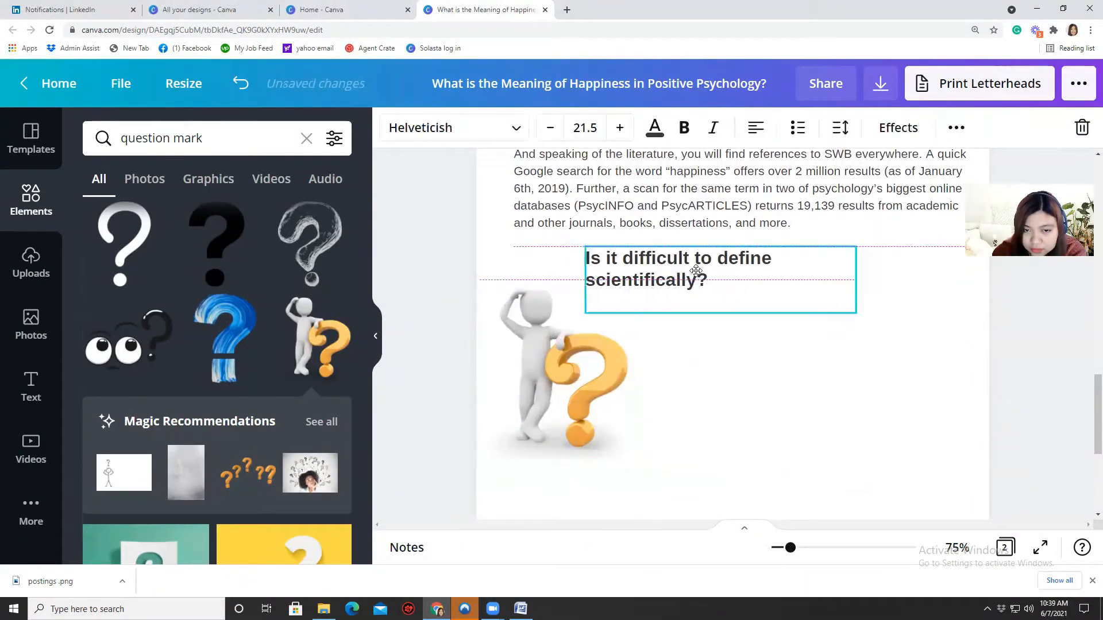
left_click(610, 414)
left_click_drag(634, 459, 550, 291)
left_click(618, 278)
left_click_drag(618, 278, 604, 282)
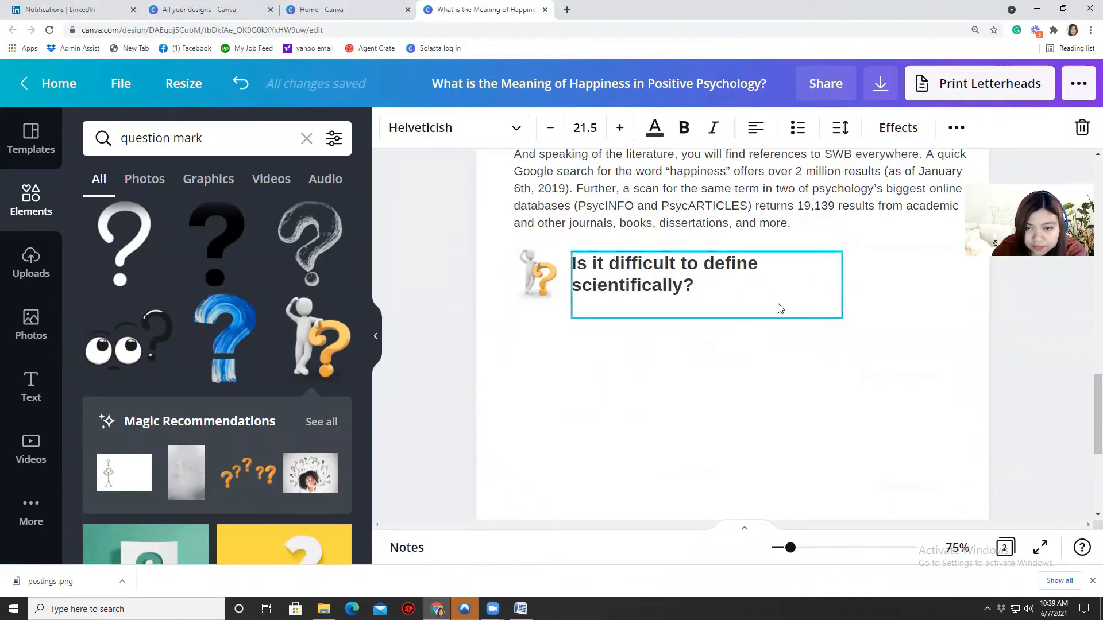
left_click_drag(843, 284, 776, 321)
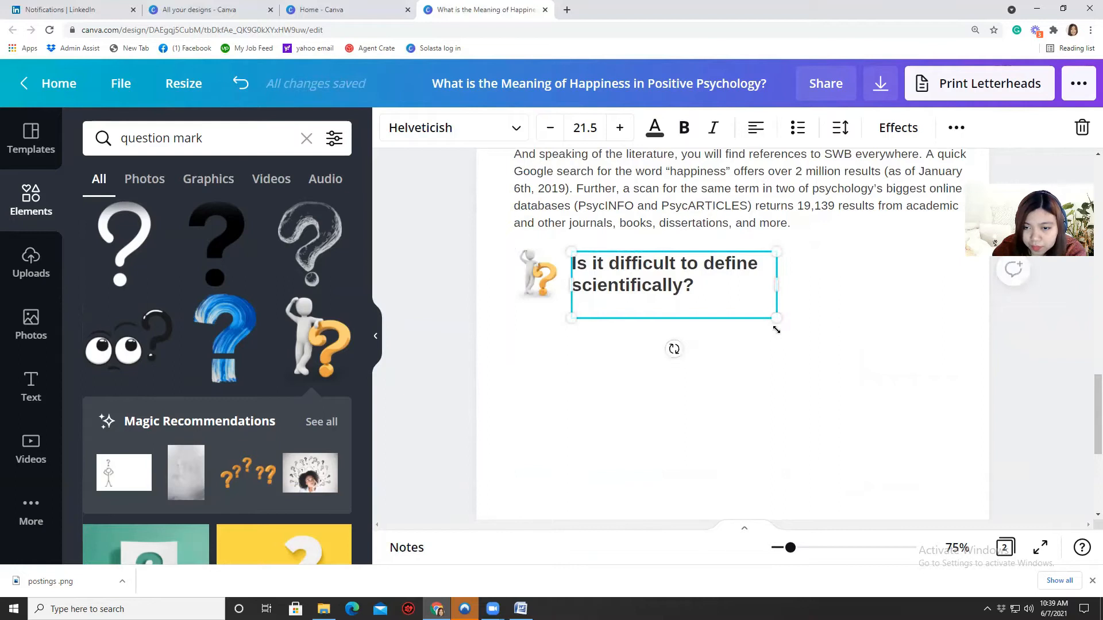
left_click_drag(706, 265, 702, 265)
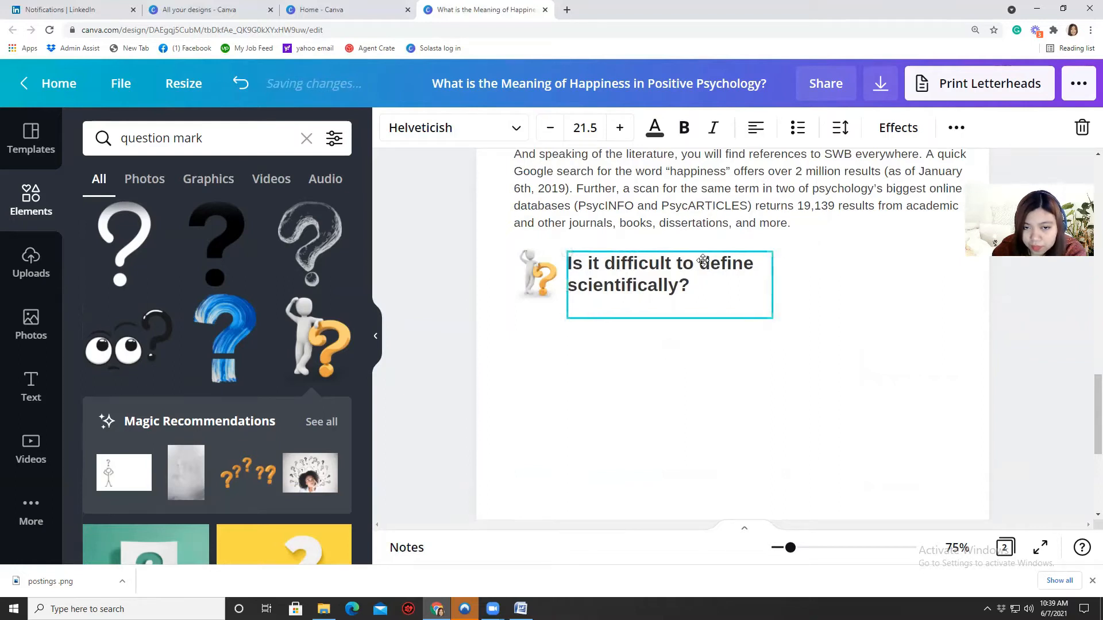
left_click(731, 387)
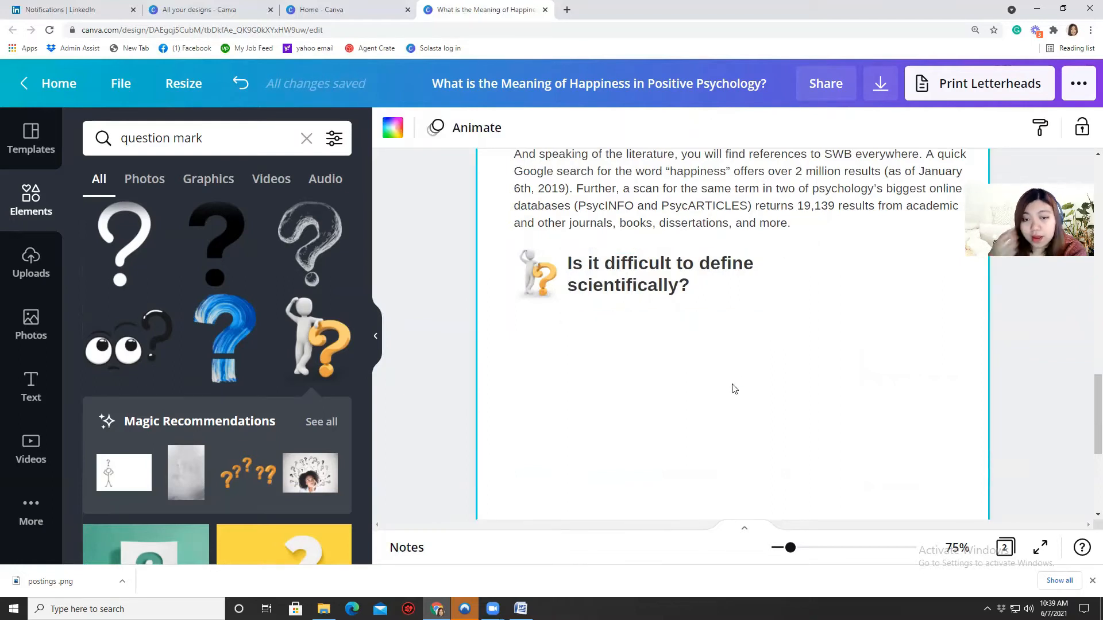
Step: Copy the "With so many takes on happiness" paragraph from the Word document and return to the Canva design
left_click(521, 609)
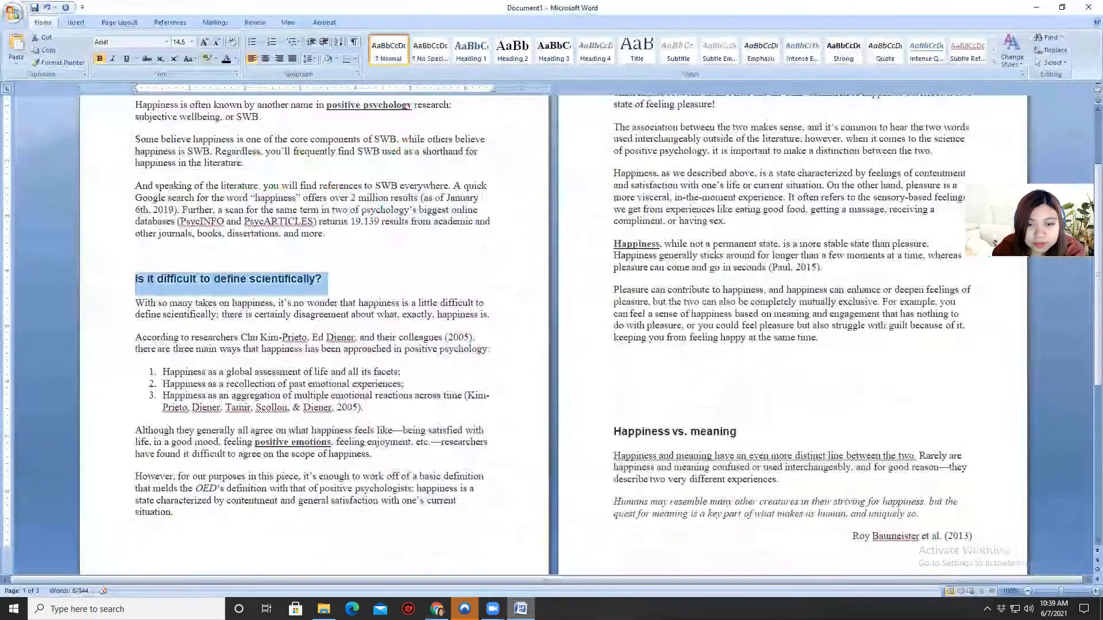
left_click_drag(136, 303, 491, 315)
right_click(438, 311)
left_click(466, 330)
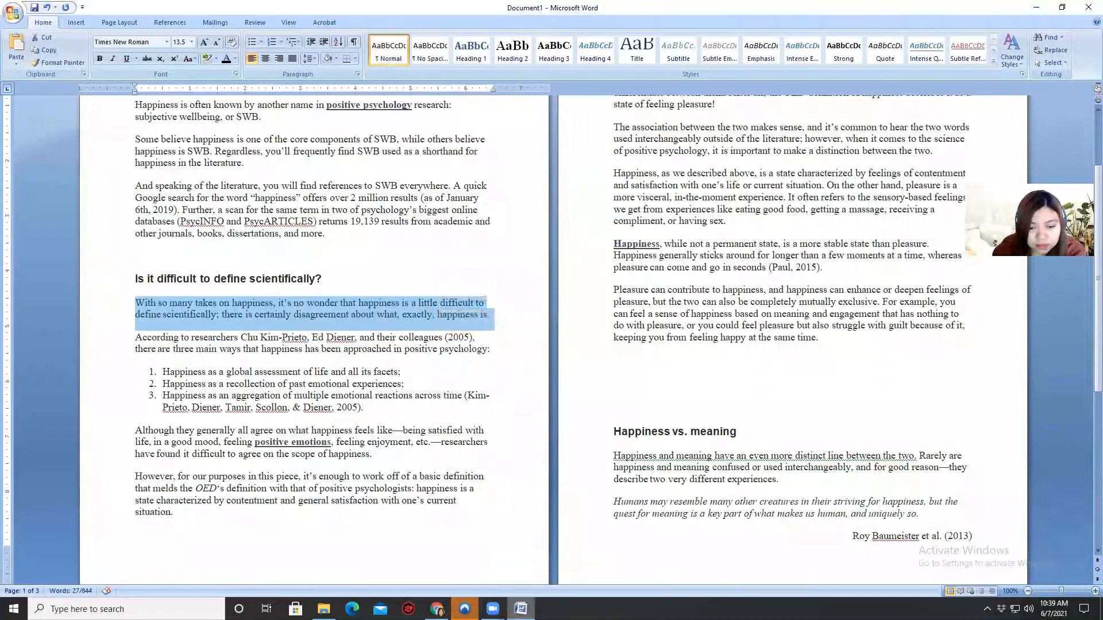
left_click(437, 609)
Step: Duplicate the "And speaking of the literature" text box below the new heading, replace its text with the copied paragraph, and narrow it to about the heading's width
left_click(810, 215)
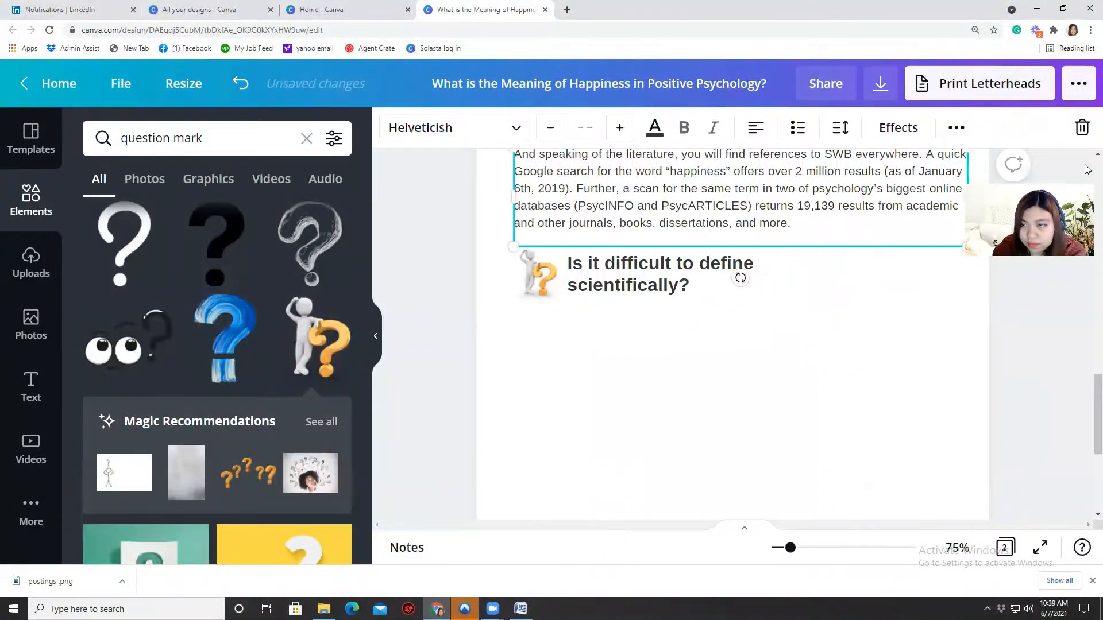
left_click(953, 133)
left_click(946, 168)
left_click_drag(742, 220, 736, 368)
double_click(712, 369)
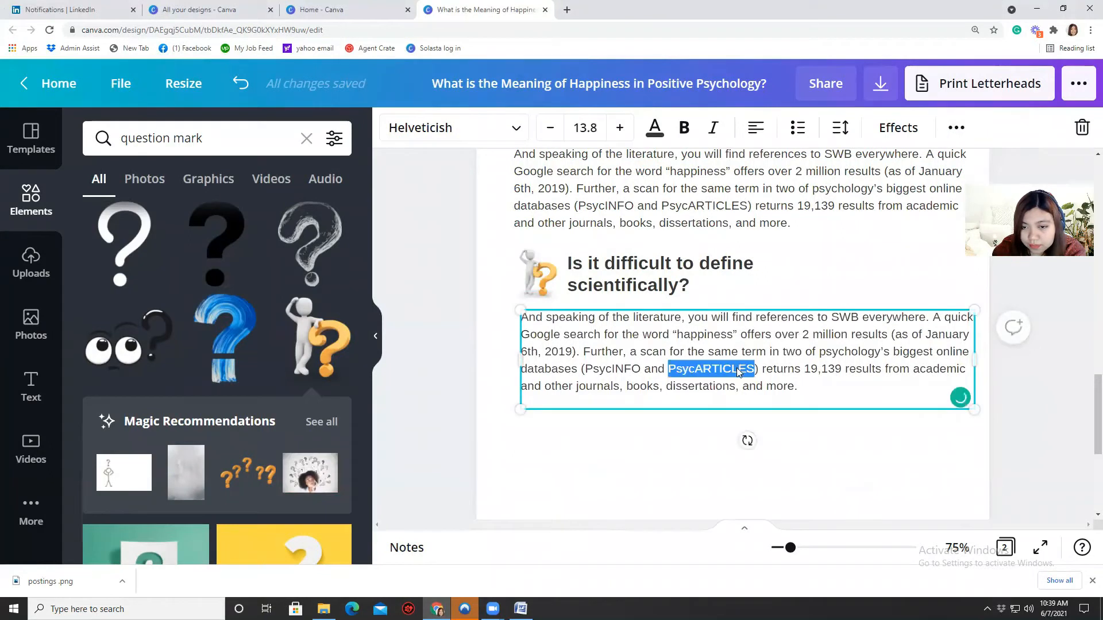
triple_click(693, 366)
right_click(693, 366)
left_click(712, 422)
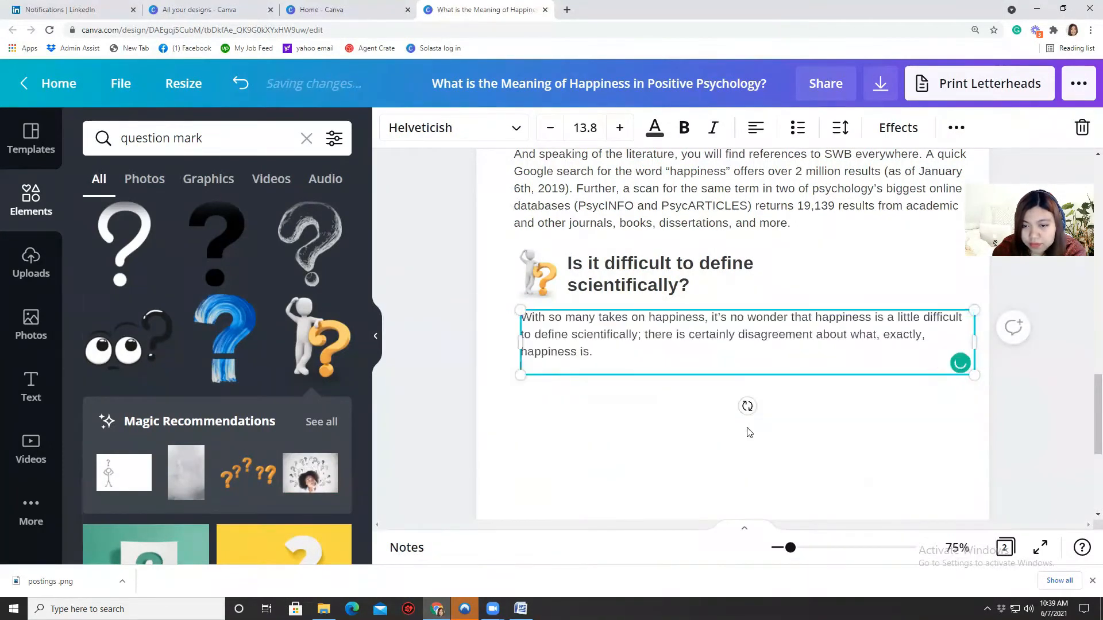
left_click_drag(867, 345, 761, 345)
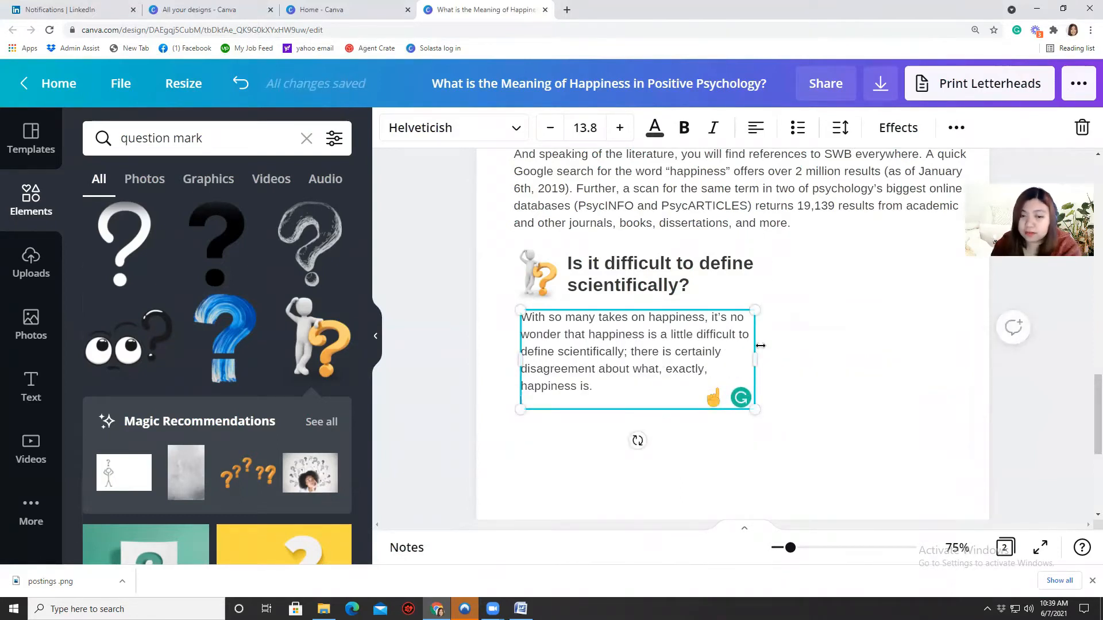
Step: Copy the "According to researchers" paragraph from the Word document and return to the Canva design
scroll(583, 482, "down", 3)
left_click(520, 609)
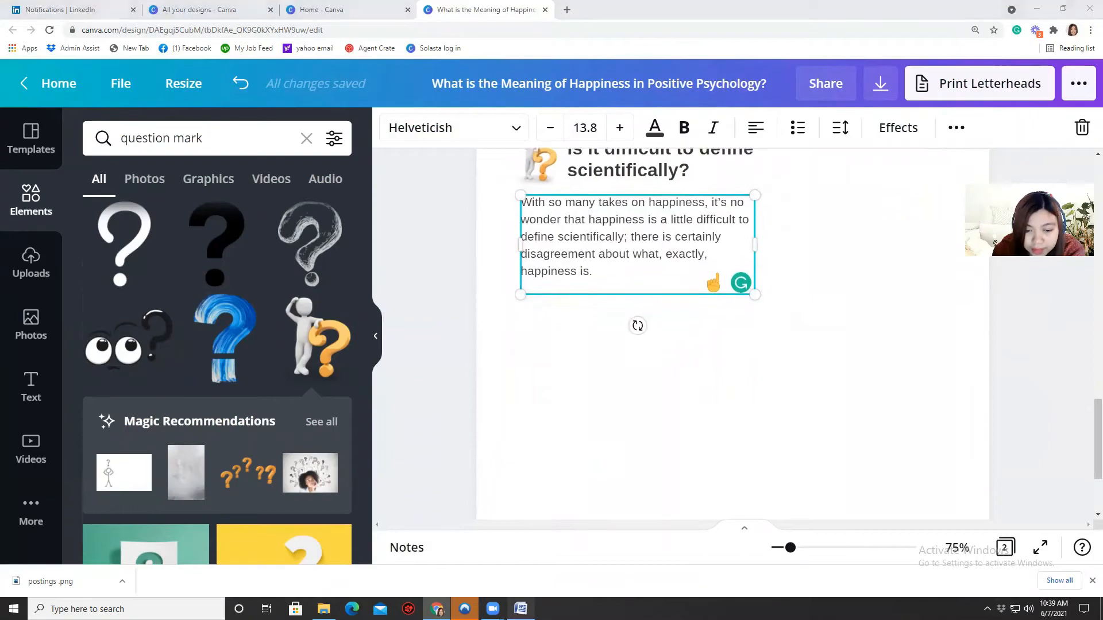
left_click_drag(136, 338, 499, 350)
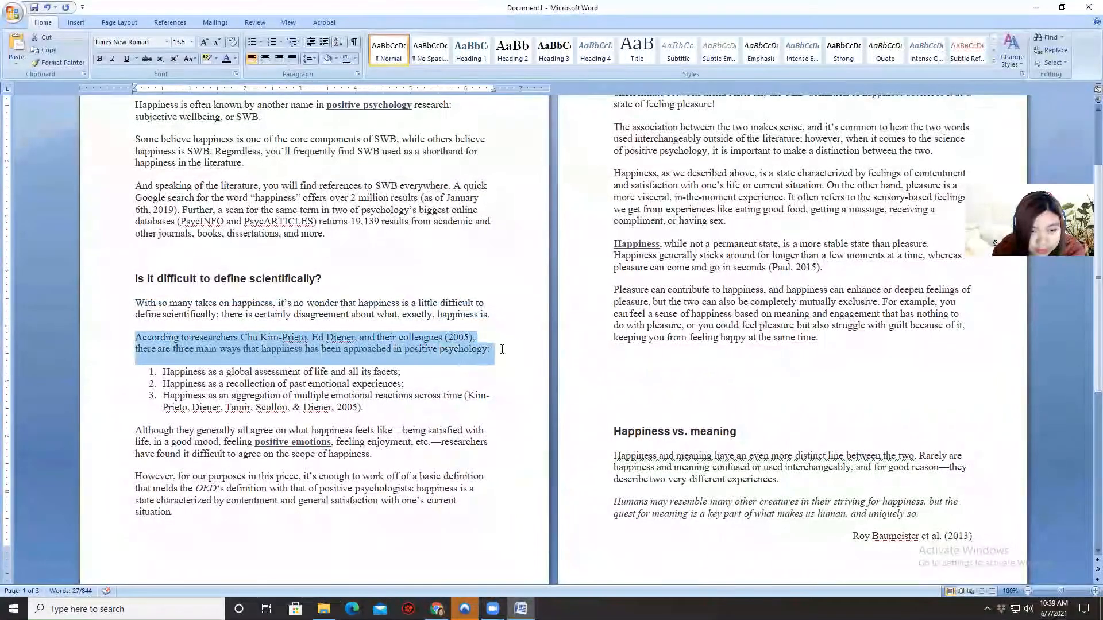
right_click(455, 349)
left_click(472, 369)
left_click(1036, 7)
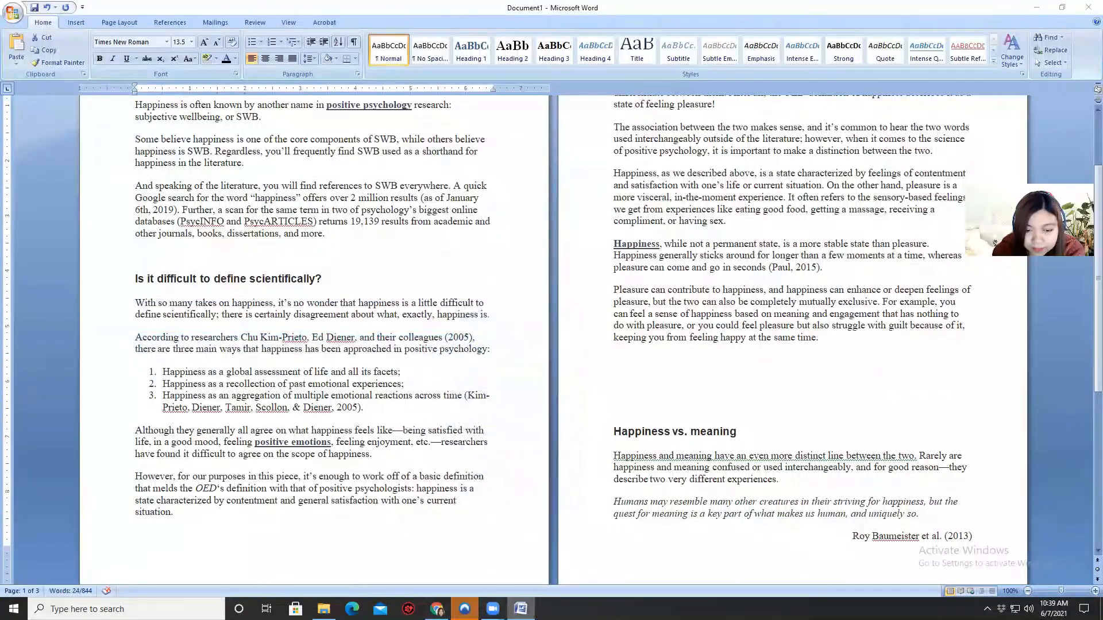
Step: Duplicate the "With so many takes on happiness" text box, place the copy directly below it, and select the copy's text
left_click(956, 127)
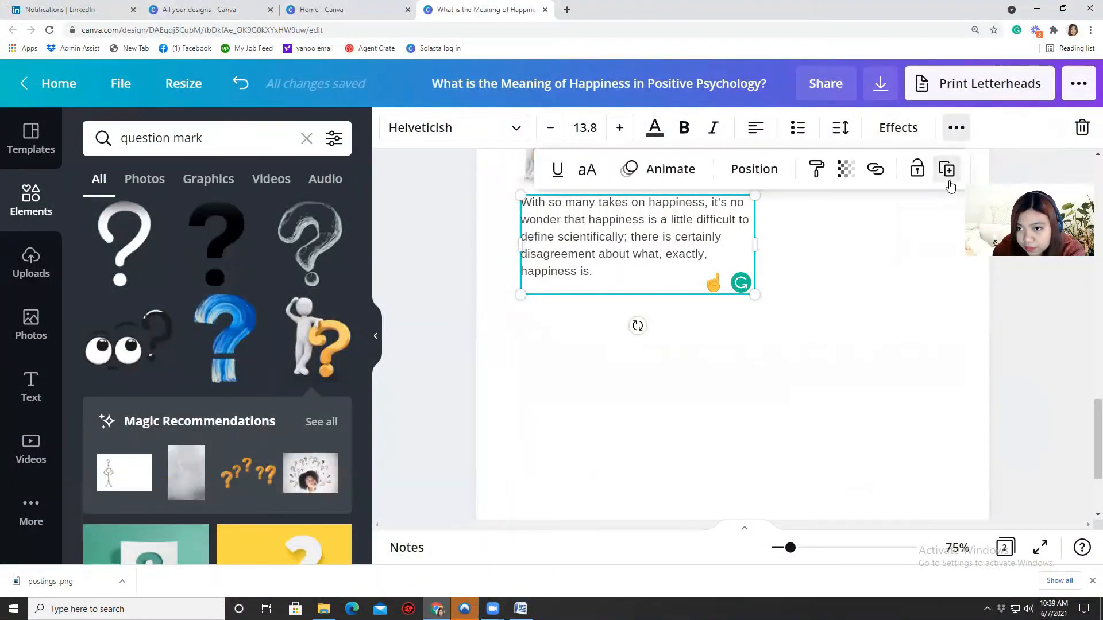
left_click(947, 170)
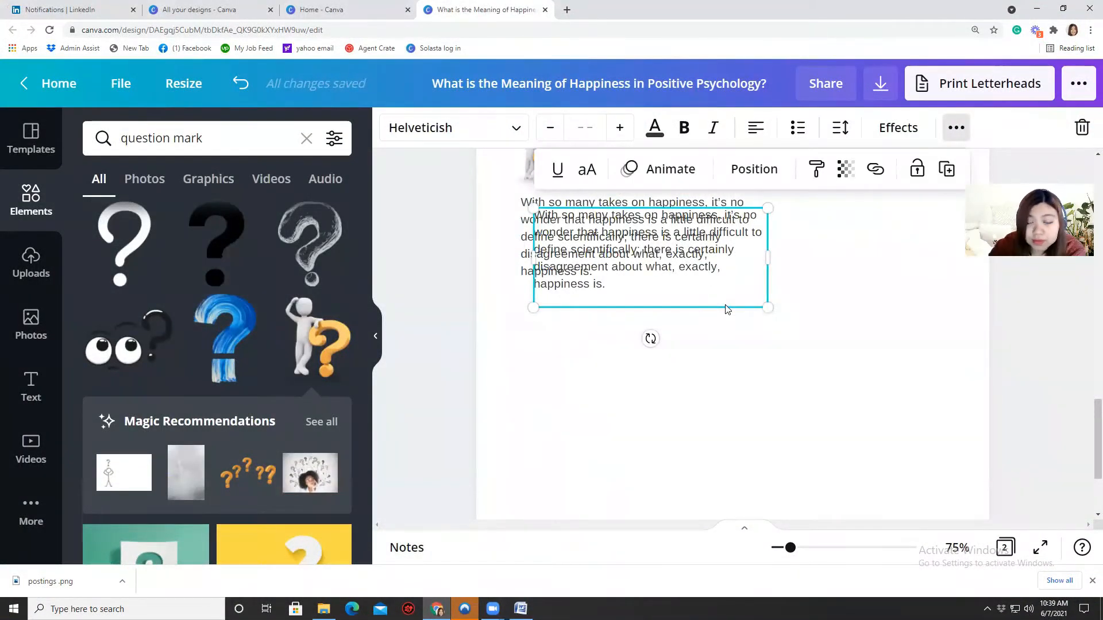
left_click_drag(639, 297, 638, 357)
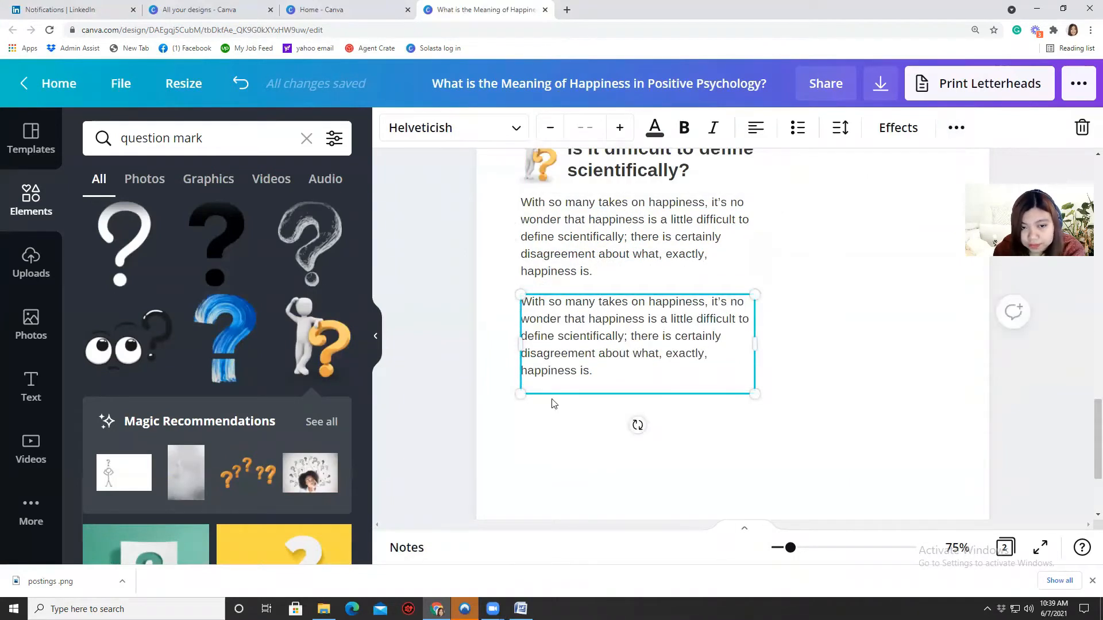
double_click(554, 371)
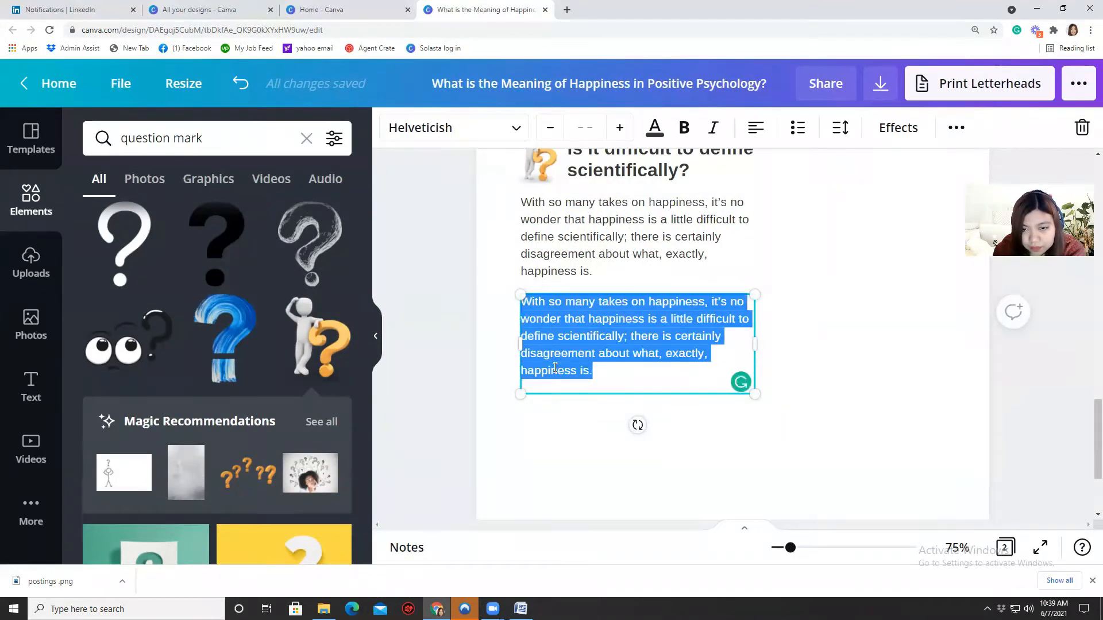
Step: Copy the "According to researchers" paragraph from Word again, replace the duplicated text in Canva with it, and slightly narrow its text box
left_click(520, 608)
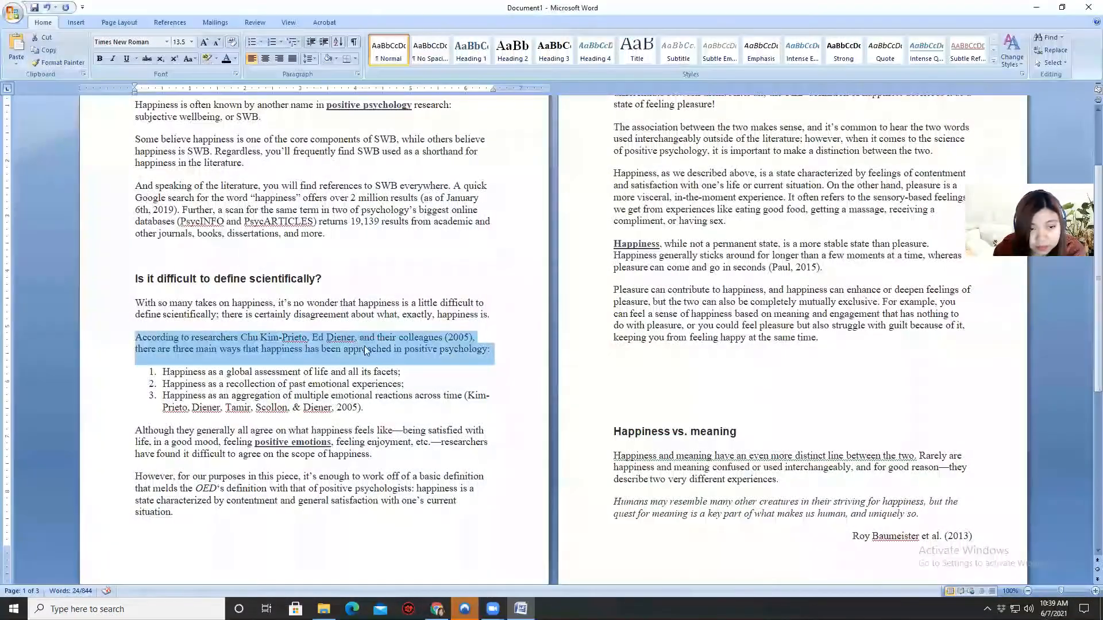
right_click(364, 349)
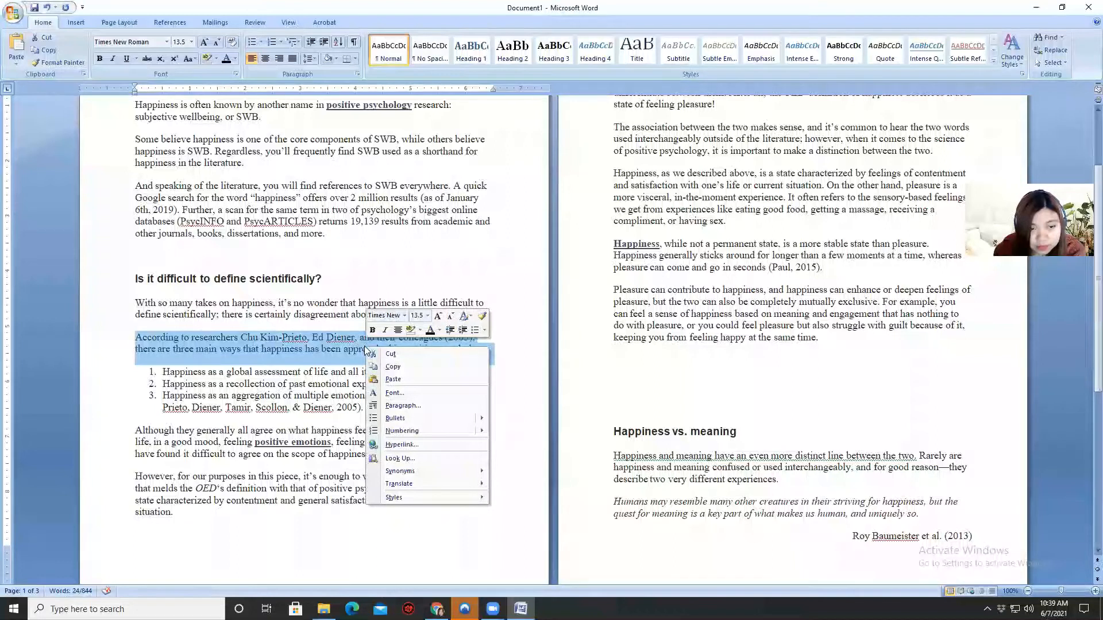
left_click(414, 371)
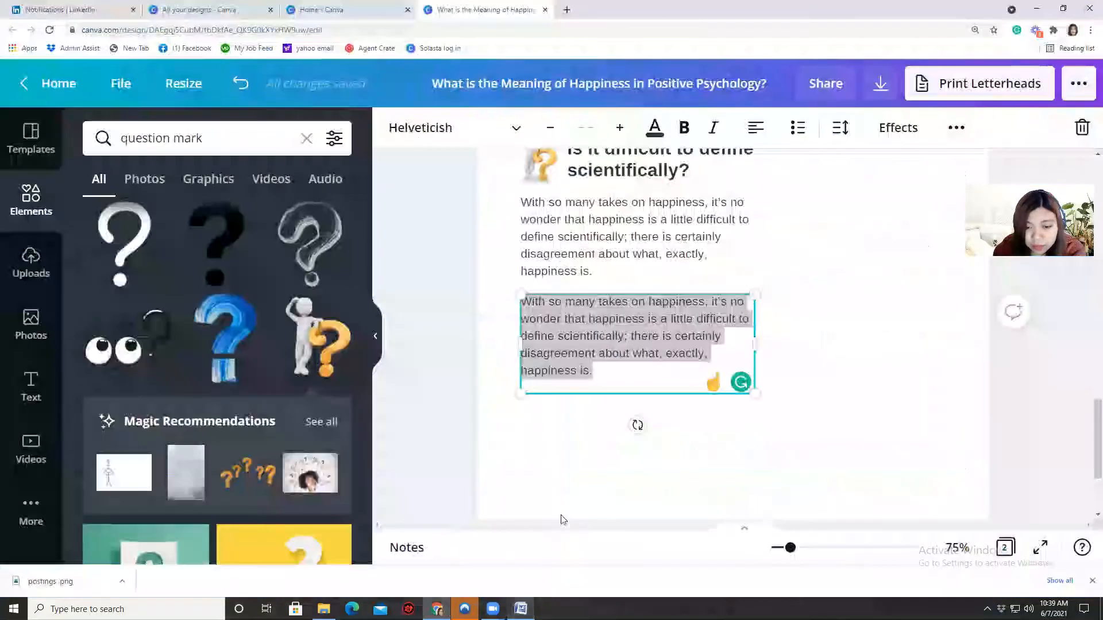
right_click(540, 370)
left_click(568, 424)
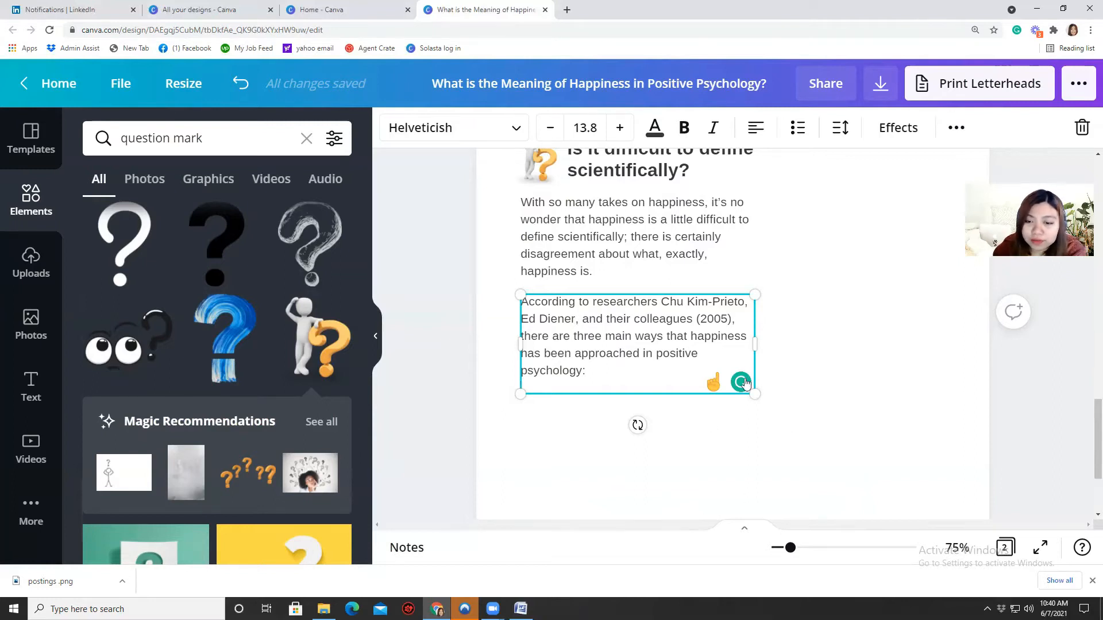
left_click_drag(752, 342, 750, 343)
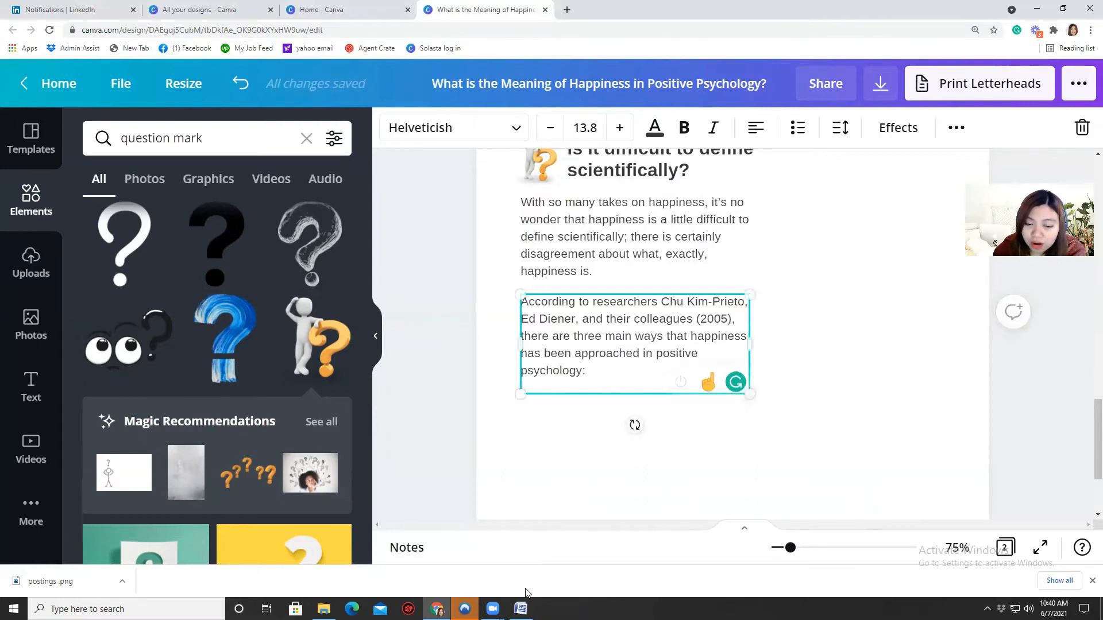
Step: Copy the three-item numbered list beginning "Happiness as a global assessment of life" from Word and return to the Canva design
key("alt+Tab")
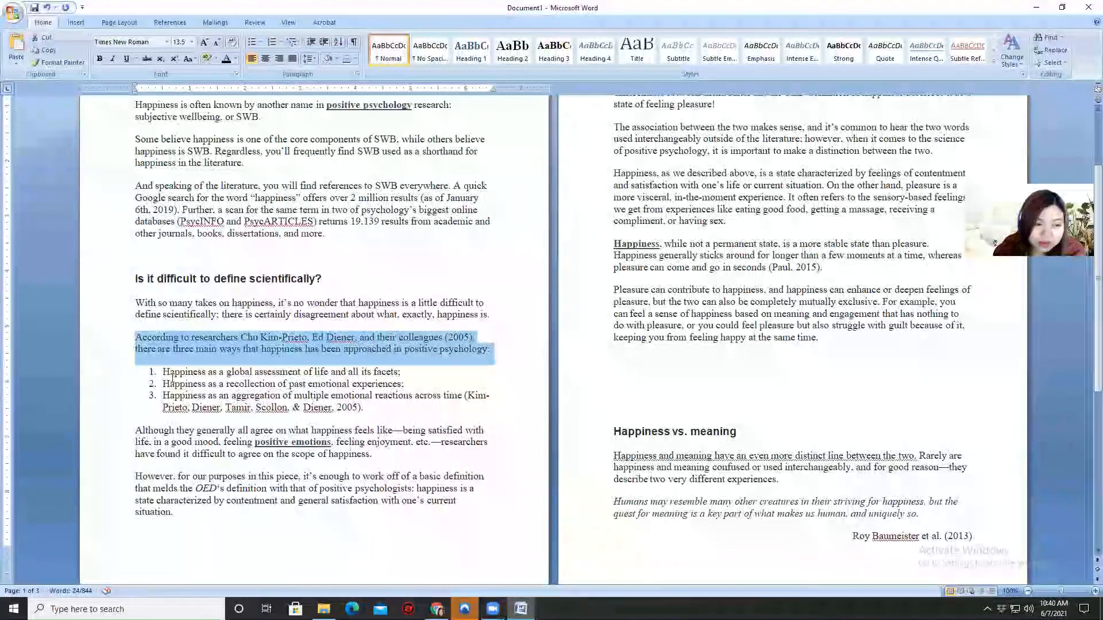
left_click_drag(164, 372, 365, 409)
right_click(353, 409)
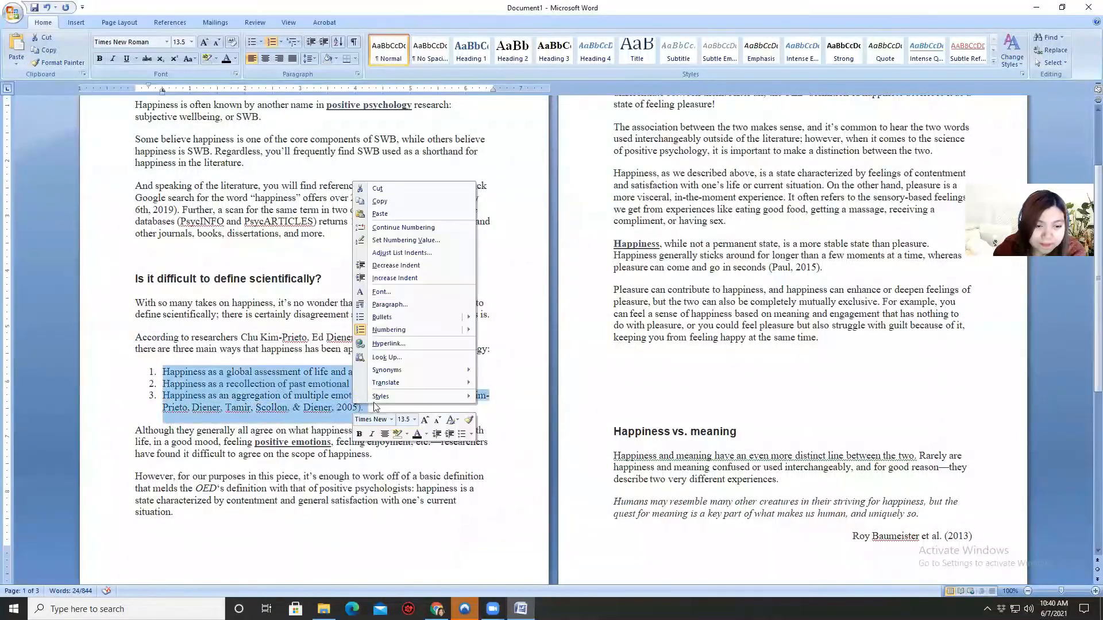
left_click(391, 201)
key("alt+Tab")
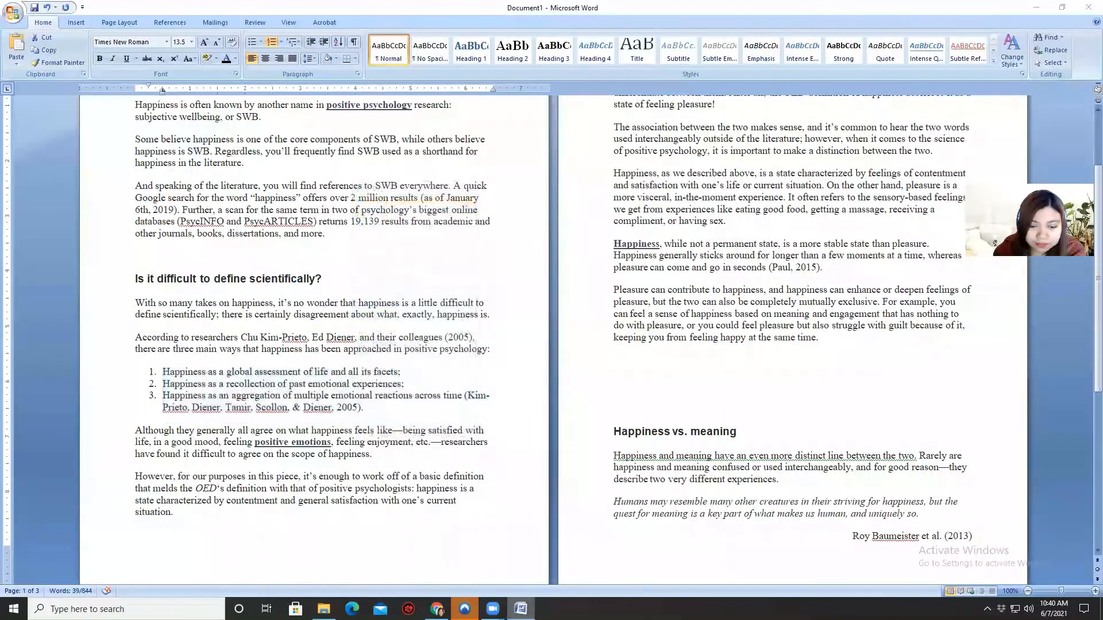
Step: Duplicate the "According to researchers" text box, place the copy directly below it, and replace its text with the copied numbered list
left_click(956, 127)
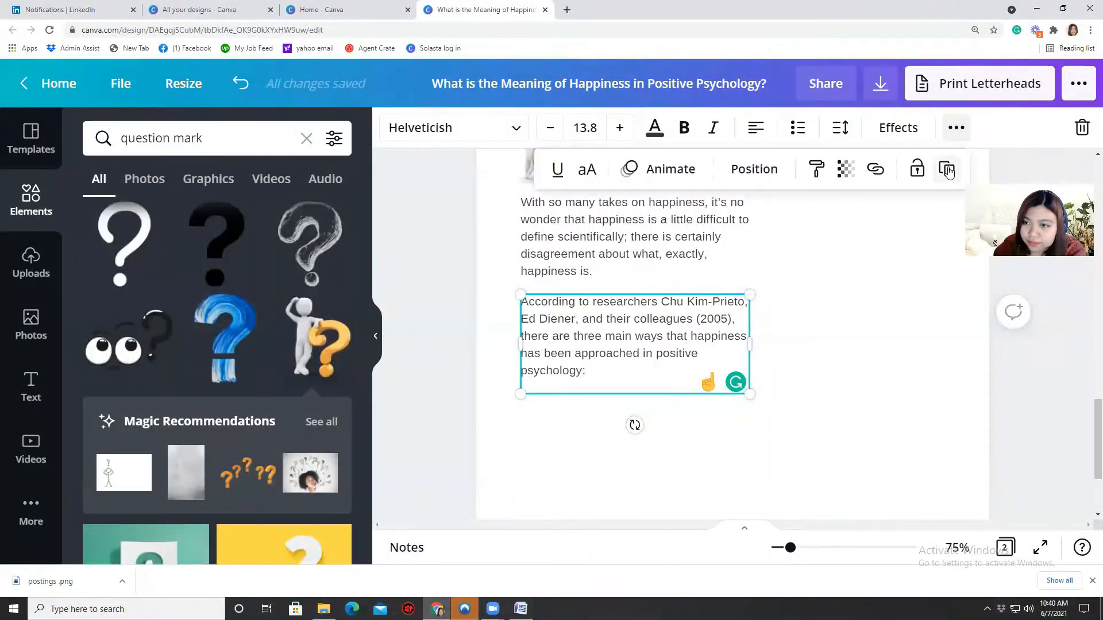
left_click(946, 168)
left_click_drag(650, 338, 633, 436)
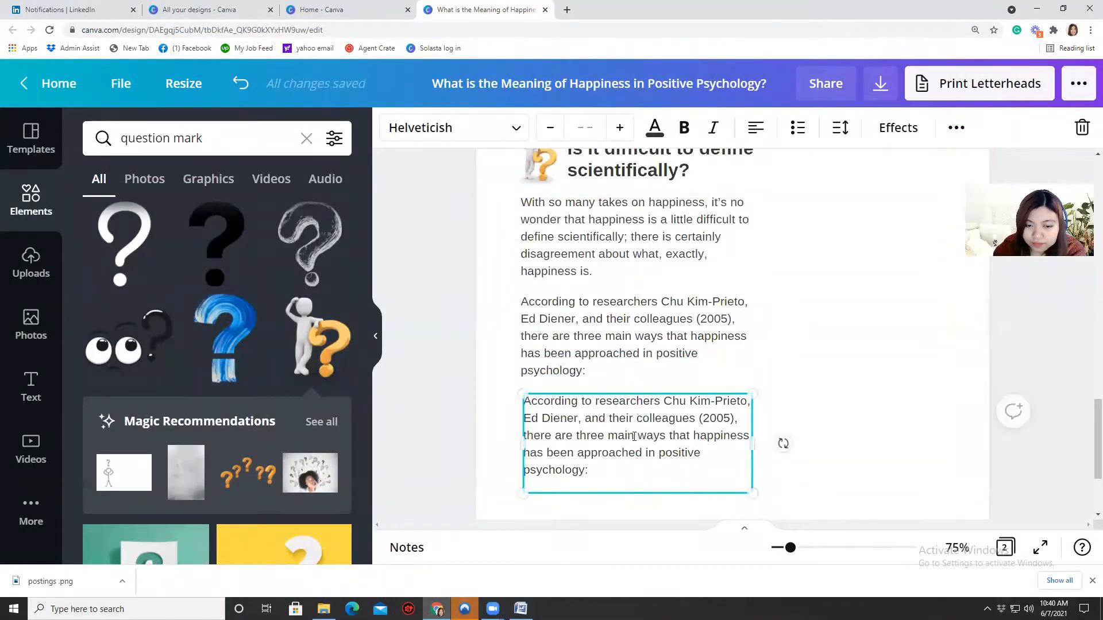
left_click(633, 436)
right_click(633, 436)
left_click(681, 311)
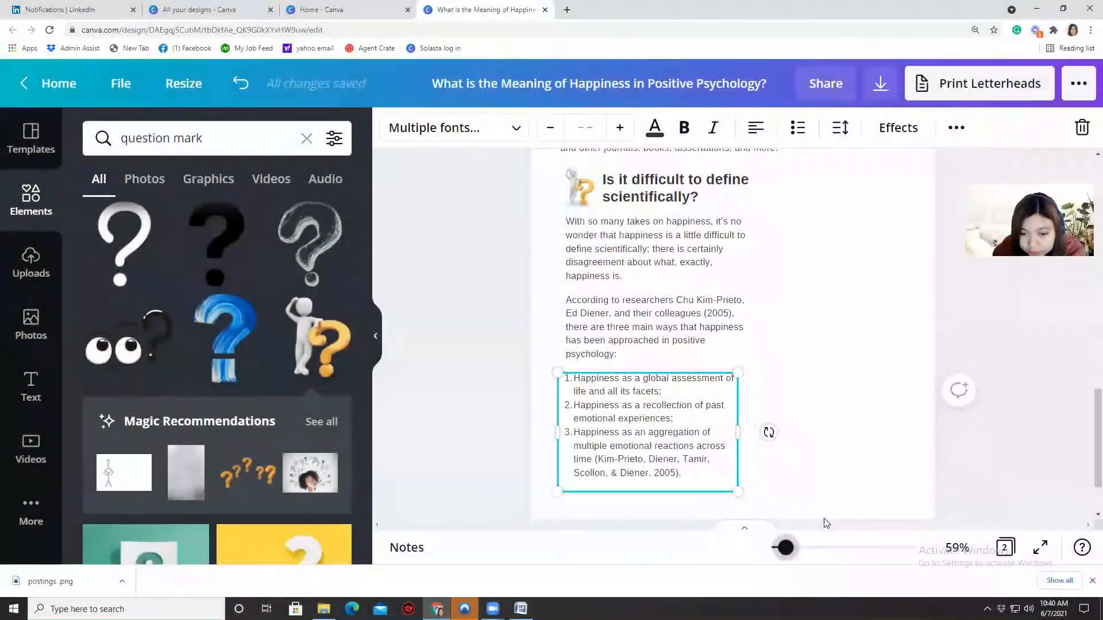
scroll(770, 401, "up", 3)
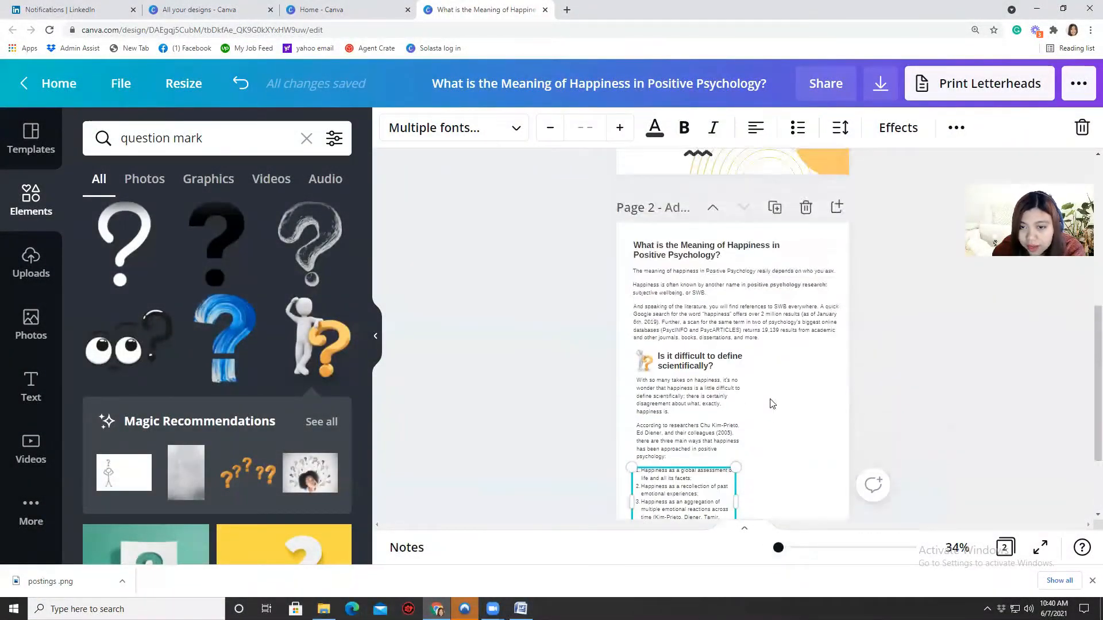
Step: Add a square shape to page 2 and place it enlarged across the page's bottom edge as a footer bar
scroll(771, 402, "down", 3)
left_click(774, 431)
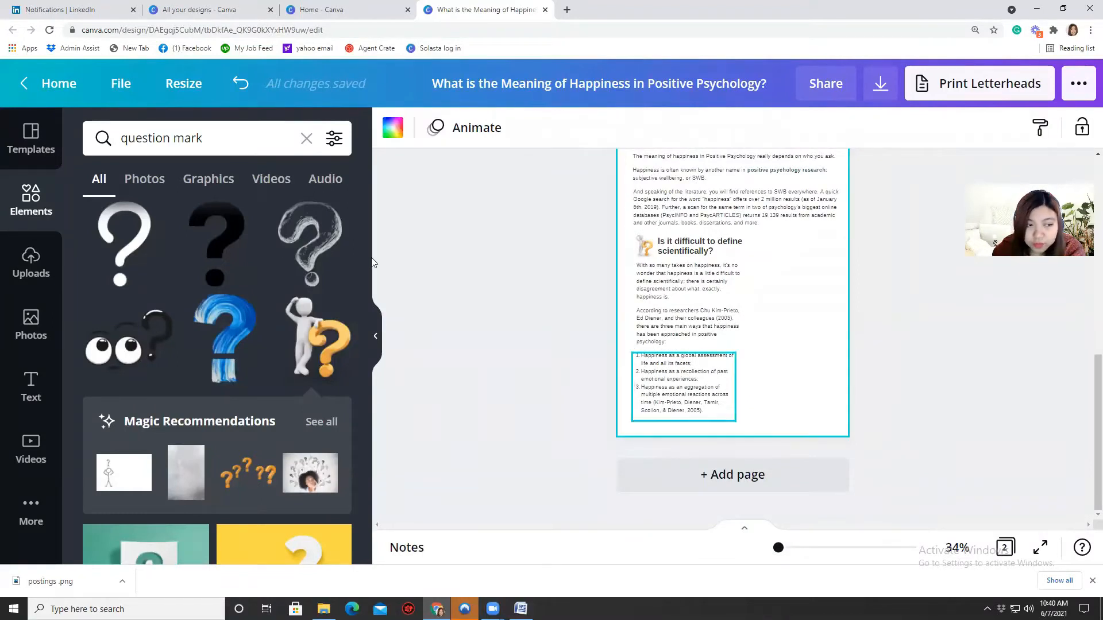
left_click(29, 213)
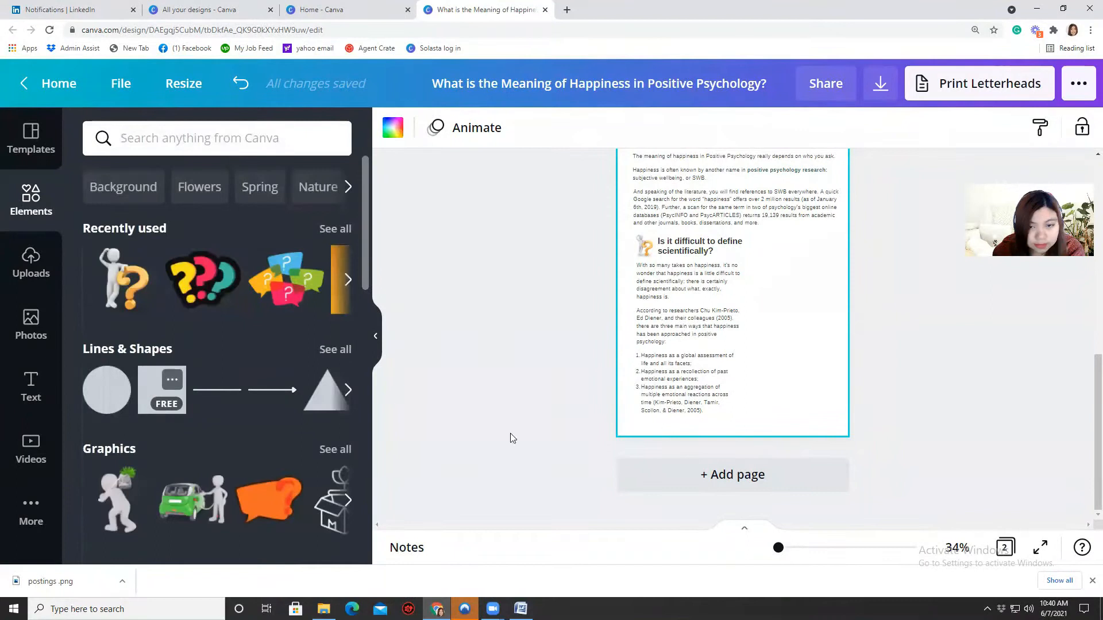
left_click_drag(770, 261, 912, 474)
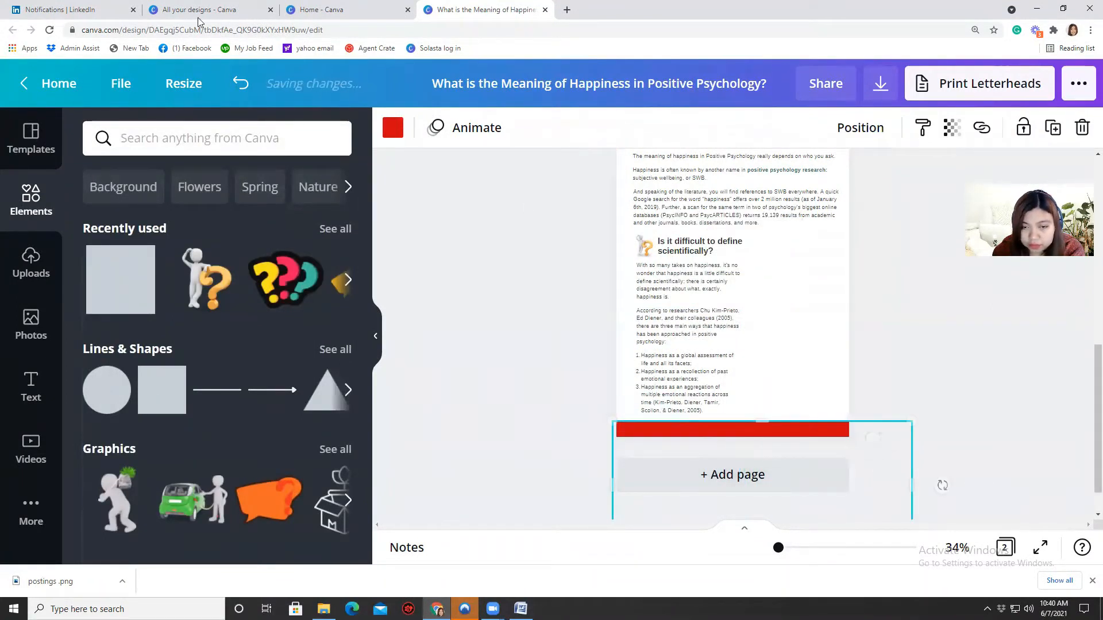
Step: Recolour the footer bar with the document's yellow-orange colour
left_click(393, 130)
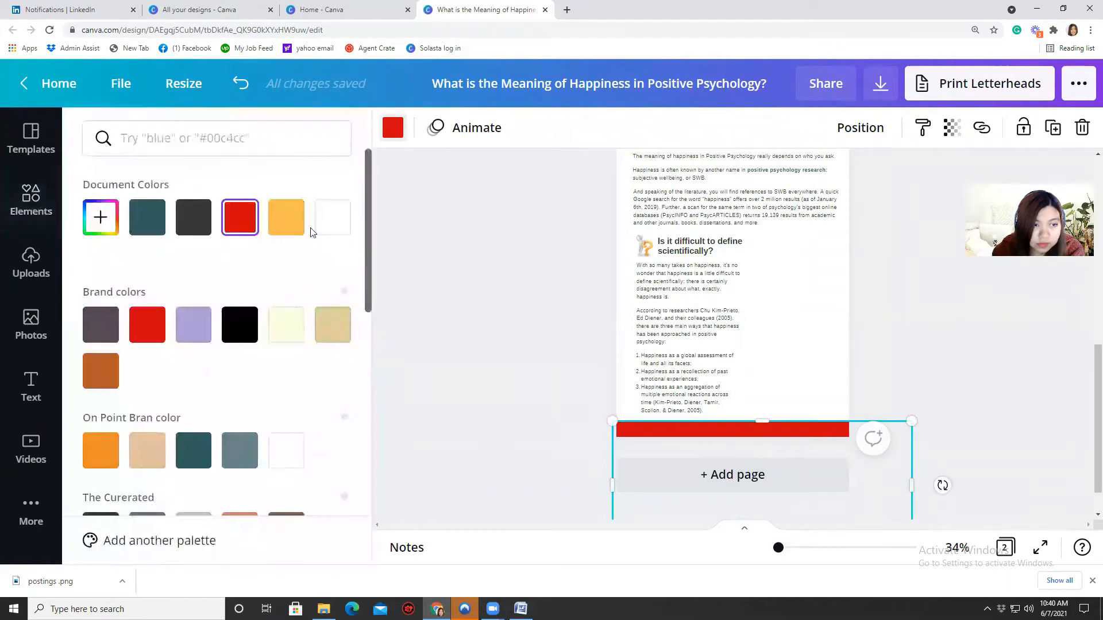
left_click(286, 218)
scroll(749, 362, "up", 5)
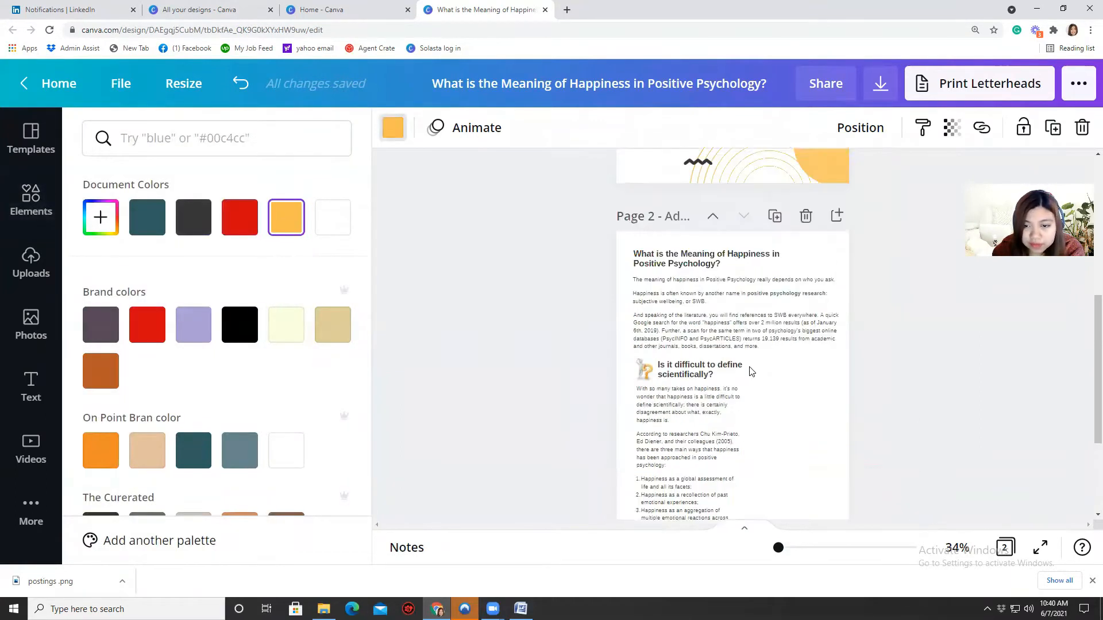
scroll(749, 361, "down", 7)
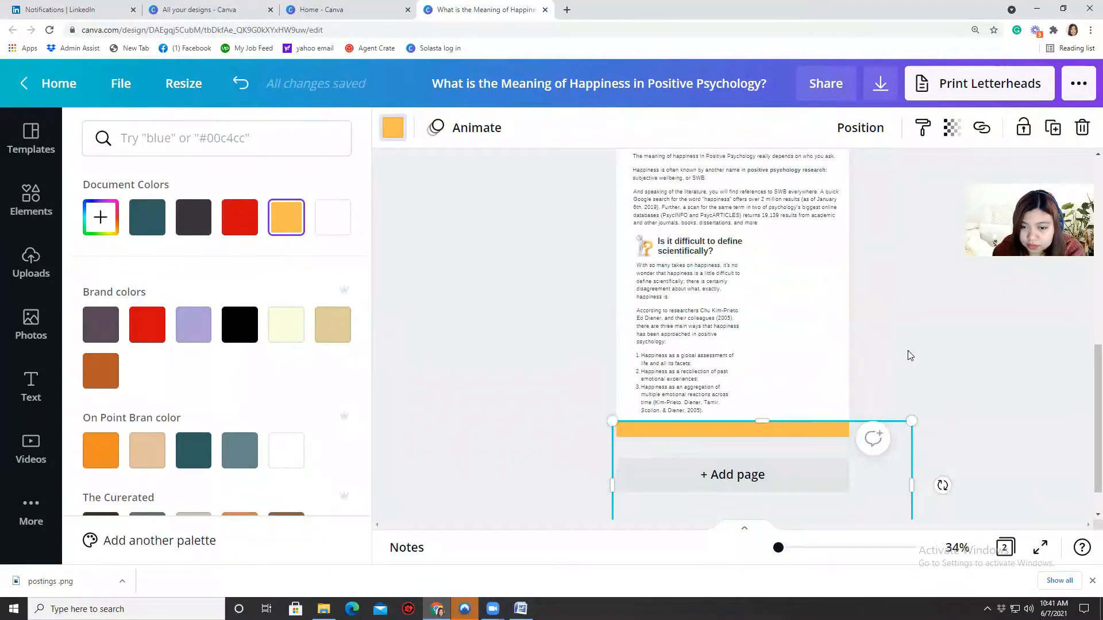
left_click(794, 434)
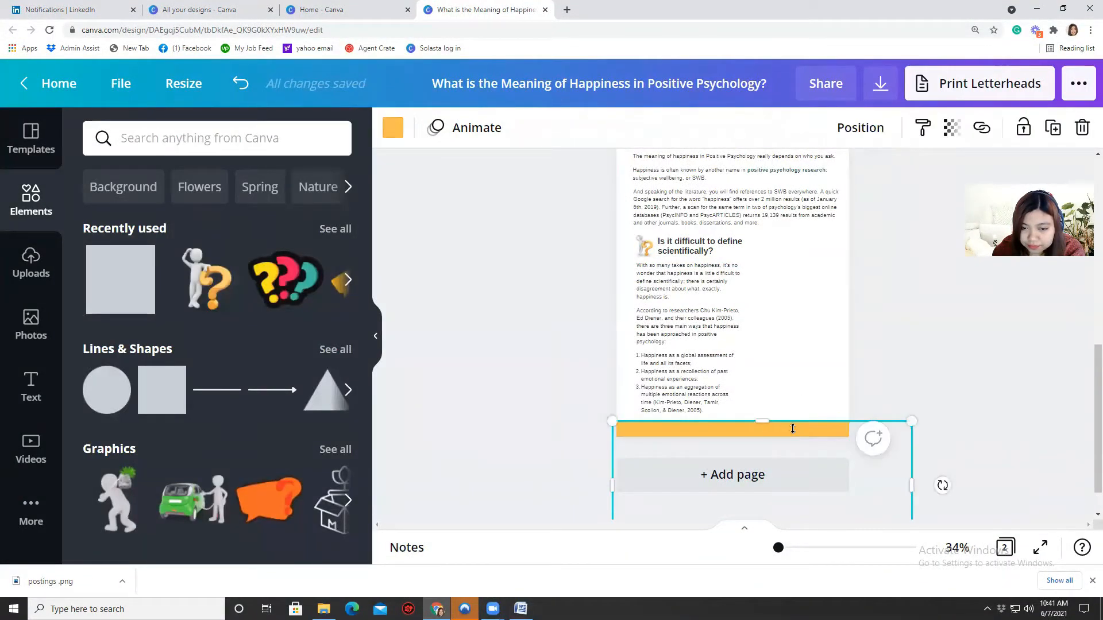
left_click(876, 394)
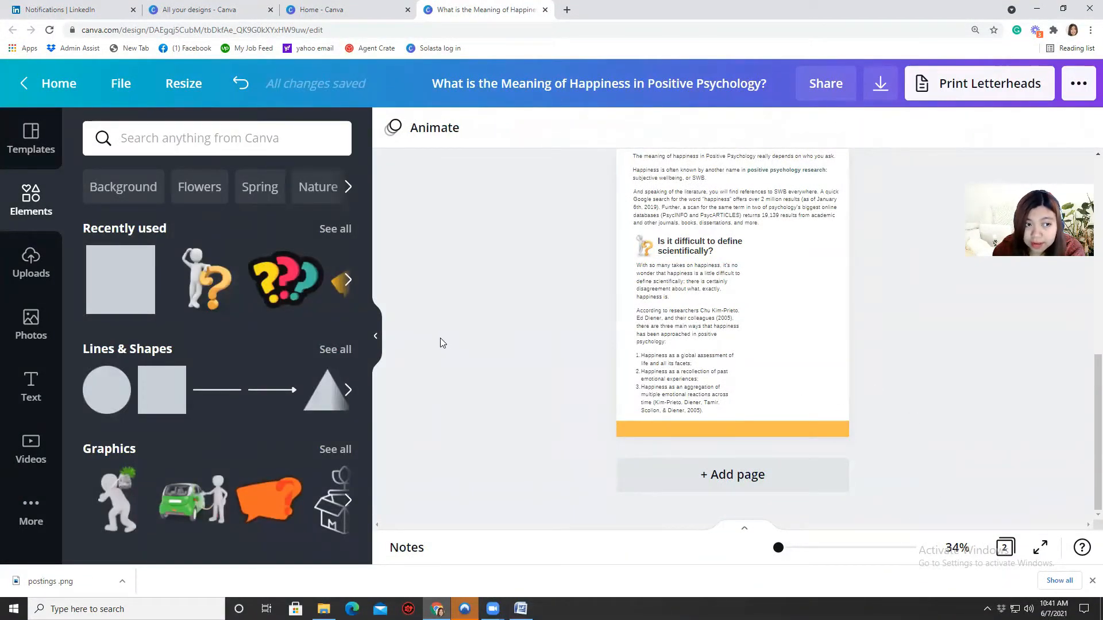
Step: Find the green circular leaf emblem by searching elements for "logo" and place it, scaled down, at the footer bar's left end
left_click(269, 144)
type("logo")
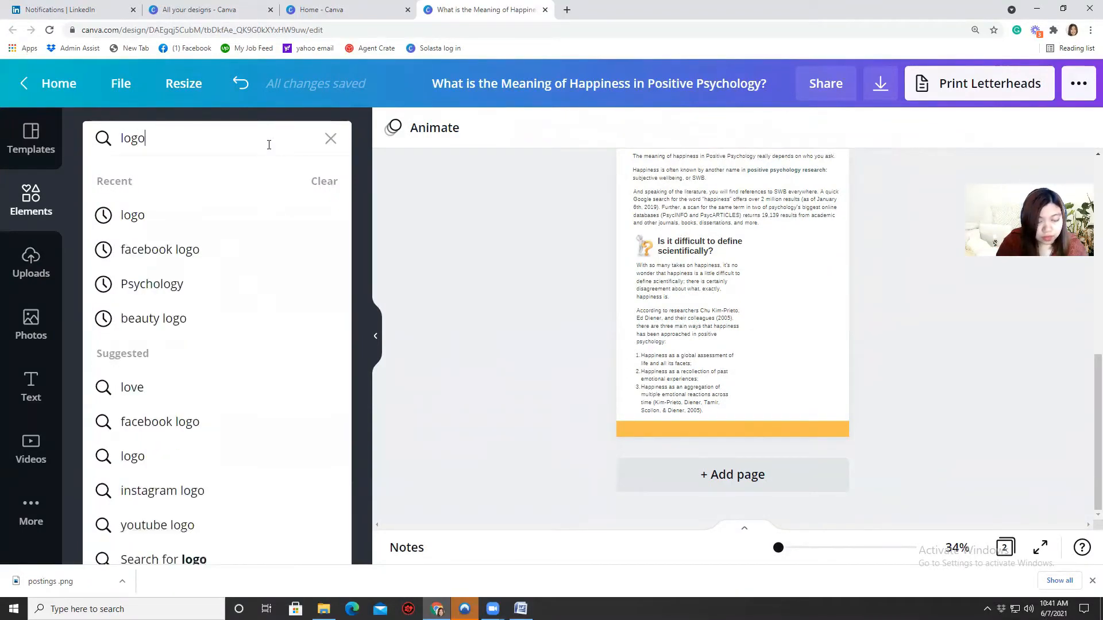
key("Return")
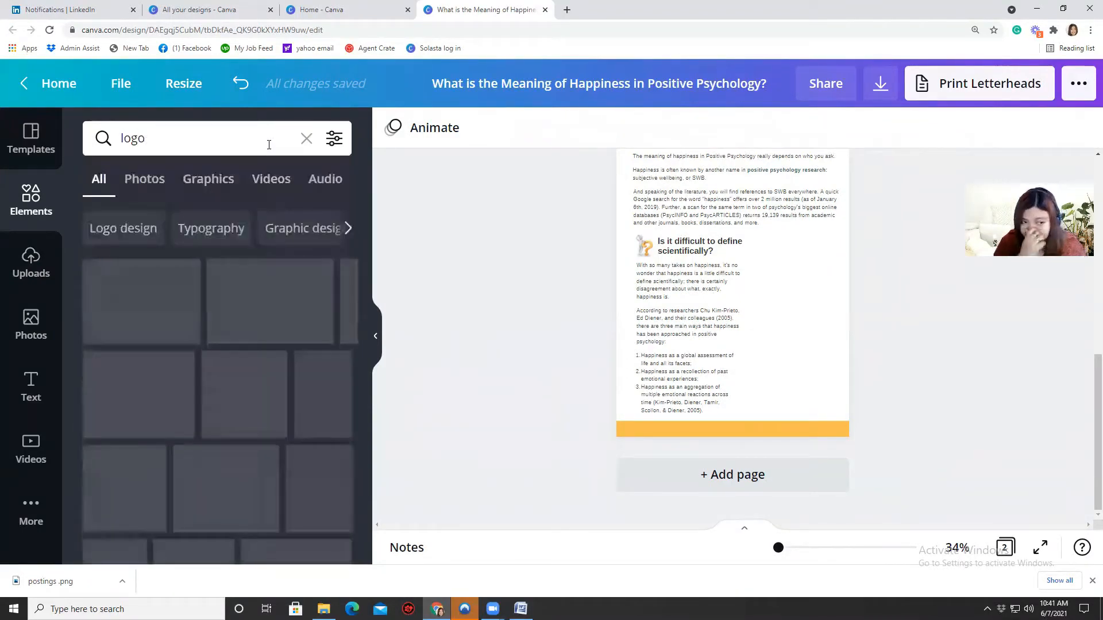
scroll(254, 316, "down", 5)
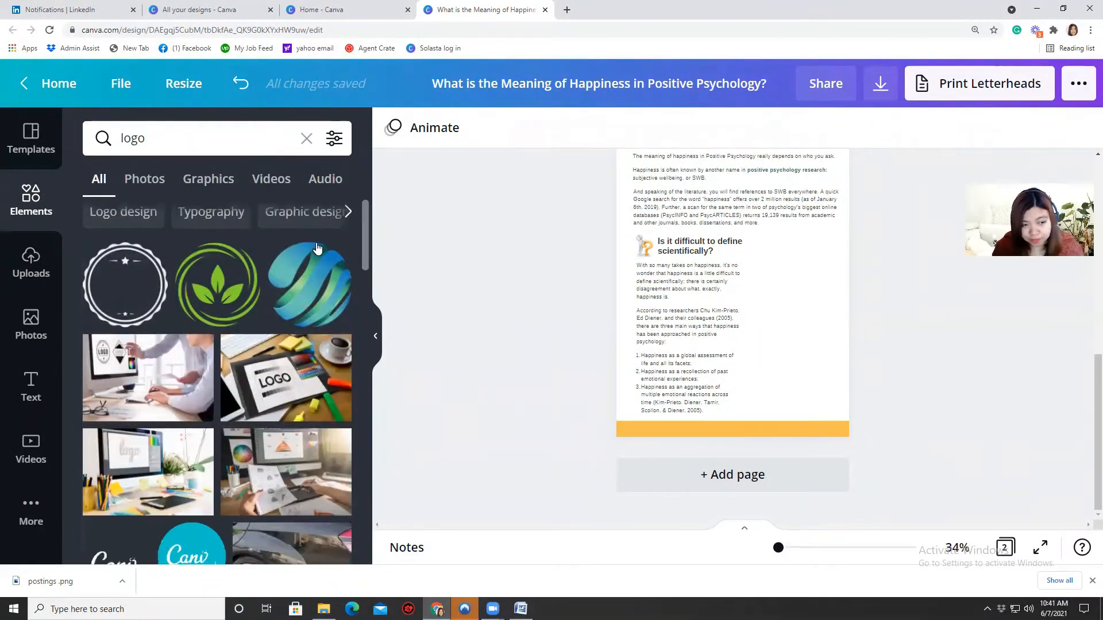
scroll(254, 316, "up", 5)
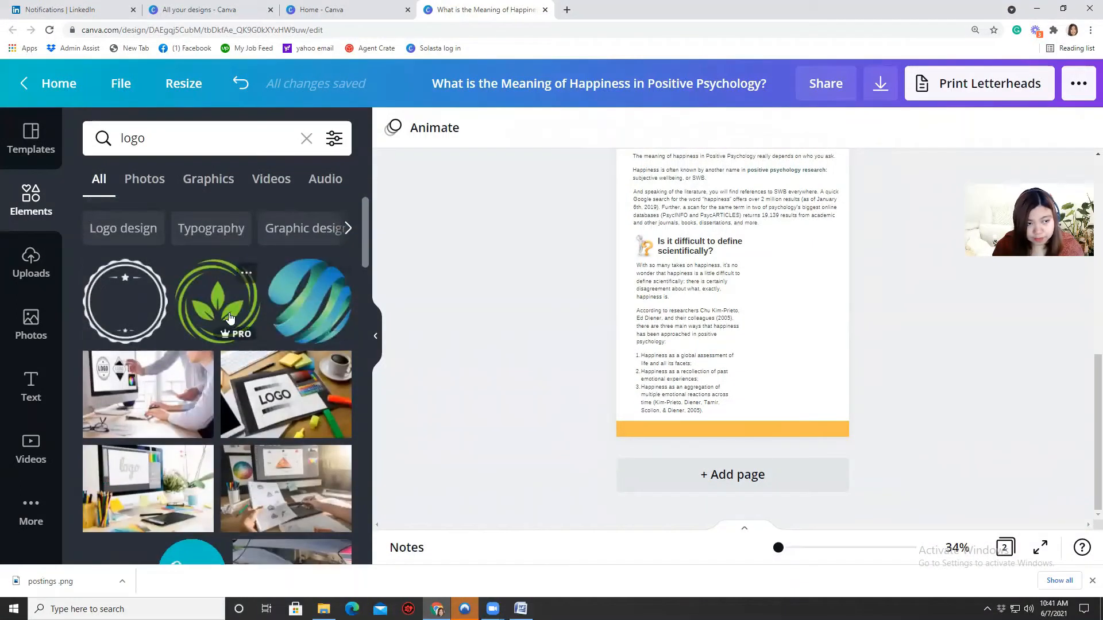
left_click(224, 317)
left_click_drag(780, 224, 627, 418)
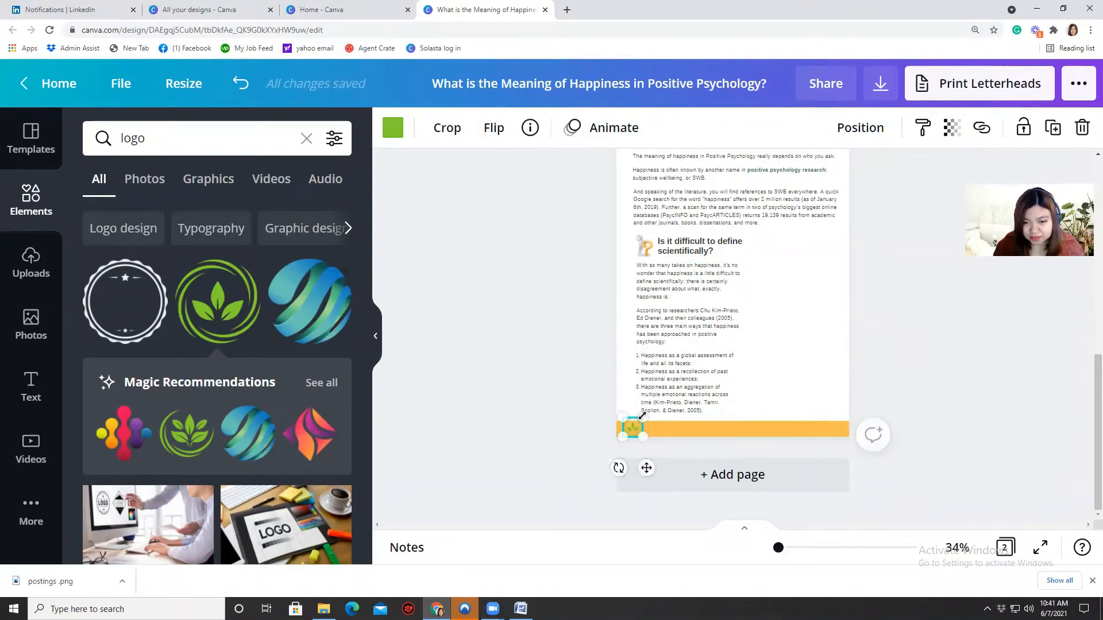
left_click_drag(646, 419, 634, 430)
left_click(633, 431)
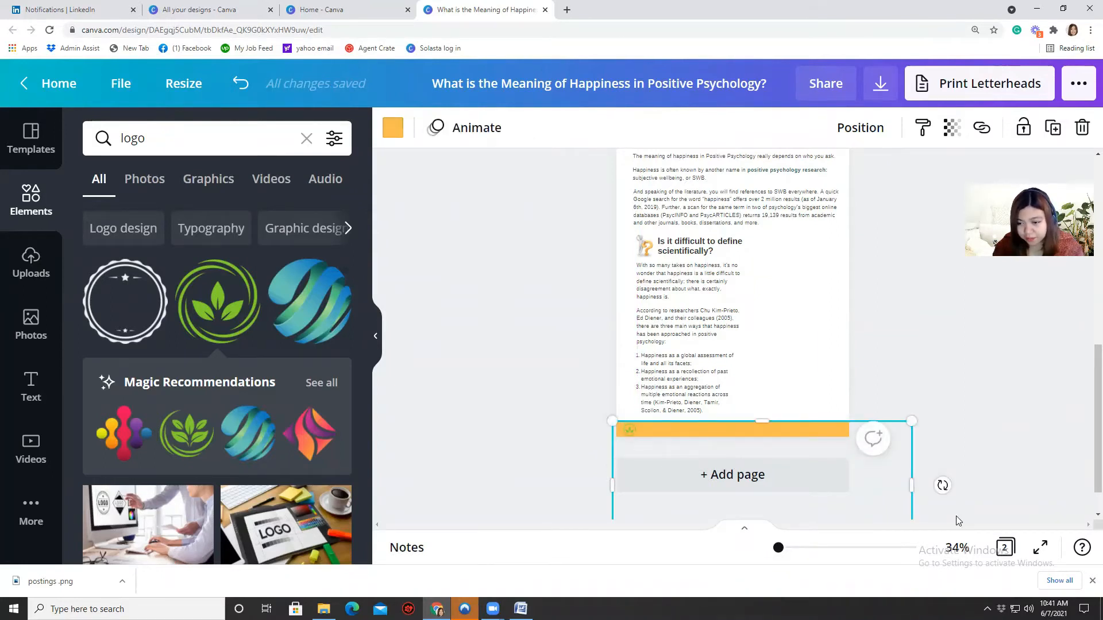
left_click(815, 525)
Step: Recolour the leaf logo in the footer bar white
scroll(813, 521, "down", 2)
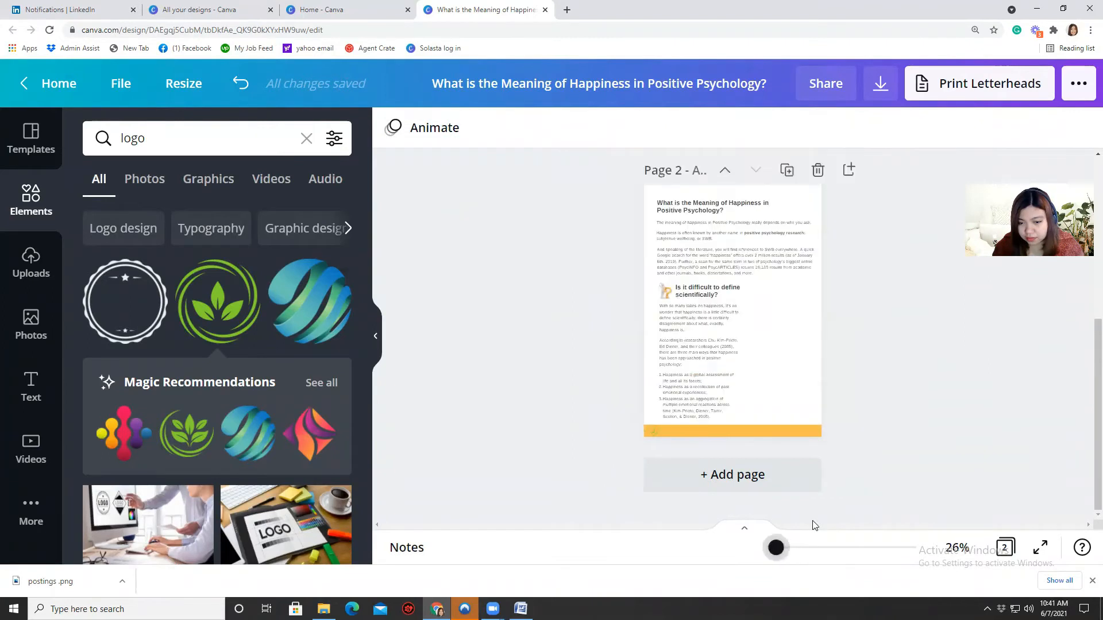
scroll(813, 521, "up", 6)
scroll(813, 521, "down", 1)
scroll(598, 453, "down", 4)
scroll(487, 465, "down", 2)
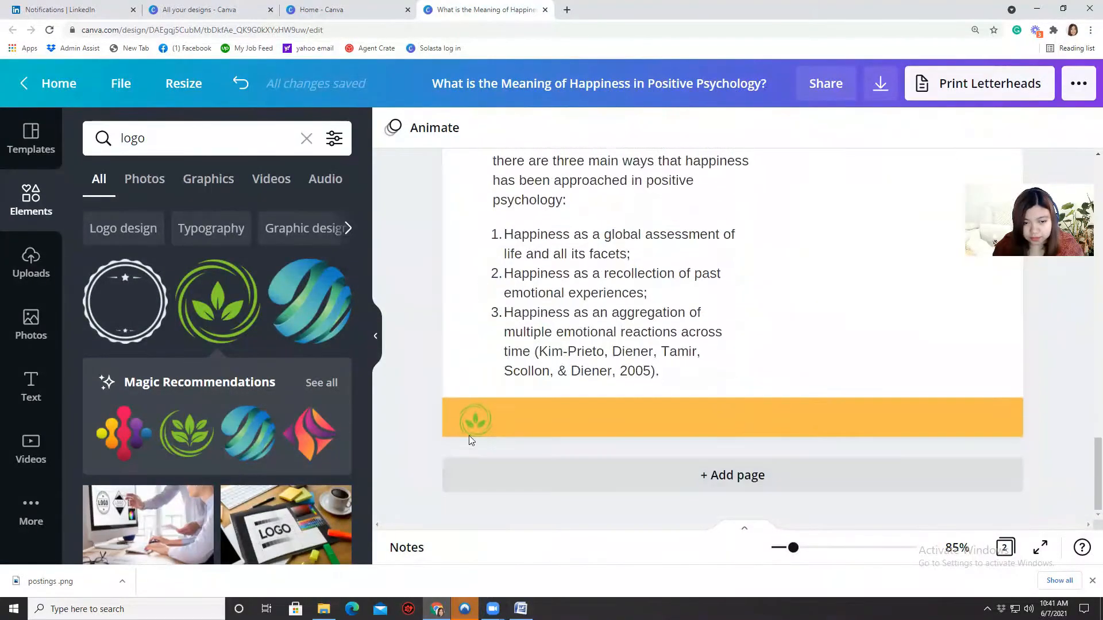
left_click(482, 416)
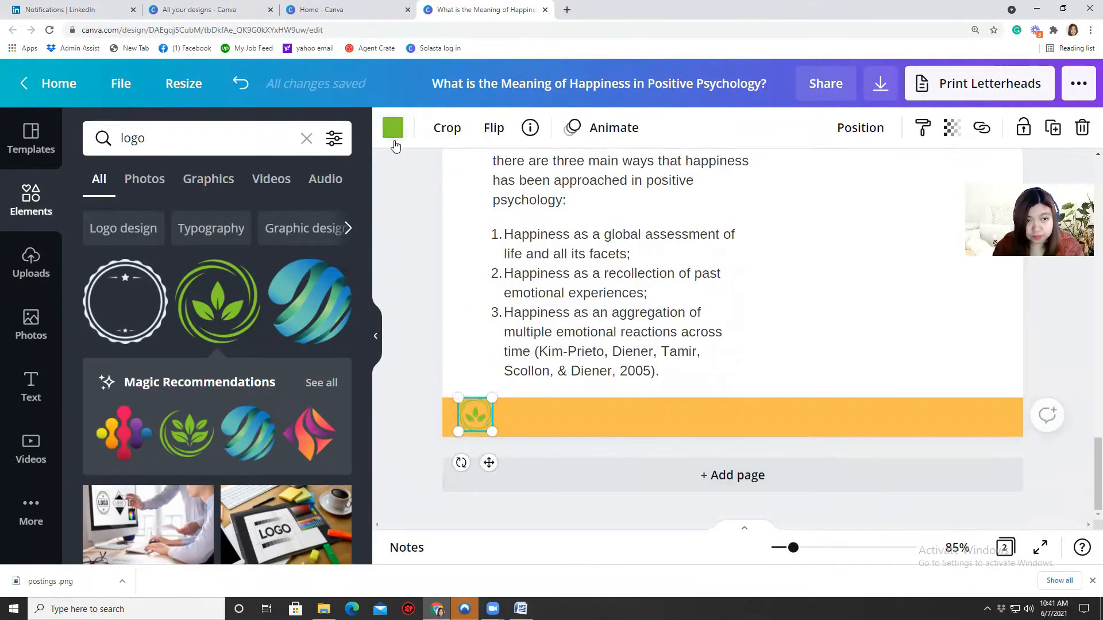
left_click(393, 129)
left_click(318, 231)
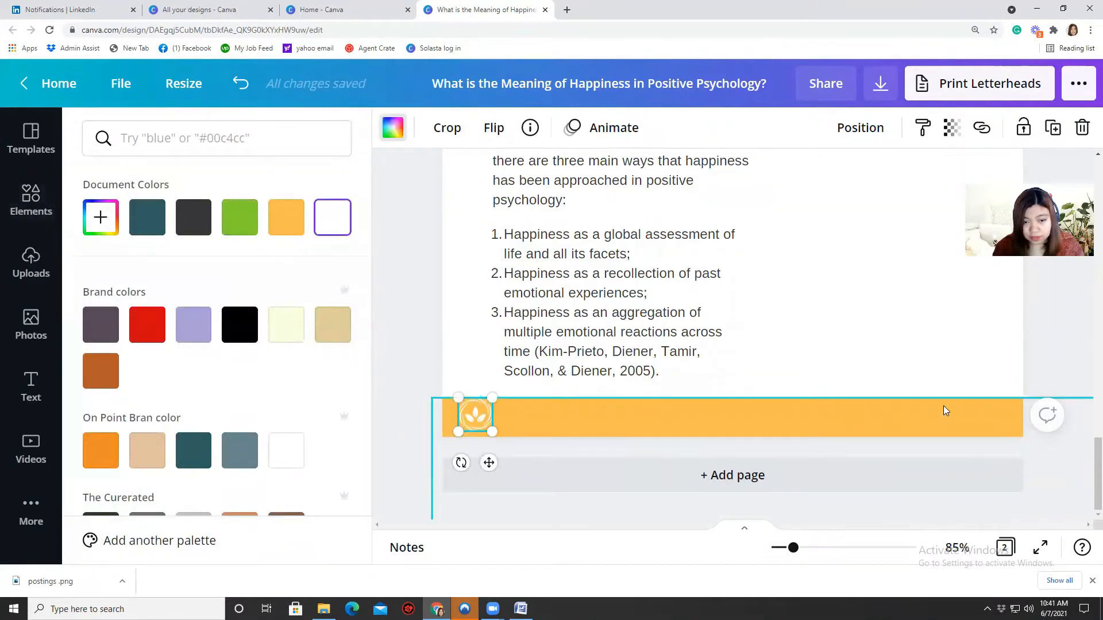
left_click(859, 286)
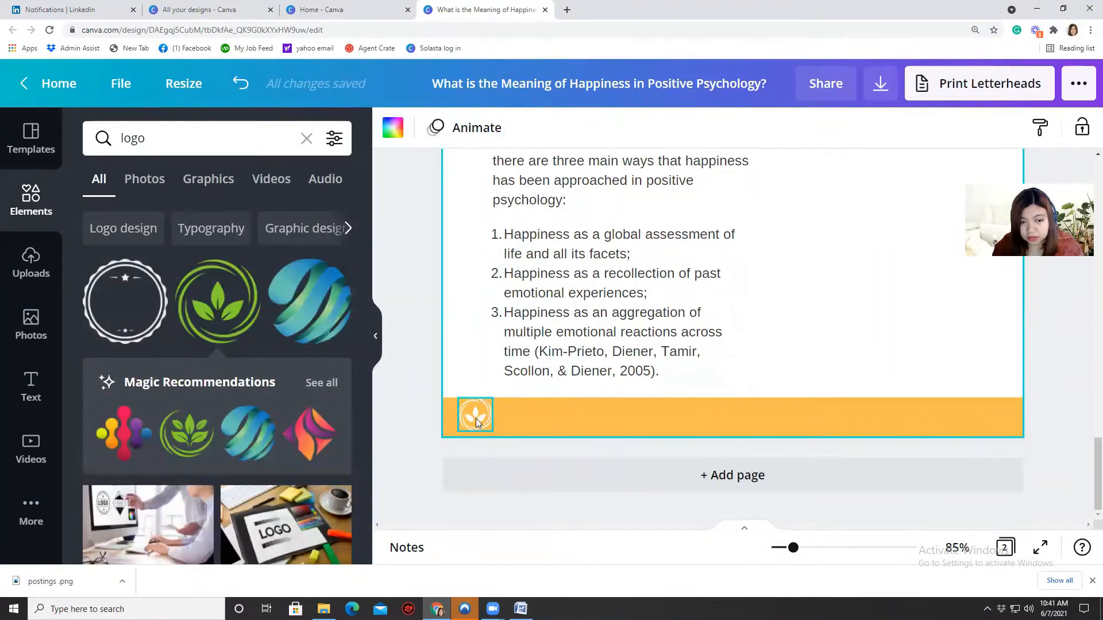
left_click(711, 313)
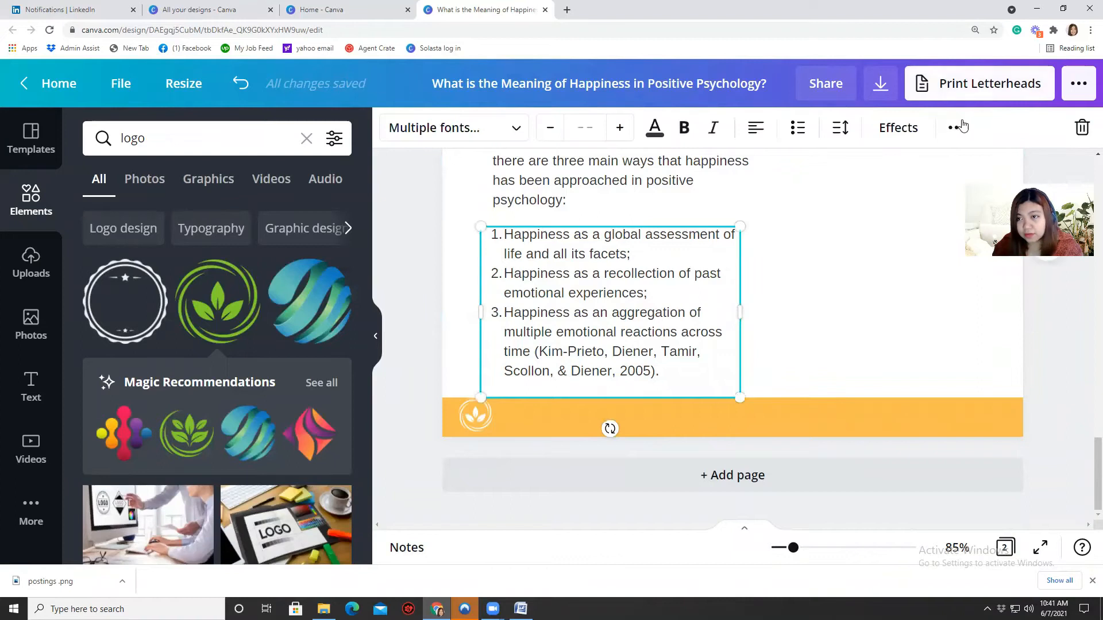
left_click(948, 170)
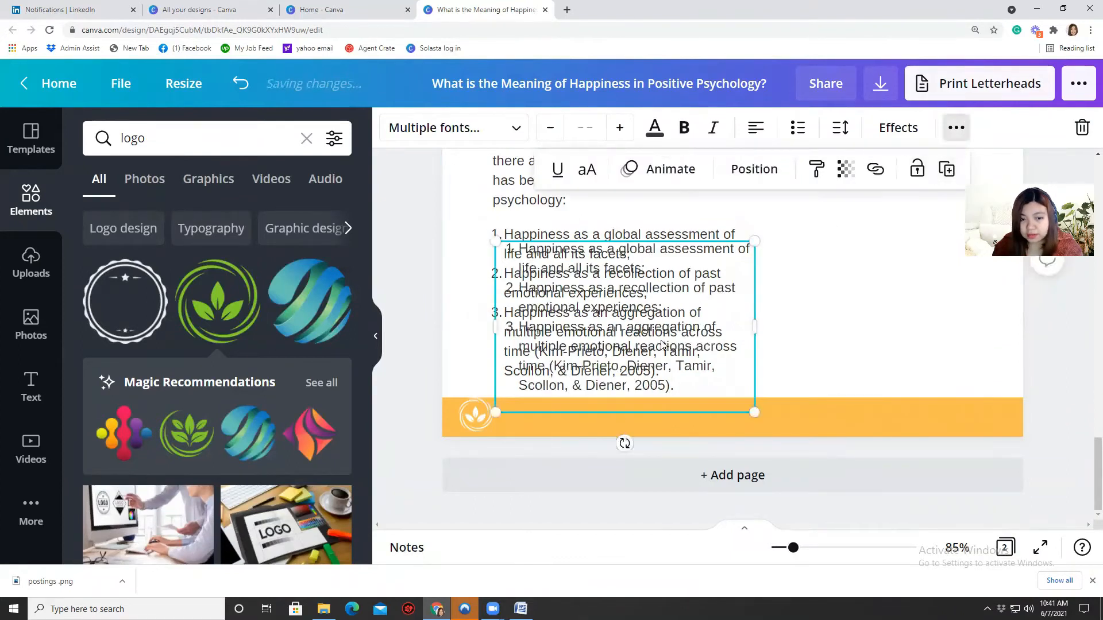
triple_click(655, 343)
key("ctrl+a")
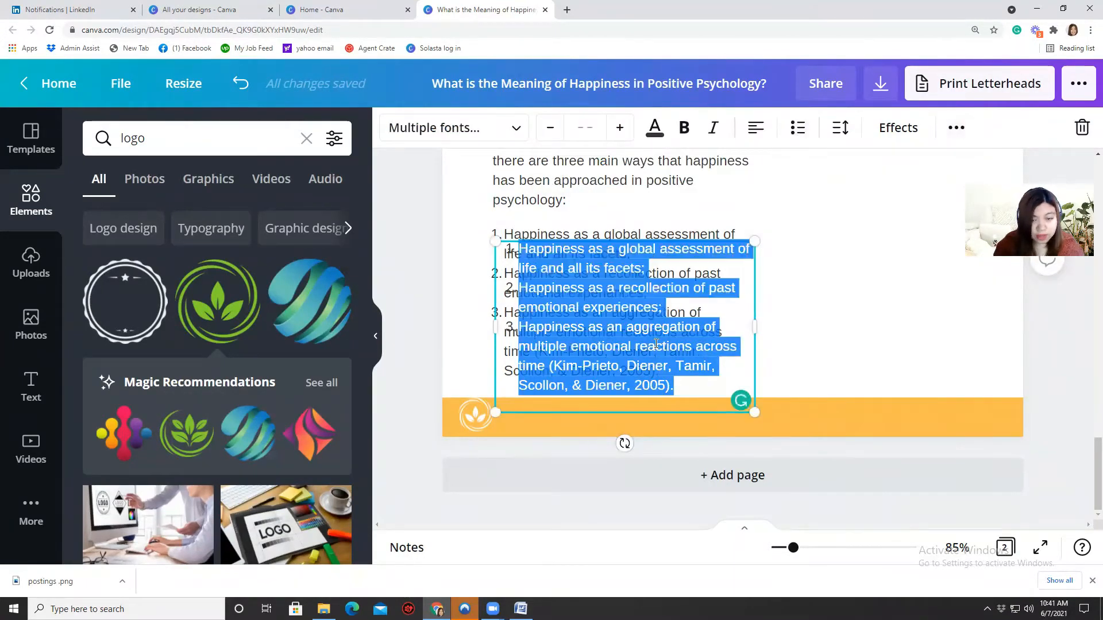
key("Delete")
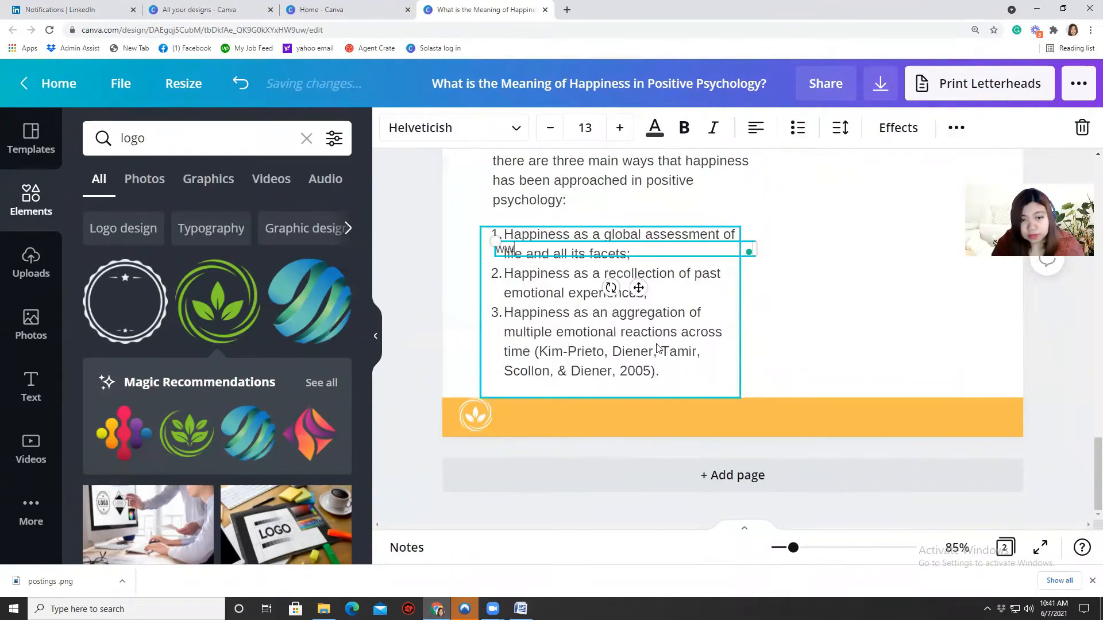
Step: Place the website text beside the leaf logo in the footer bar, narrow its box to the text, and align it vertically
left_click_drag(640, 266, 650, 402)
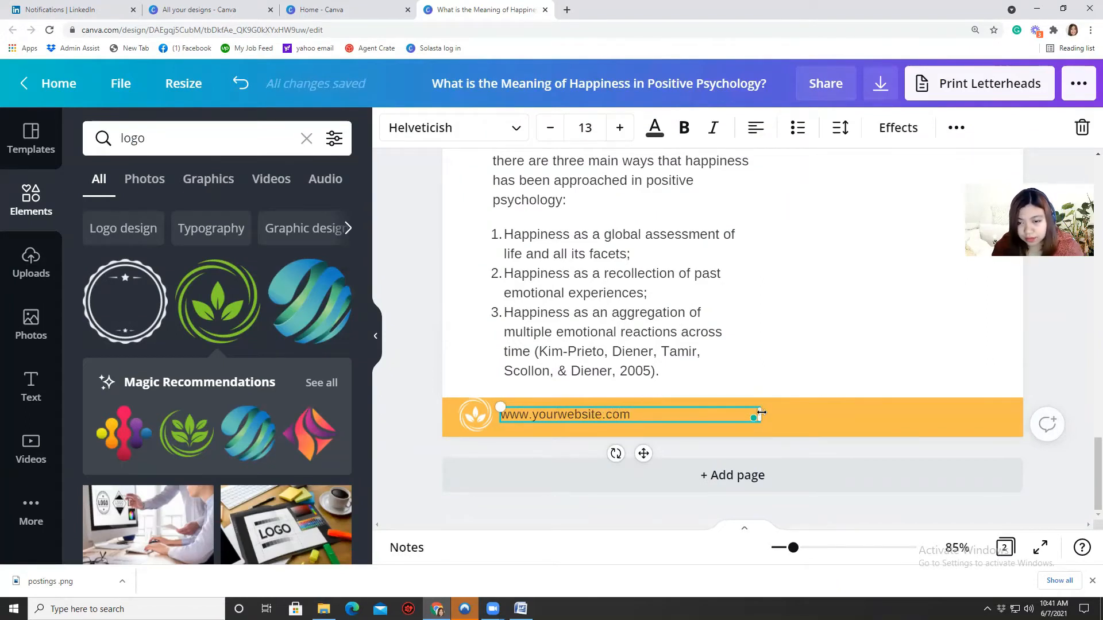
left_click_drag(758, 415, 645, 415)
left_click(751, 375)
left_click(621, 413)
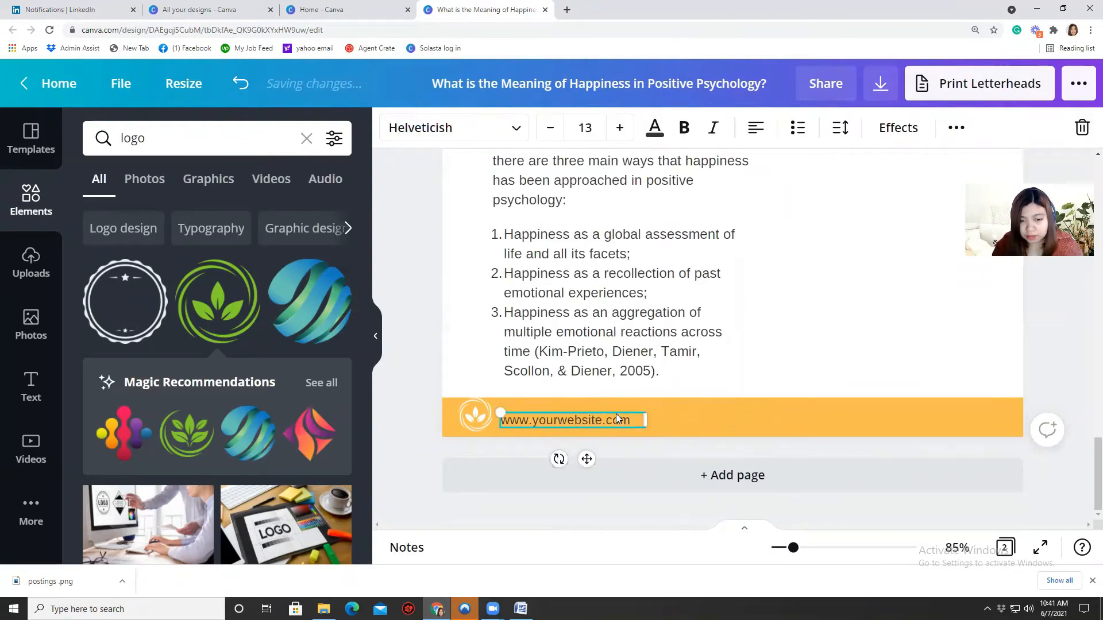
key("Up")
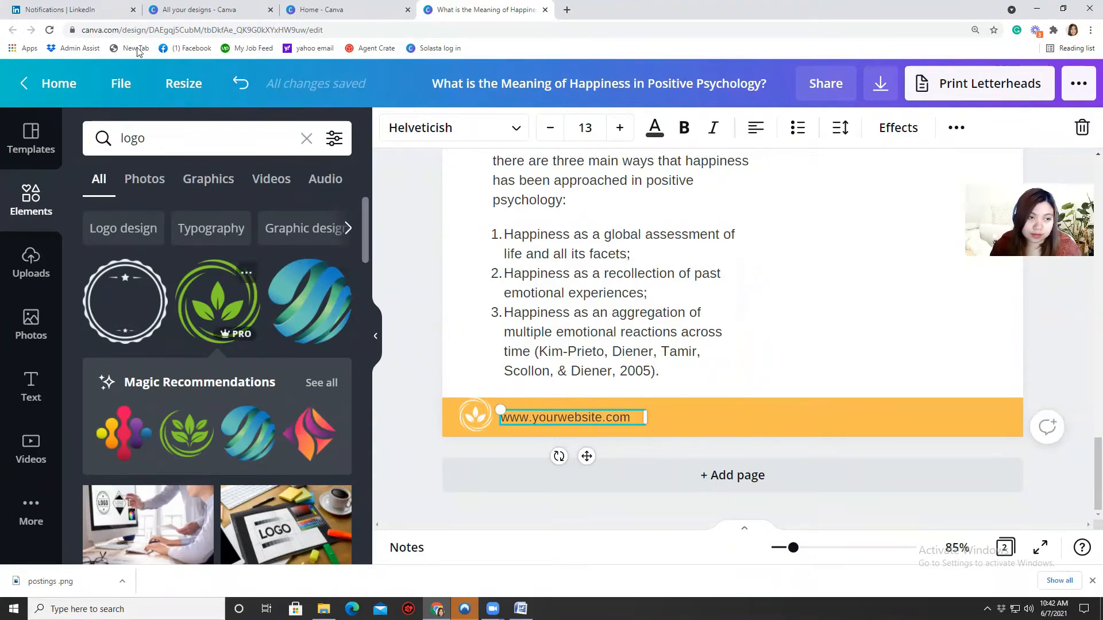
Step: Add a small circle from a "circle" element search, overlapping the footer bar's right end, and colour it dark grey
left_click(151, 138)
key("BackSpace")
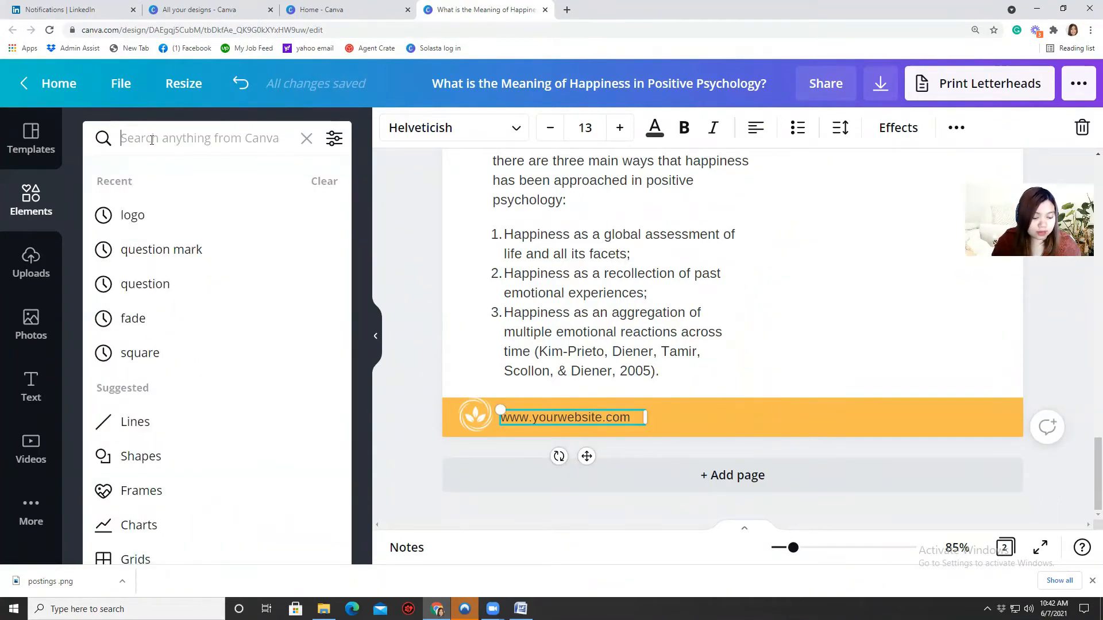
type("circle")
key("Return")
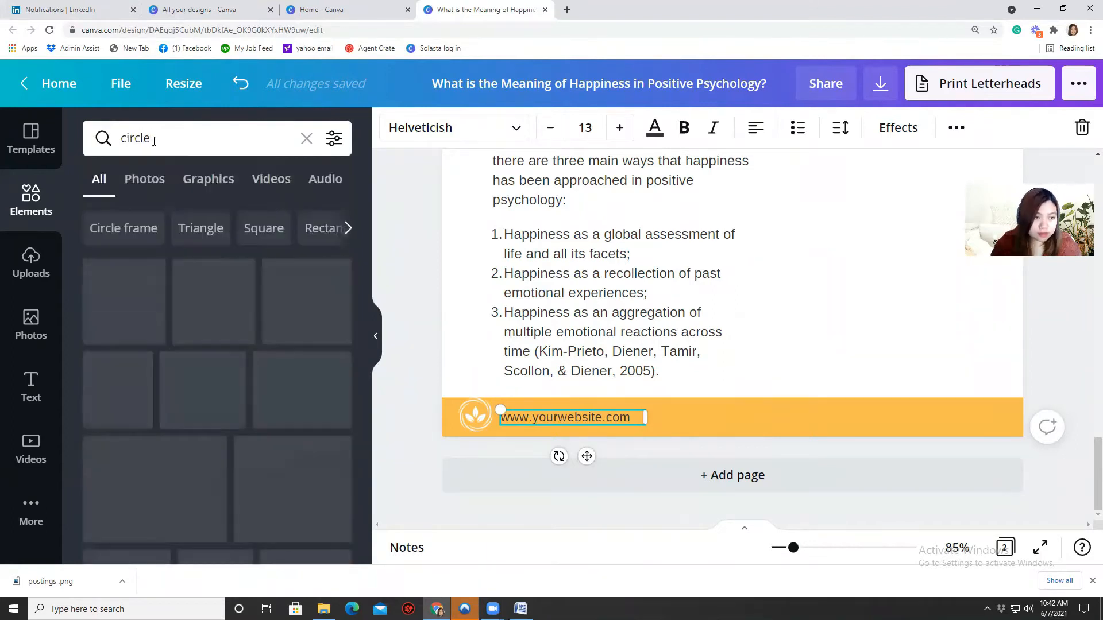
left_click(138, 295)
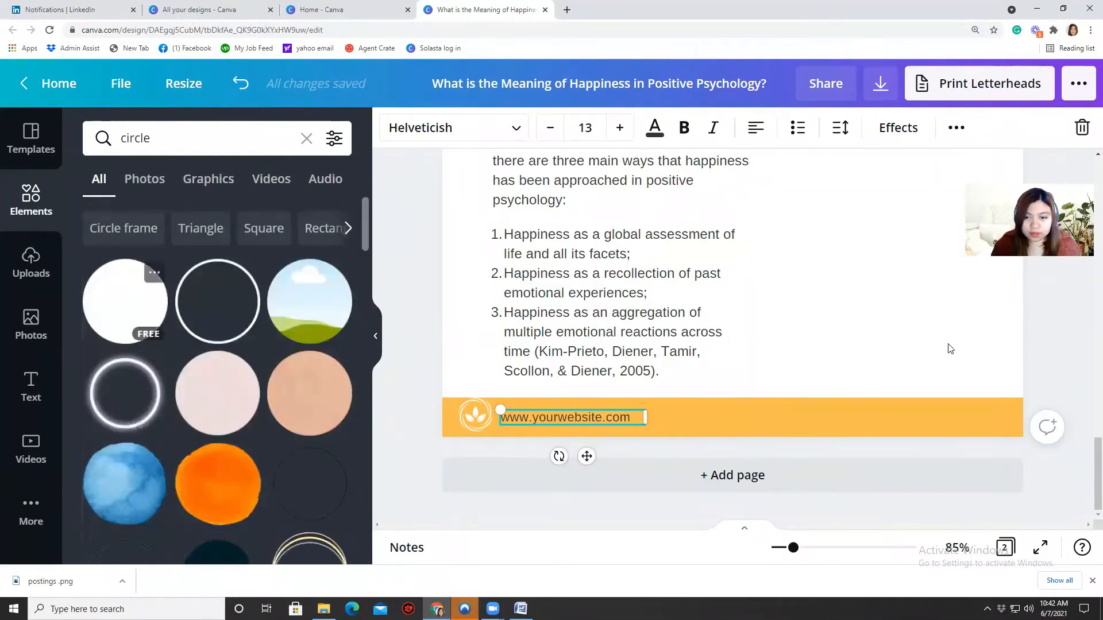
left_click_drag(787, 215, 911, 463)
left_click_drag(709, 199, 987, 450)
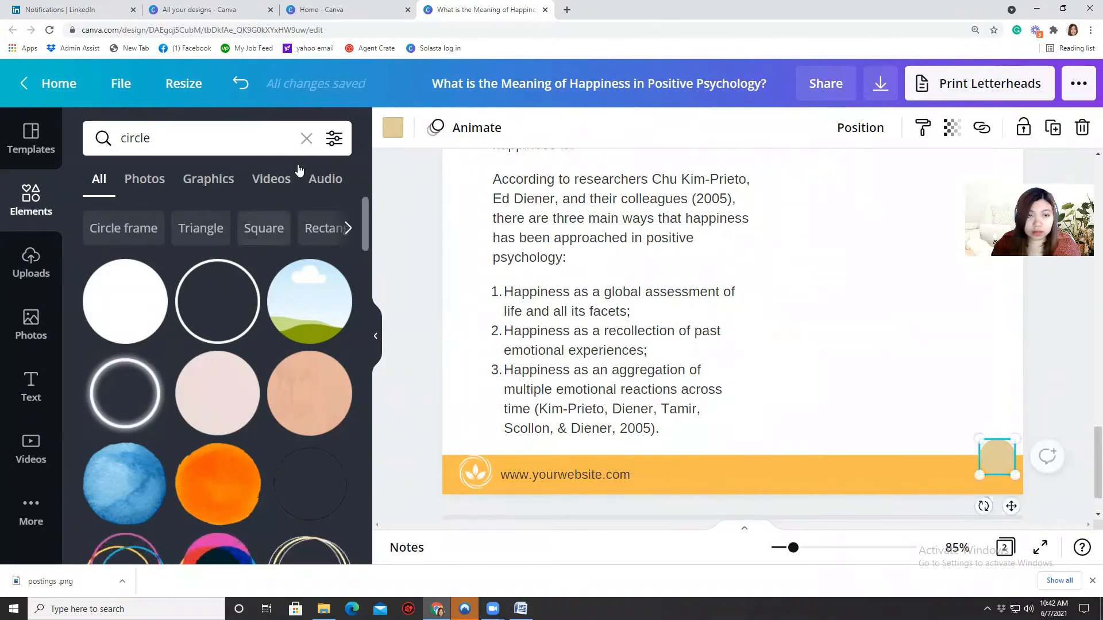
left_click(393, 128)
left_click(193, 217)
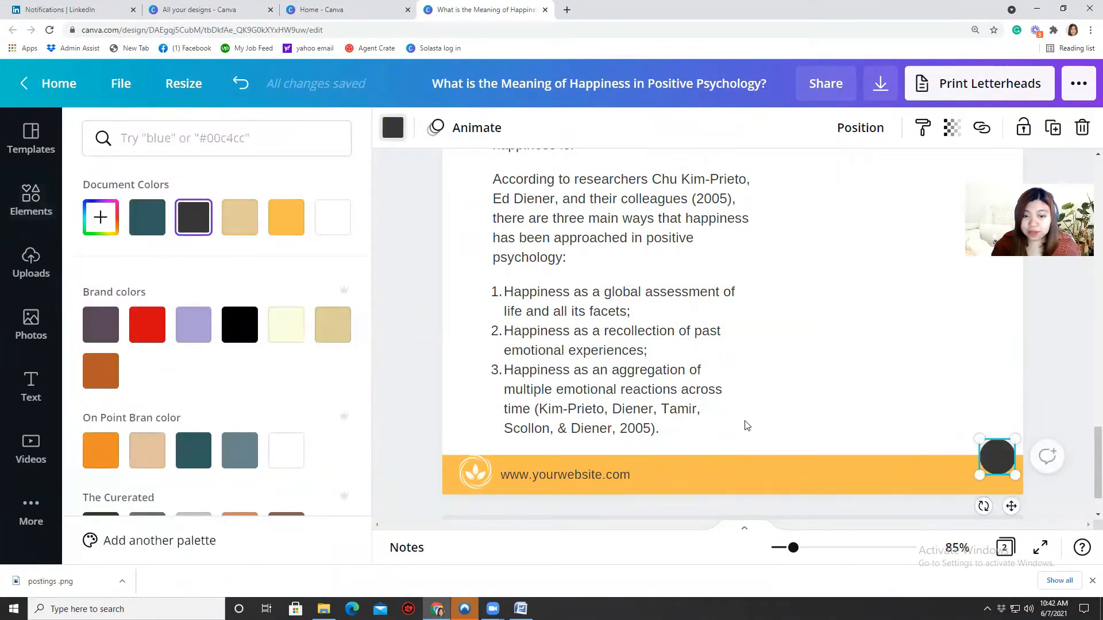
Step: Duplicate the website text box, replace the copy's text with the page number "2", and narrow its box to fit
left_click(603, 480)
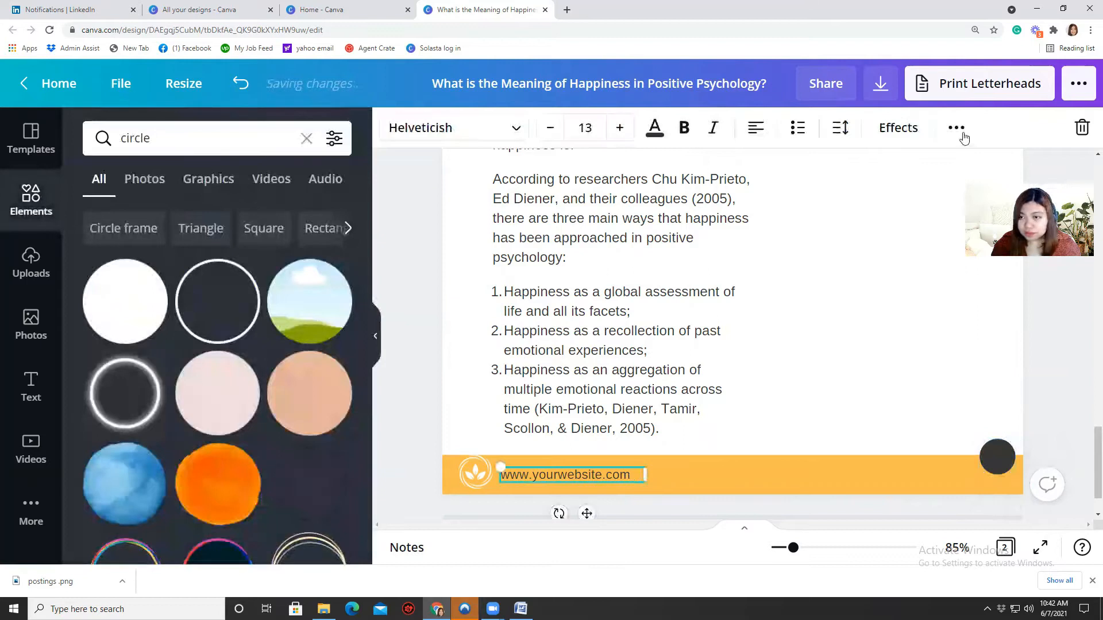
left_click(956, 127)
left_click(948, 170)
left_click(624, 495)
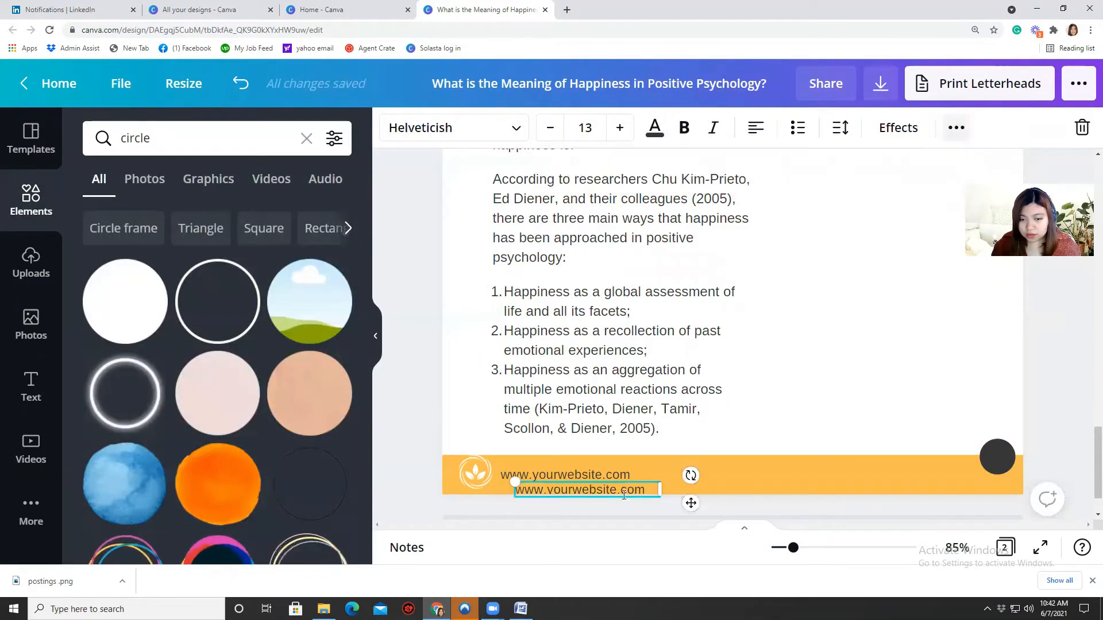
left_click(624, 495)
type("2")
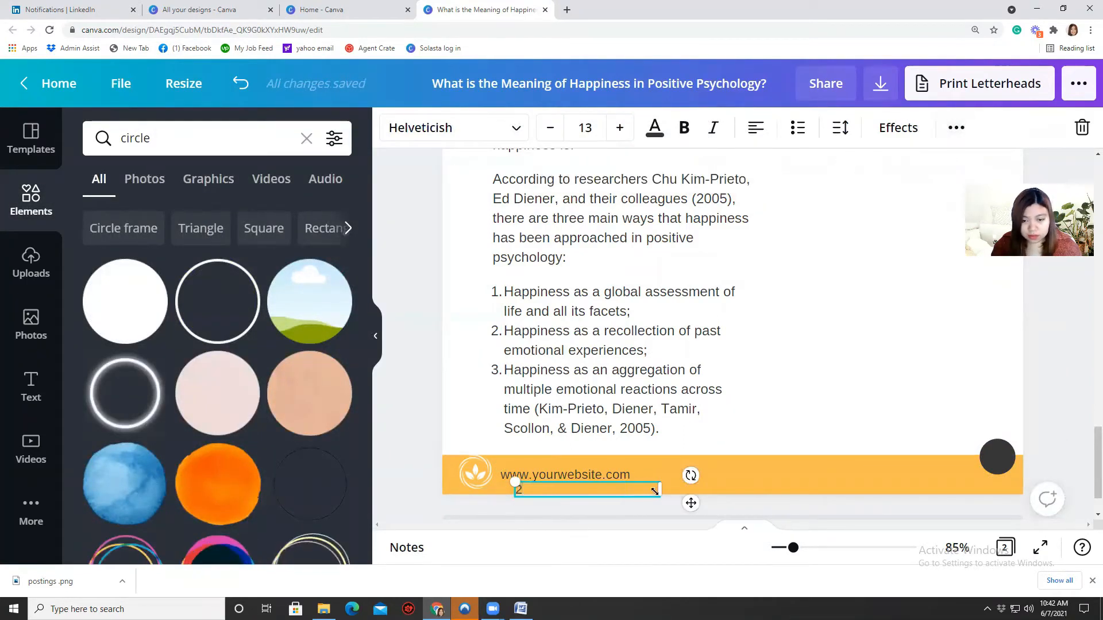
left_click_drag(657, 490, 525, 495)
left_click(730, 480)
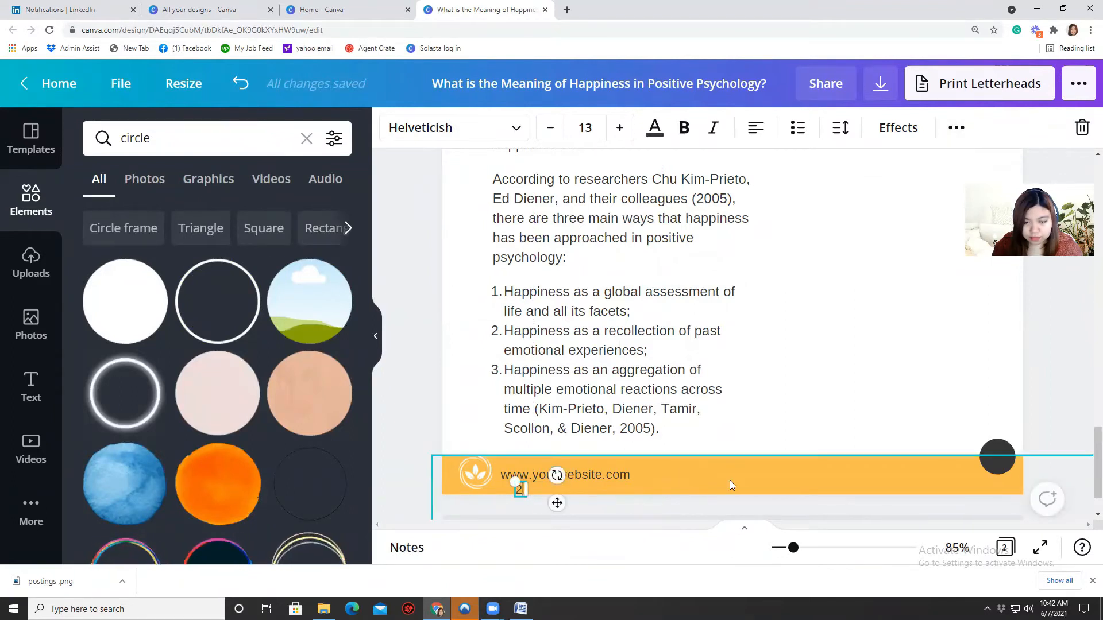
Step: Place the page number "2" on the dark grey footer circle and colour the number white
left_click_drag(518, 489, 998, 453)
left_click(1018, 466)
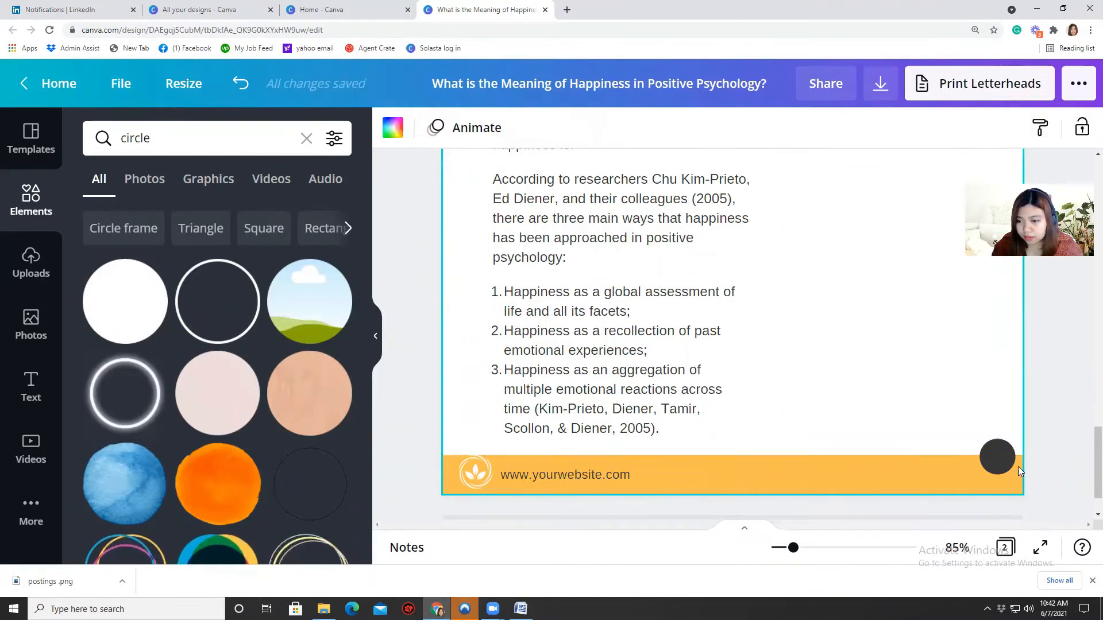
left_click(1001, 458)
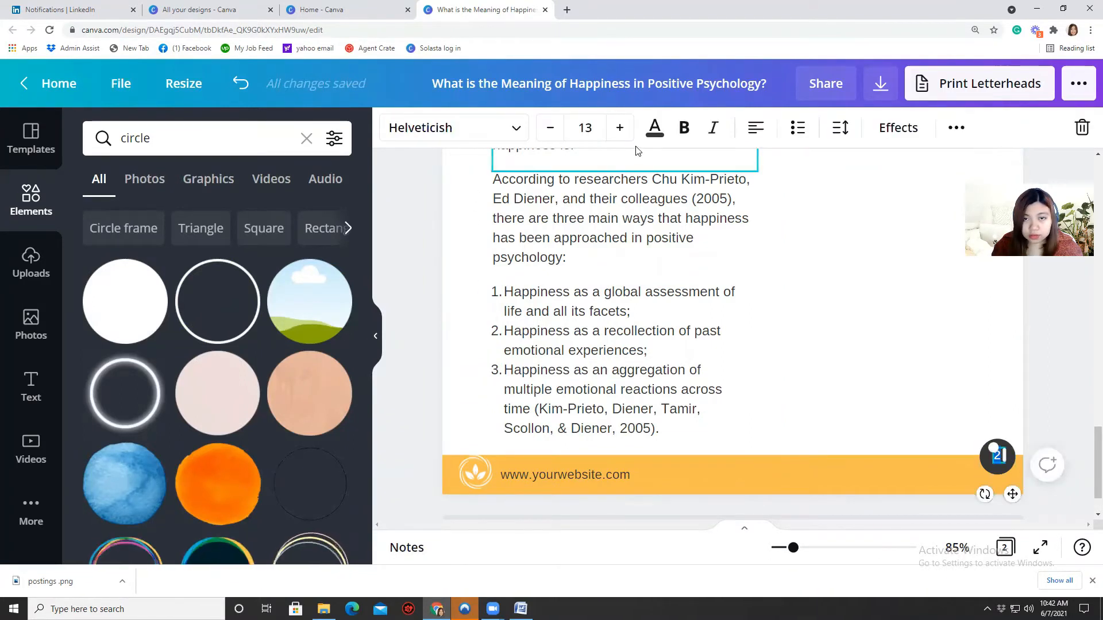
left_click(655, 128)
left_click(270, 234)
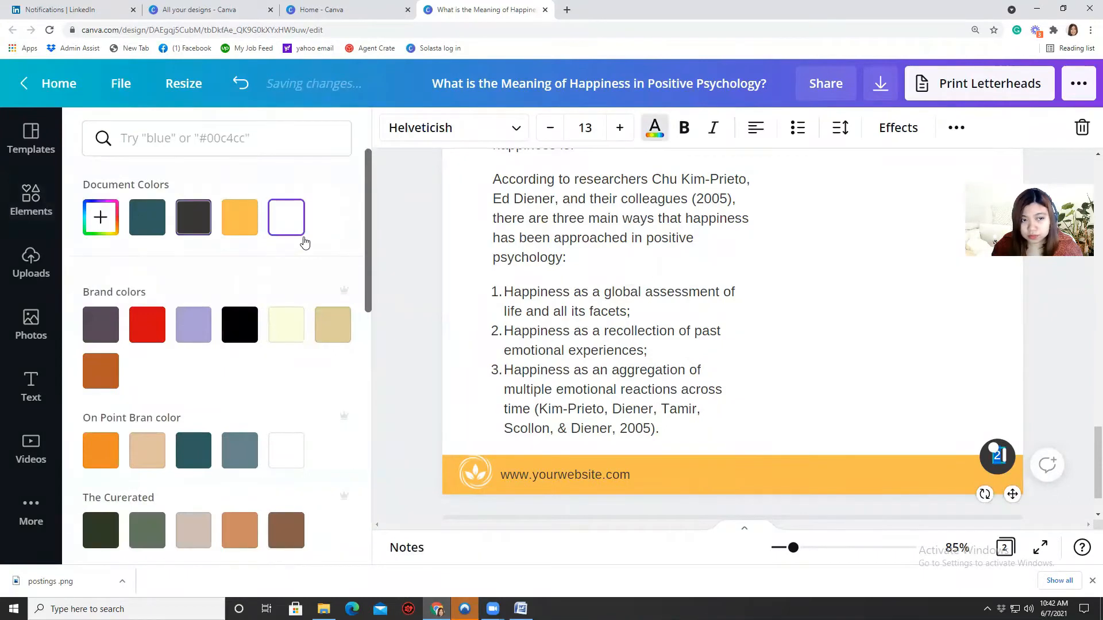
left_click(890, 404)
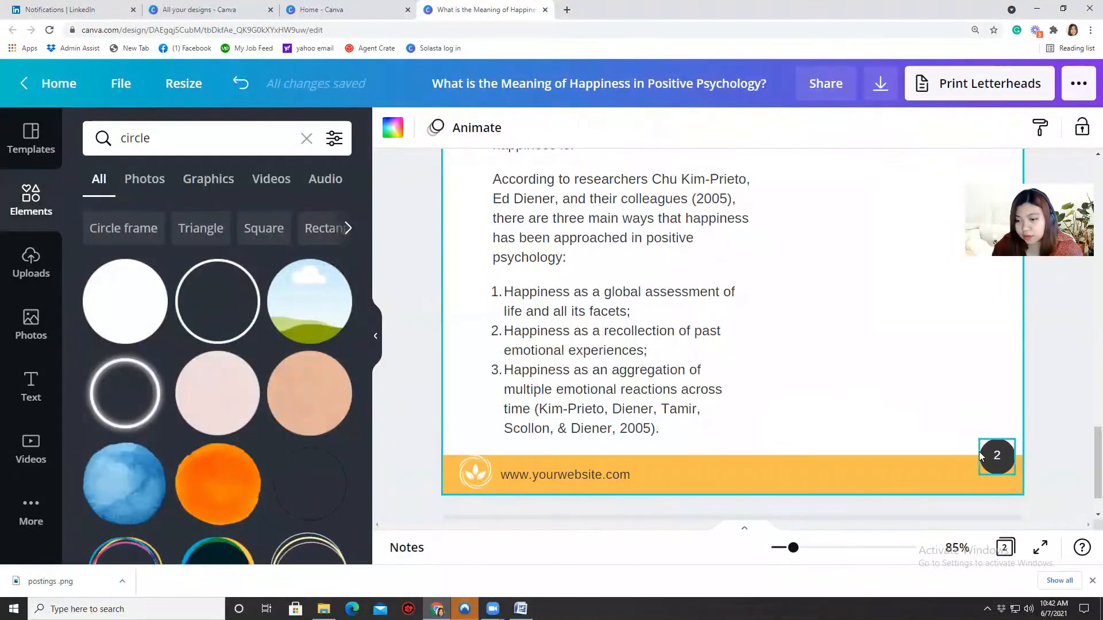
left_click(981, 454)
left_click_drag(990, 464, 987, 470)
left_click(1042, 372)
left_click(996, 459)
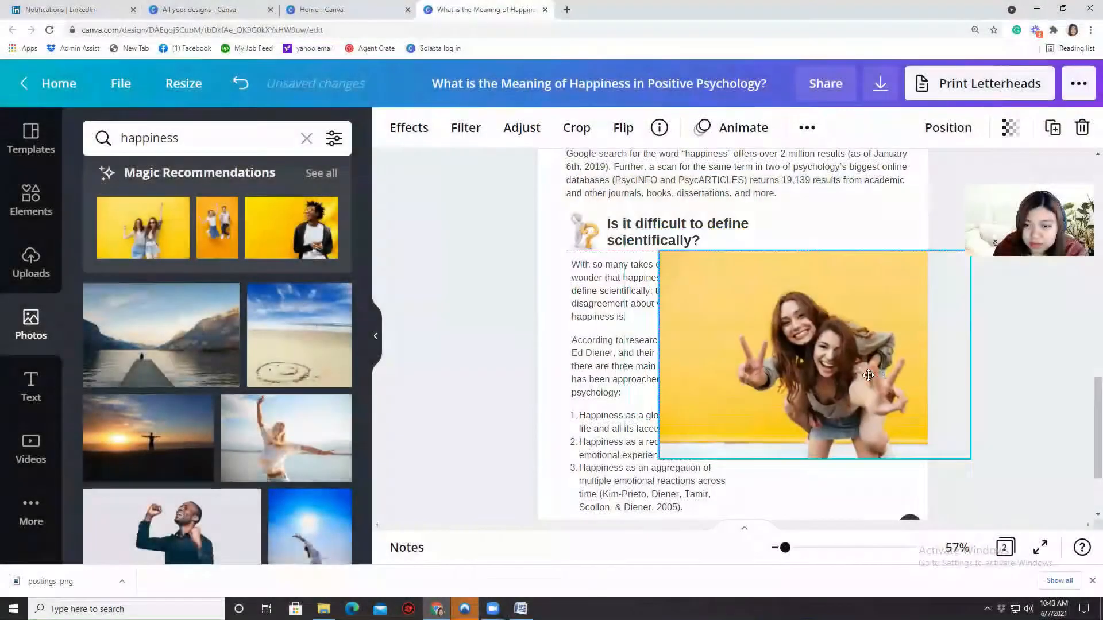
Step: Crop the sides of the two women's photo to fit between the text and page edge, and rest it on the footer bar
scroll(724, 326, "down", 2)
left_click_drag(658, 239, 737, 239)
left_click_drag(858, 275, 867, 340)
left_click_drag(975, 307, 929, 308)
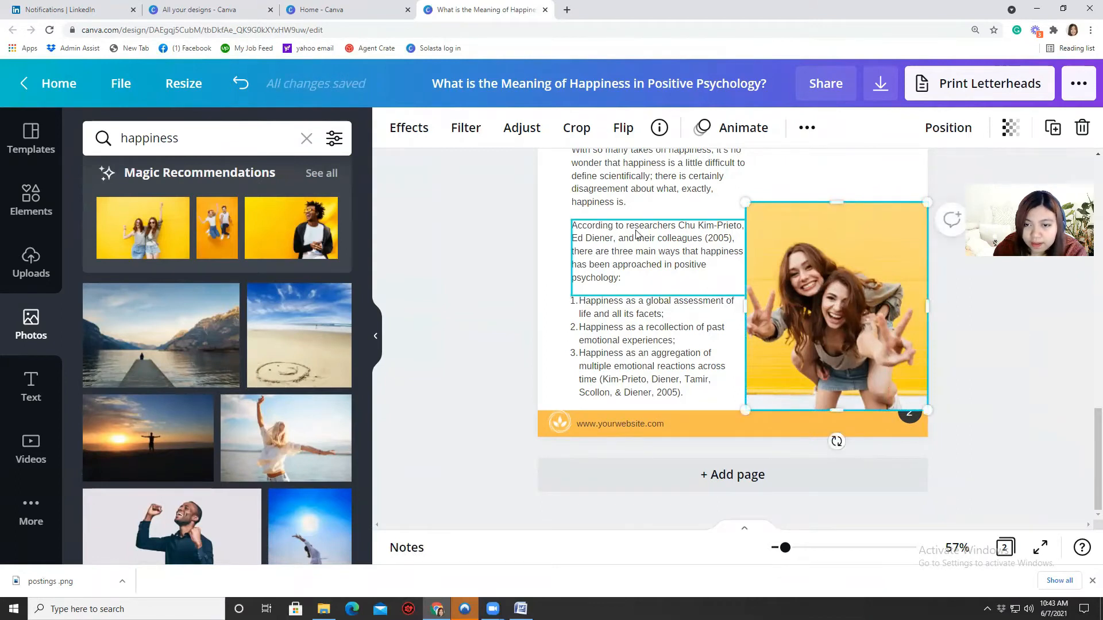
Step: Remove the yellow background from the photo of the two women with Background Remover
scroll(850, 319, "up", 2)
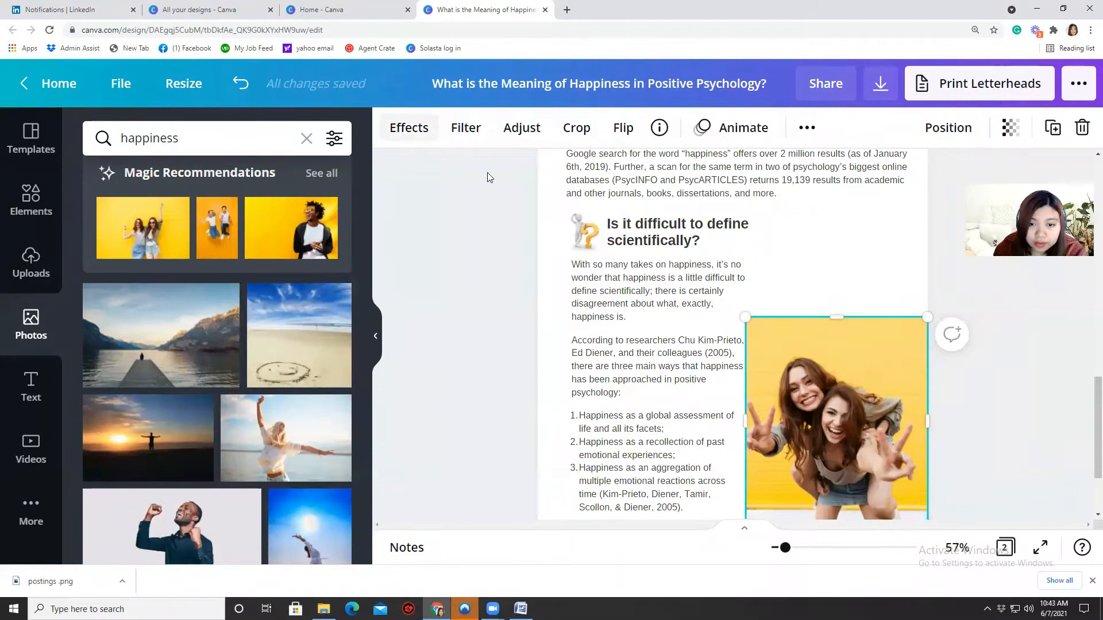
left_click(394, 132)
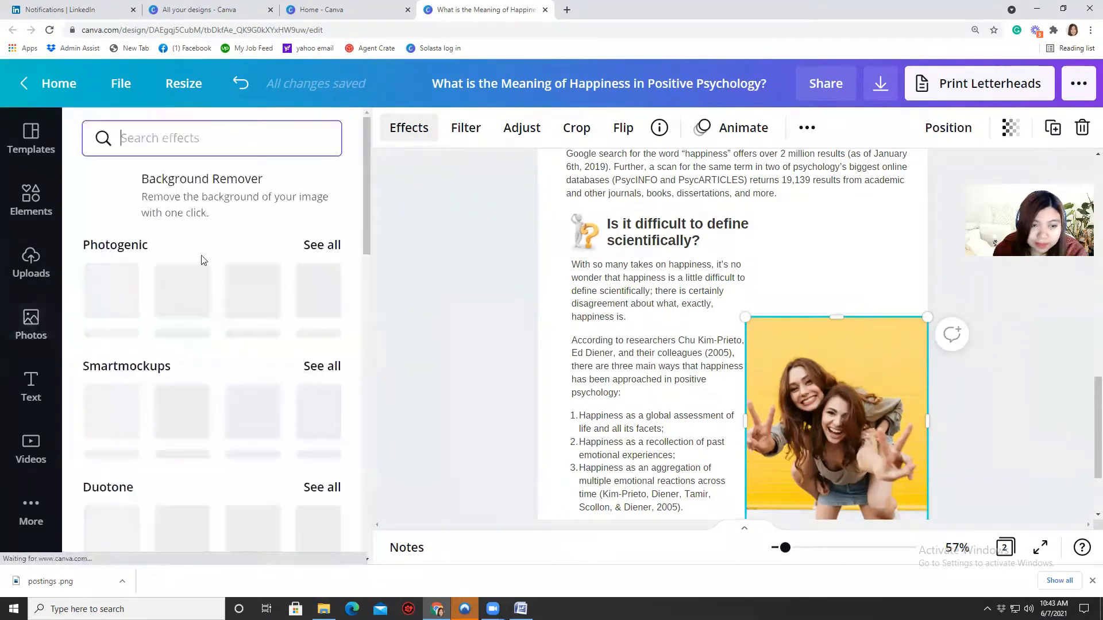
left_click(221, 188)
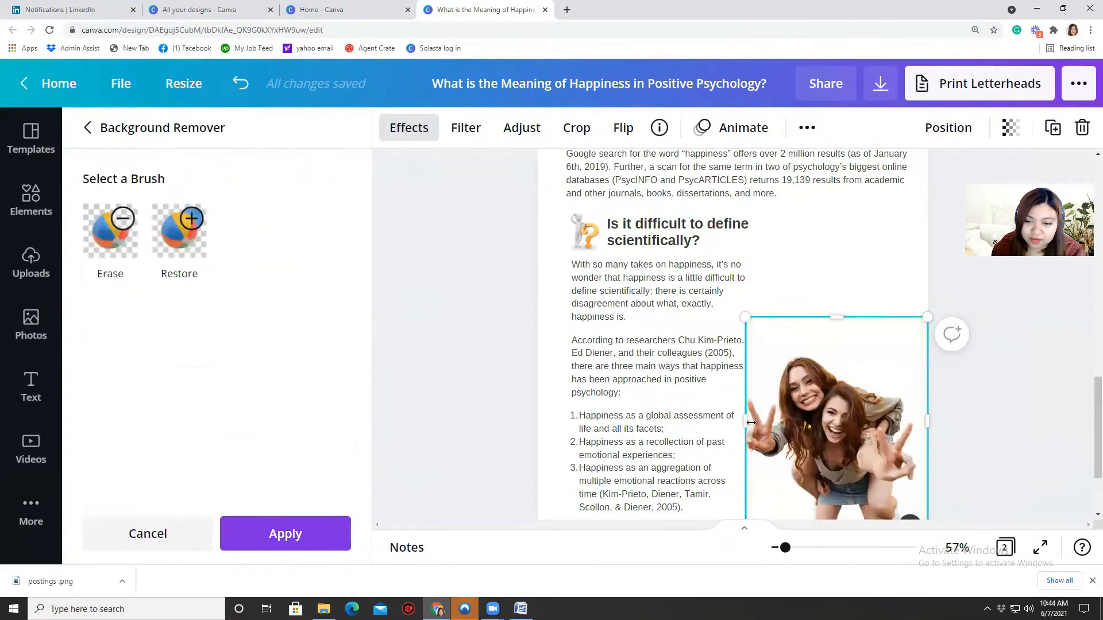
Step: Widen and enlarge the cut-out photo, and shift it so it stands on the footer bar beside the numbered list
left_click_drag(750, 422, 744, 422)
scroll(852, 367, "down", 2)
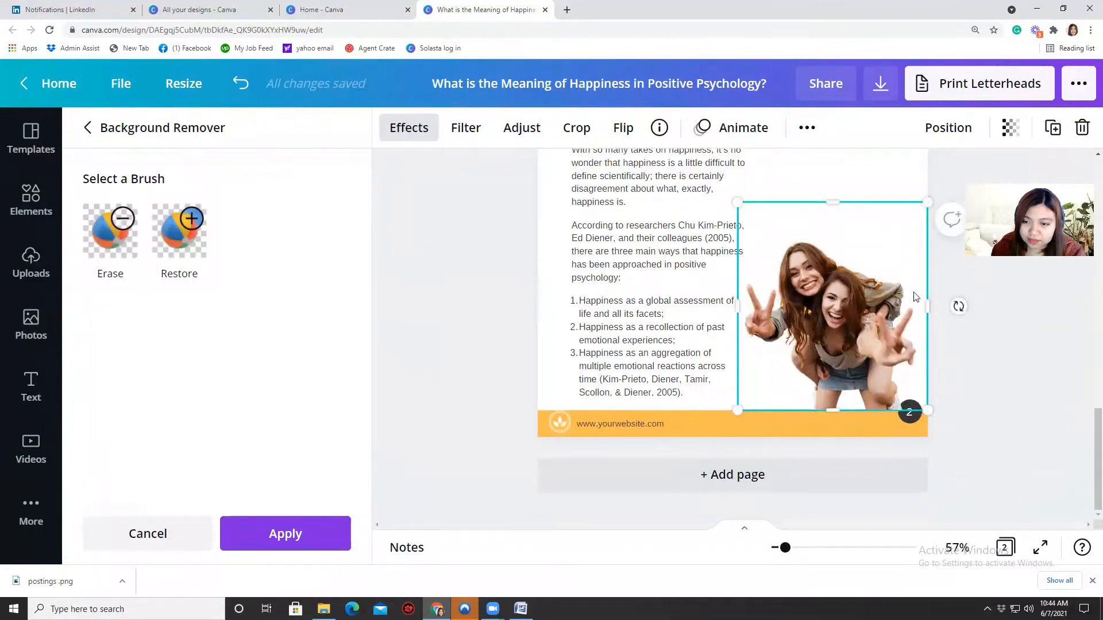
left_click_drag(936, 198, 961, 185)
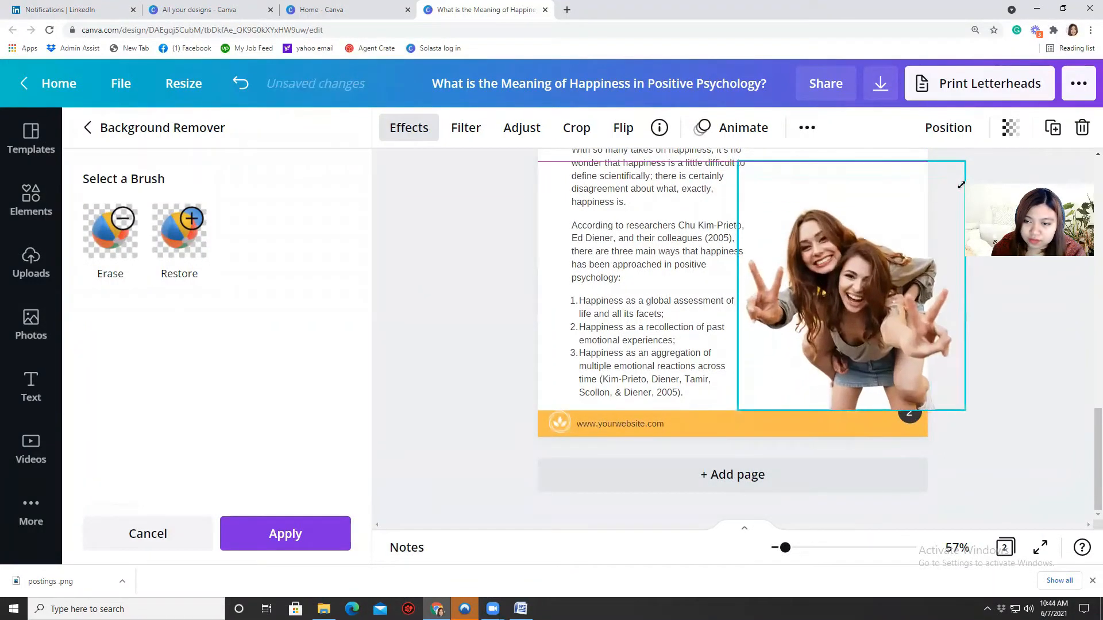
left_click_drag(877, 332, 834, 367)
left_click(1000, 442)
Step: Send the cut-out photo to the back, behind the text and the page number circle
left_click(947, 127)
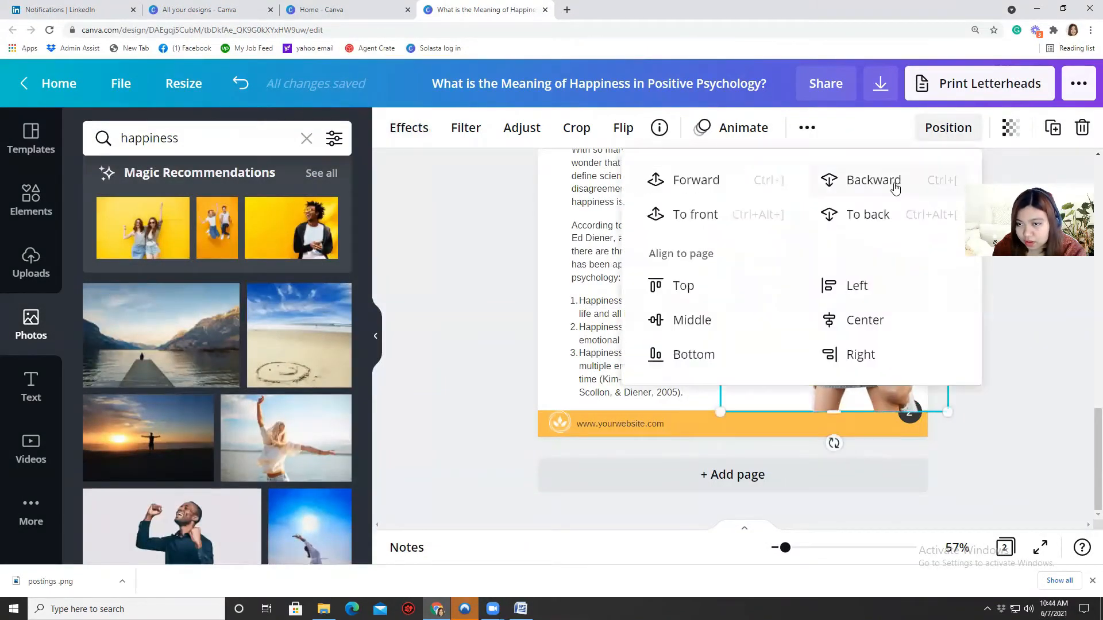
left_click(885, 215)
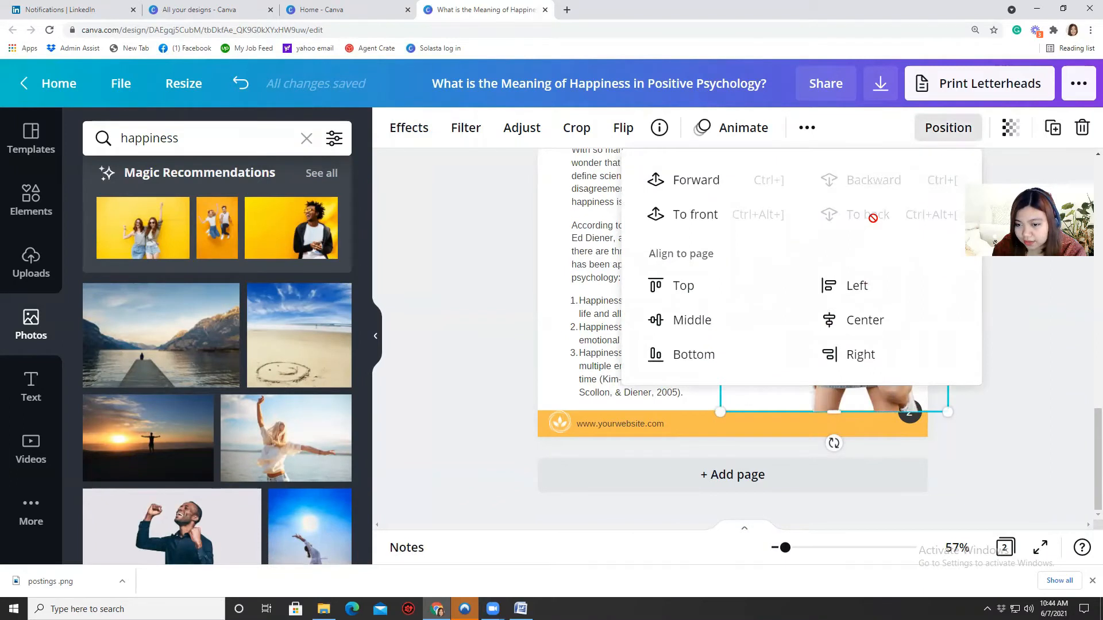
left_click(1038, 369)
left_click(1038, 369)
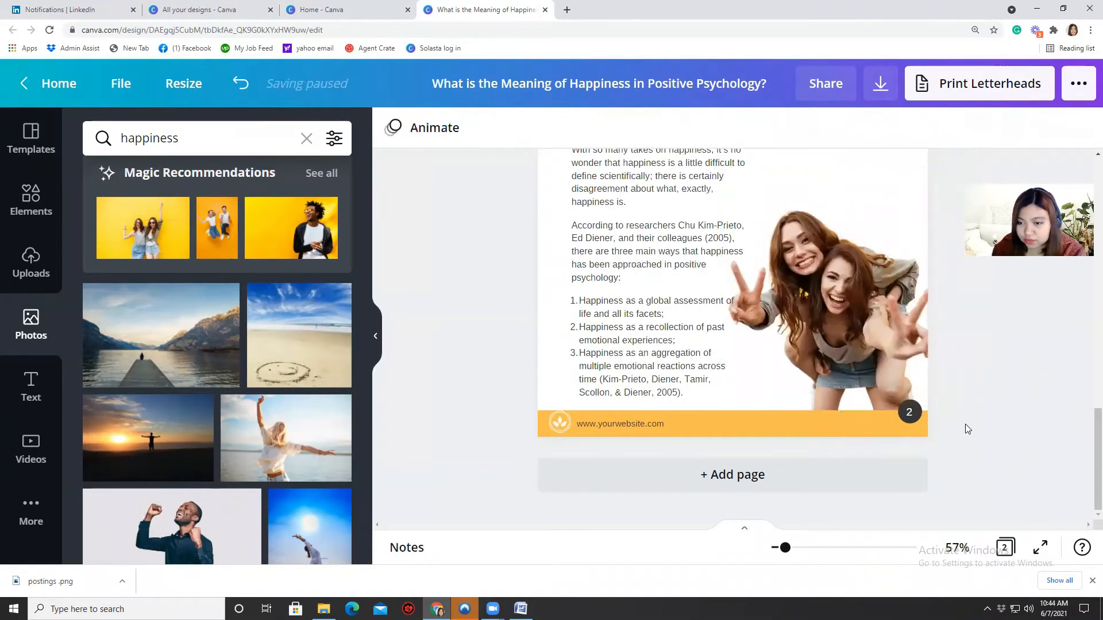
Step: Widen the "With so many takes on happiness" paragraph to span nearly the full text width above the photo
scroll(959, 424, "up", 2)
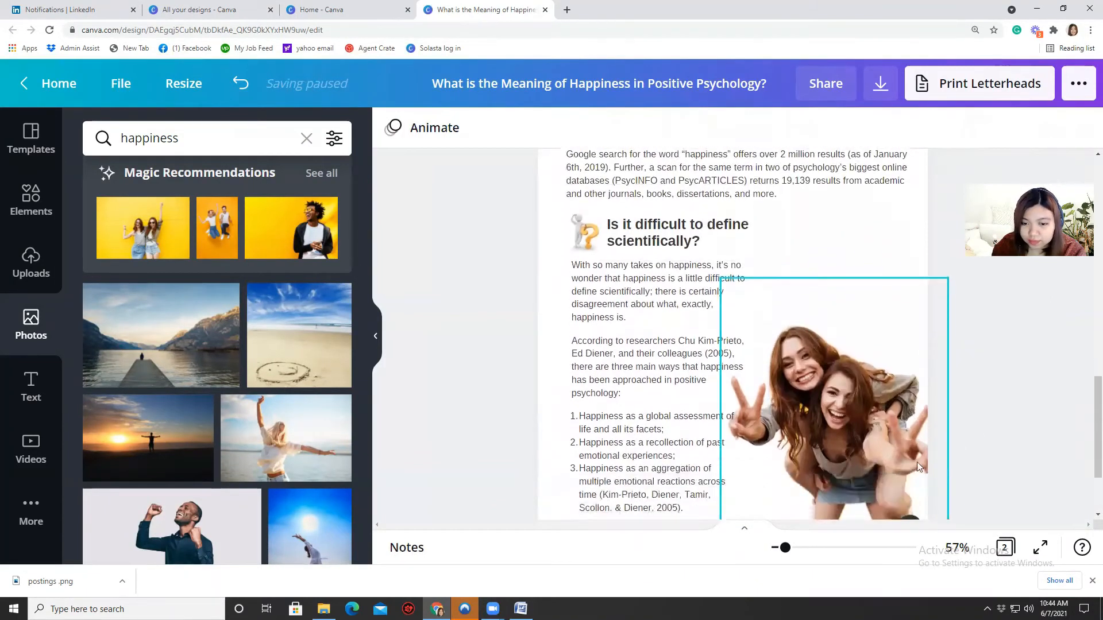
left_click(695, 309)
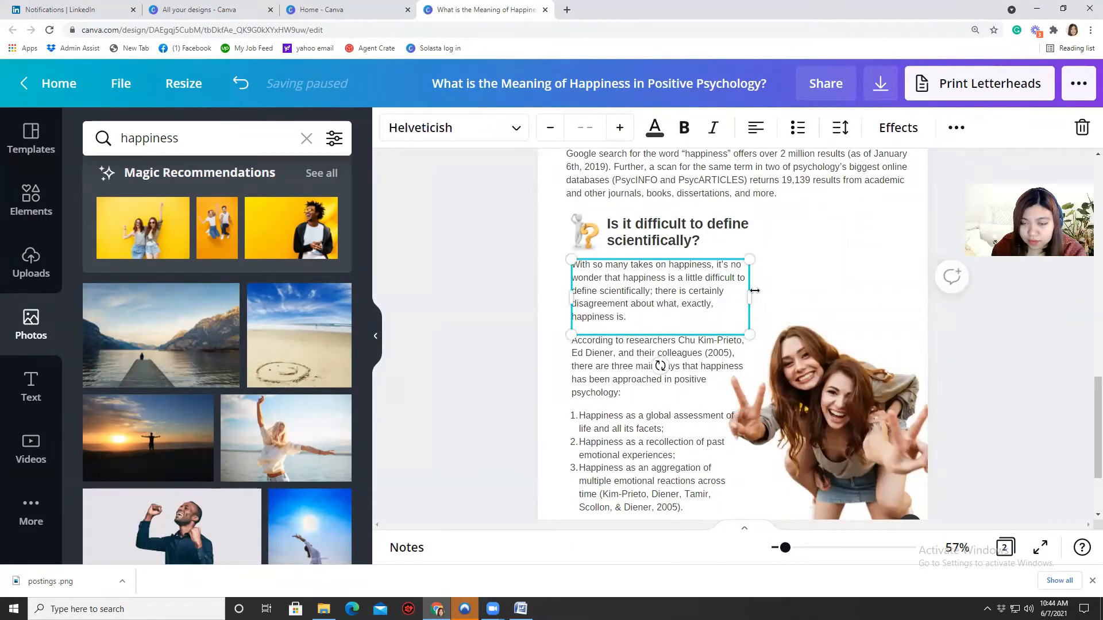
scroll(761, 305, "down", 1)
left_click(1036, 372)
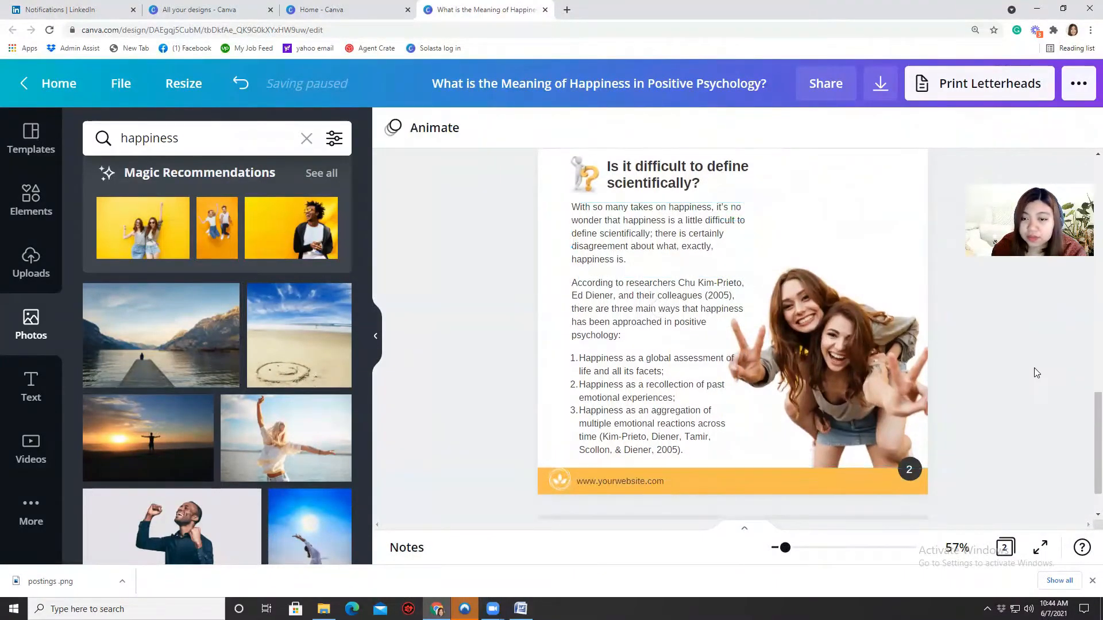
scroll(1033, 367, "up", 1)
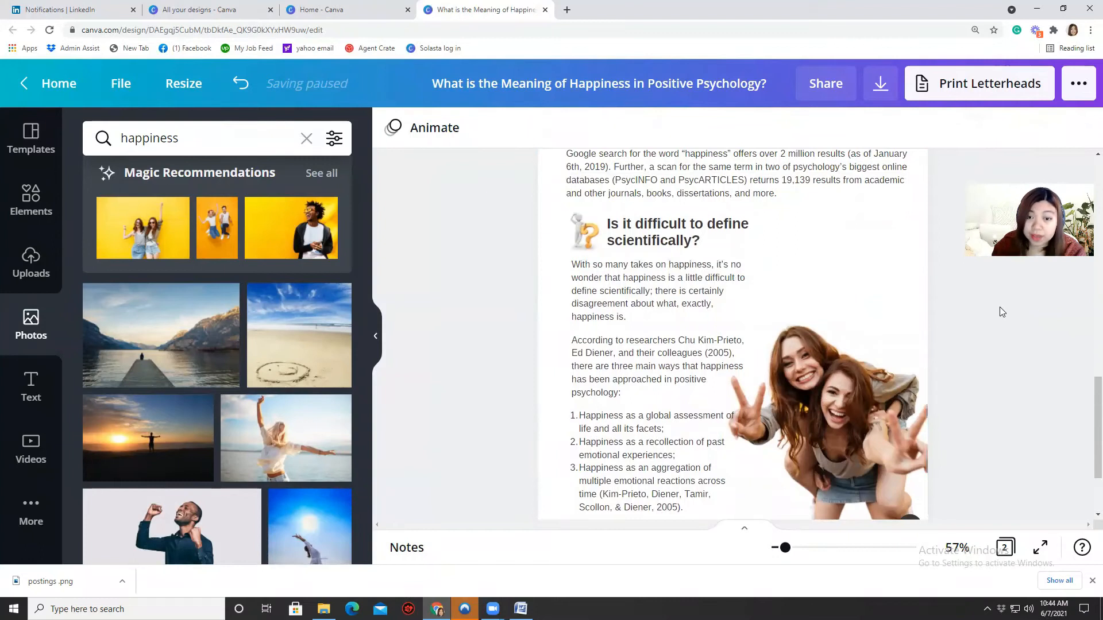
left_click(670, 303)
left_click_drag(753, 297, 917, 299)
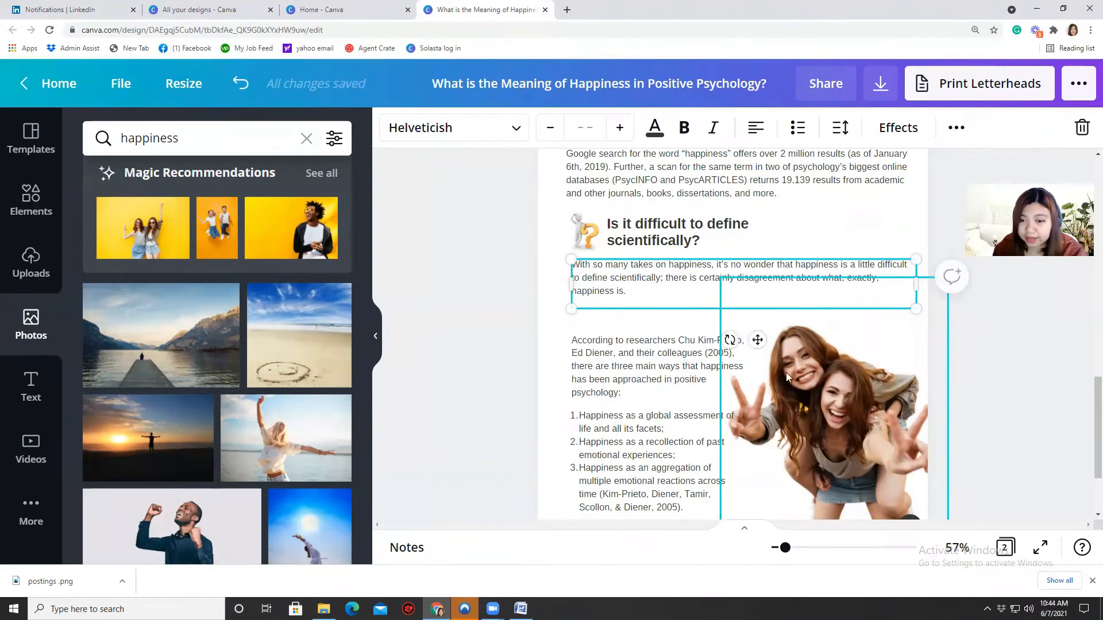
Step: Move the "According to researchers" paragraph up under the widened one, and narrow the numbered list to clear the photo
left_click_drag(630, 370, 630, 319)
scroll(629, 344, "down", 2)
left_click_drag(740, 323, 733, 326)
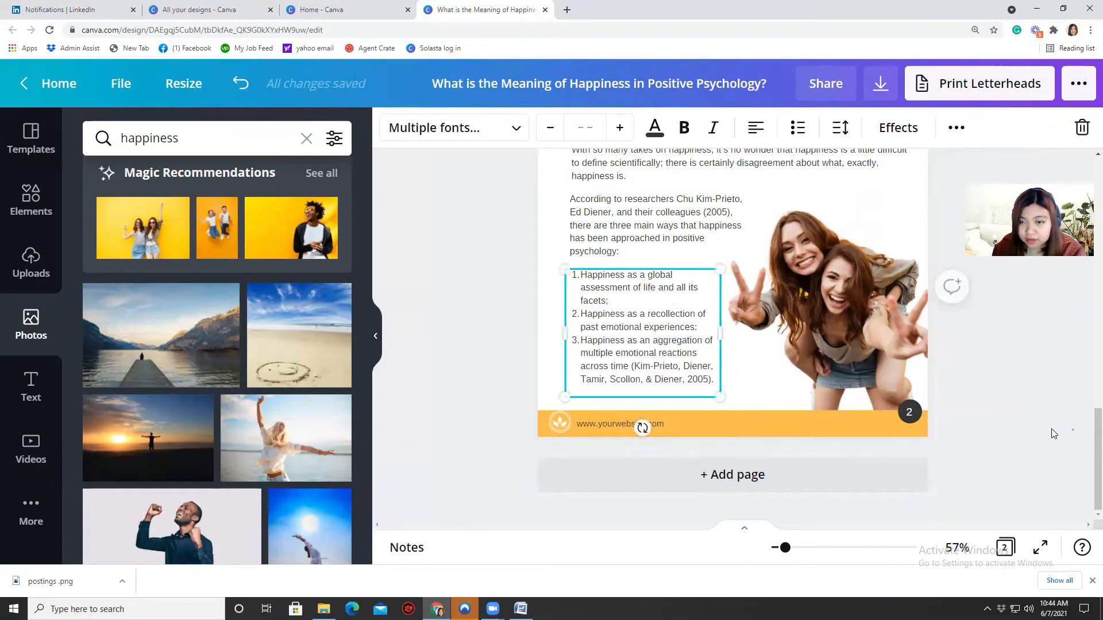
Step: Enlarge the cut-out photo of the two women to about 13.8 by 15.1, keeping it on the footer bar
scroll(640, 425, "up", 1)
left_click(922, 261)
left_click_drag(945, 217, 960, 211)
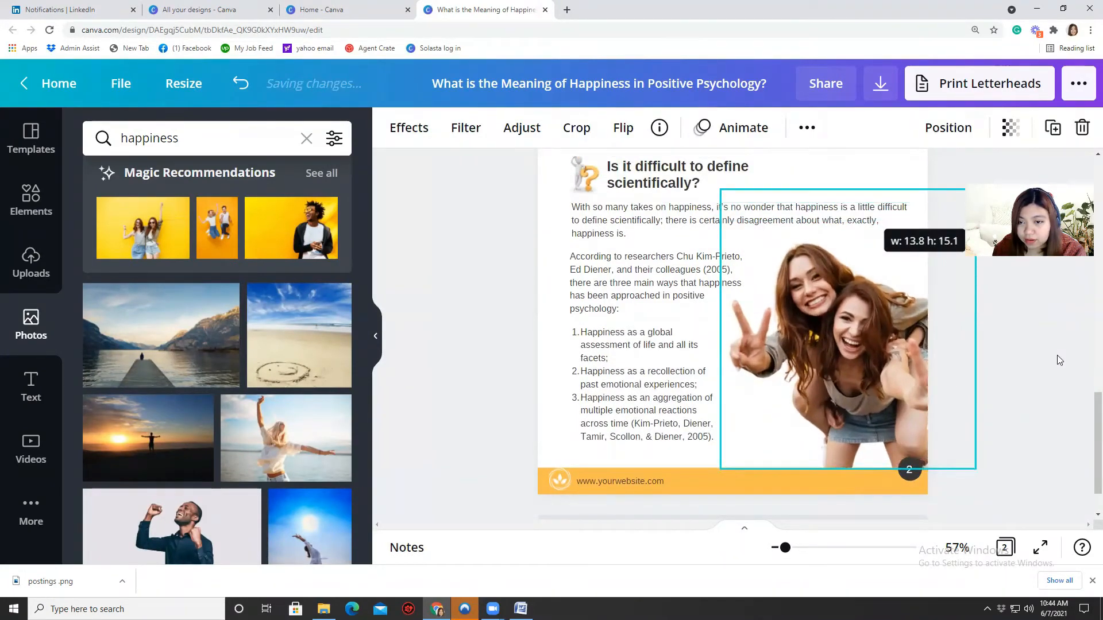
Step: Add a blank page after page 2
scroll(1059, 360, "up", 2)
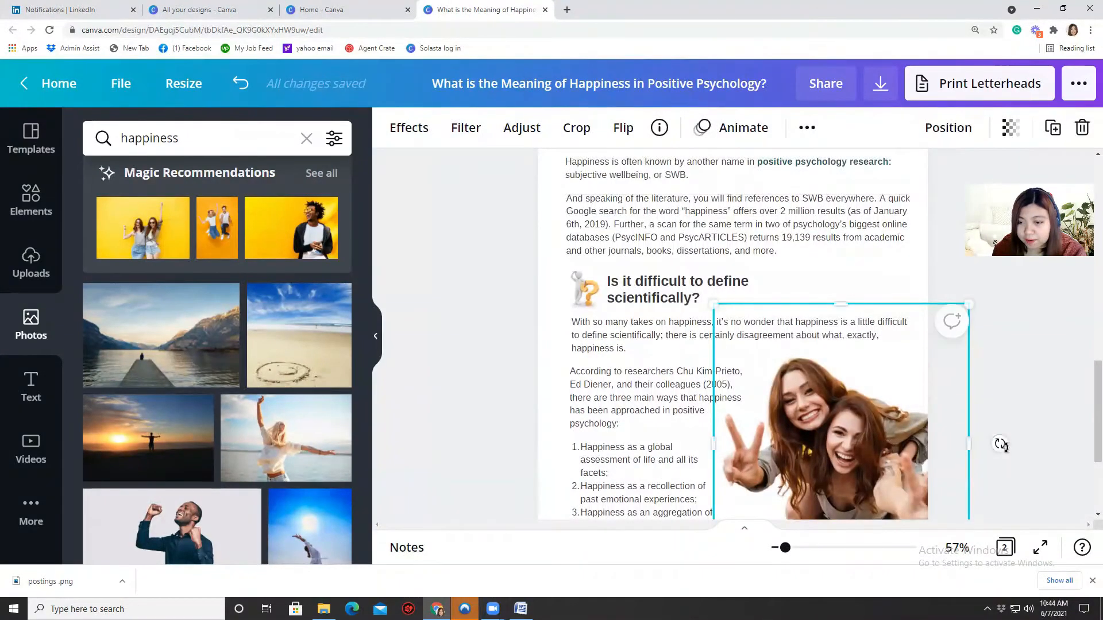
scroll(1002, 446, "down", 3)
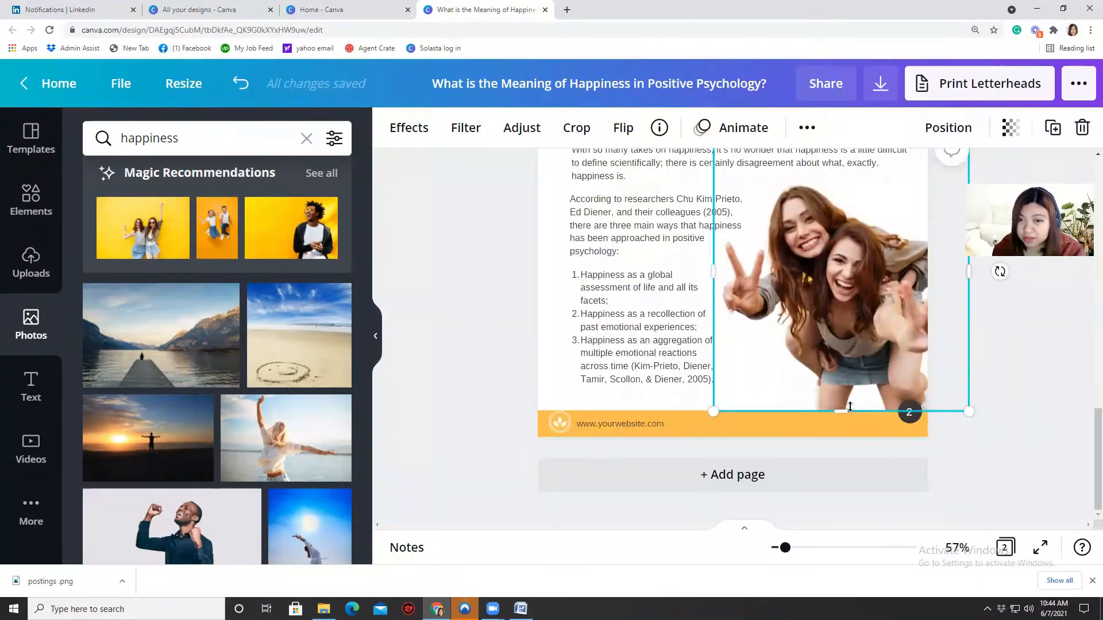
scroll(850, 406, "up", 3)
scroll(851, 412, "down", 3)
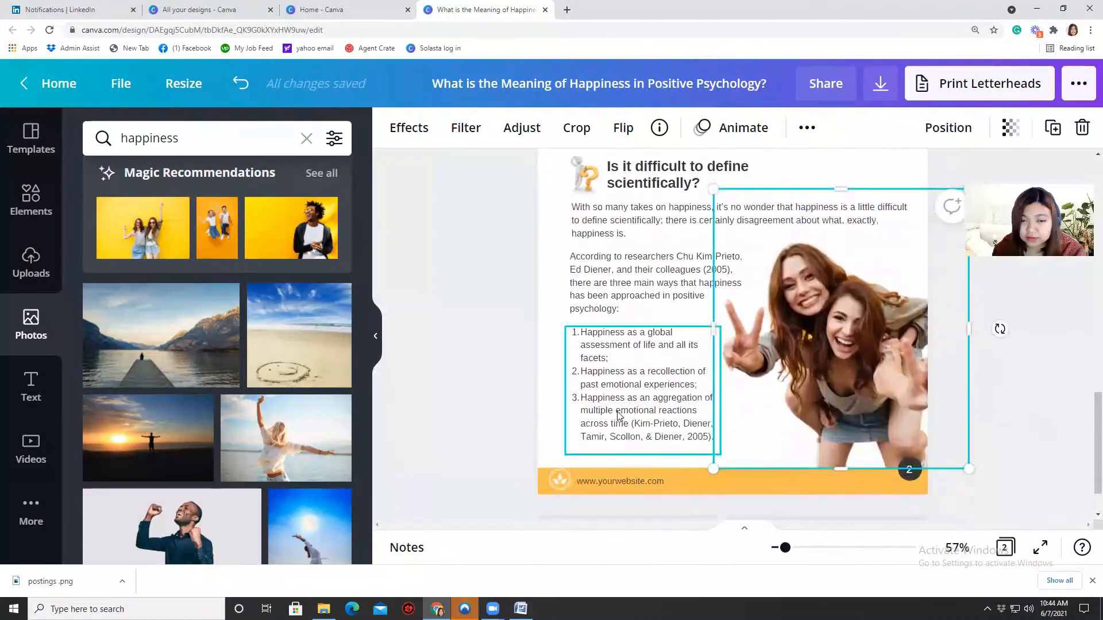
left_click(695, 475)
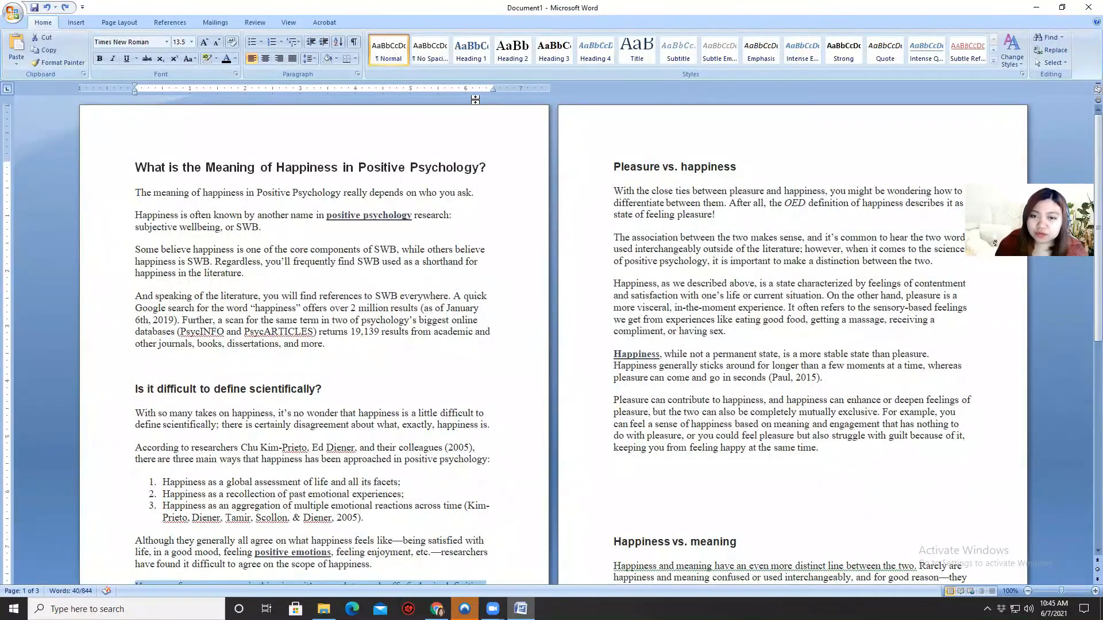
Step: Copy the heading "Pleasure vs. happiness" from the Word document and switch back to Canva
left_click_drag(615, 165, 741, 167)
right_click(689, 166)
left_click(724, 188)
left_click(1037, 8)
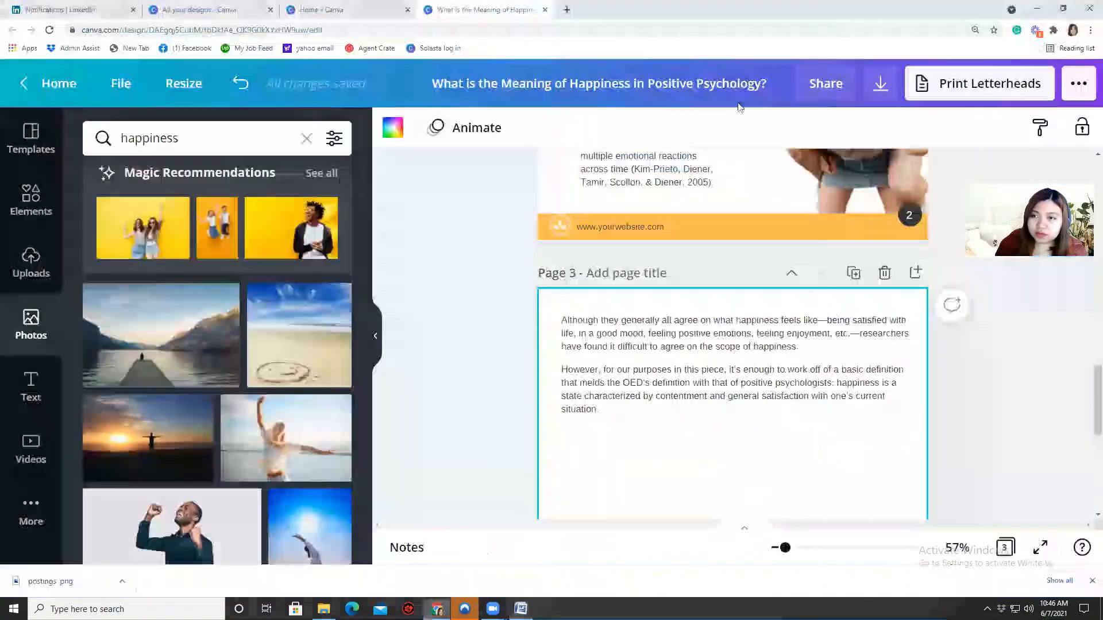
Step: Review the empty space below the text on page 3 against the layout of page 2
scroll(598, 394, "down", 2)
scroll(637, 385, "down", 1)
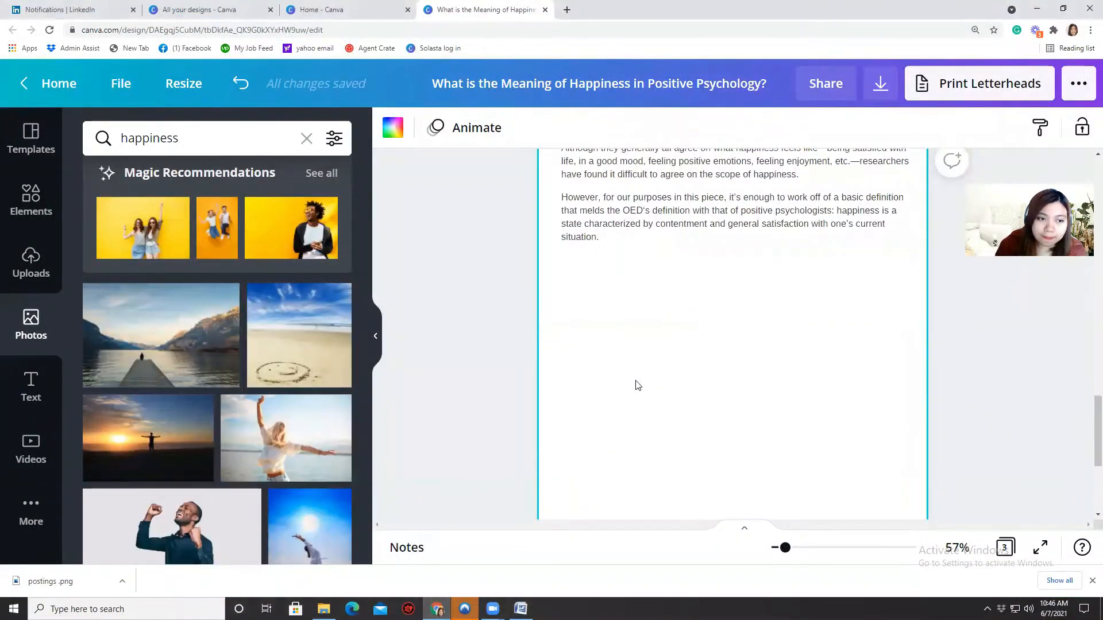
scroll(637, 386, "up", 3)
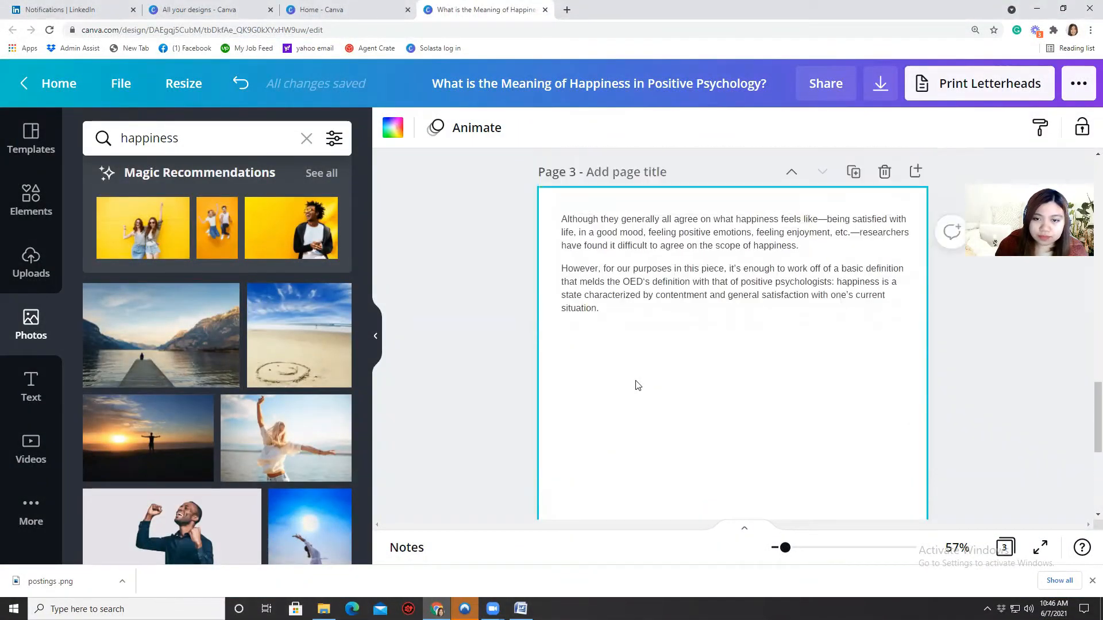
scroll(631, 408, "up", 2)
scroll(621, 425, "down", 2)
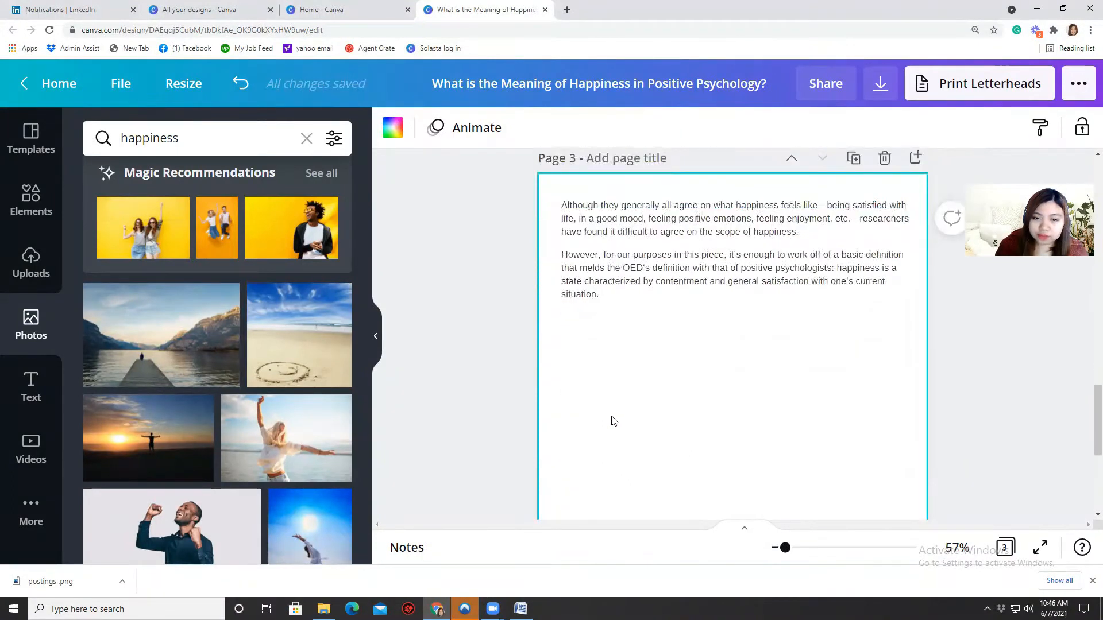
scroll(612, 421, "up", 8)
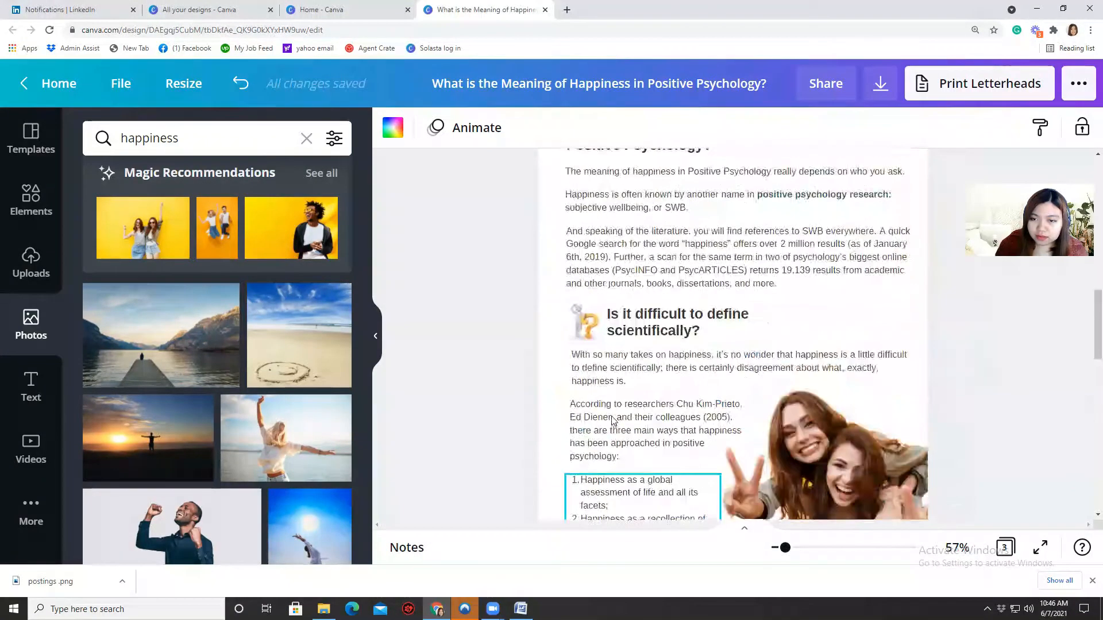
scroll(612, 421, "down", 9)
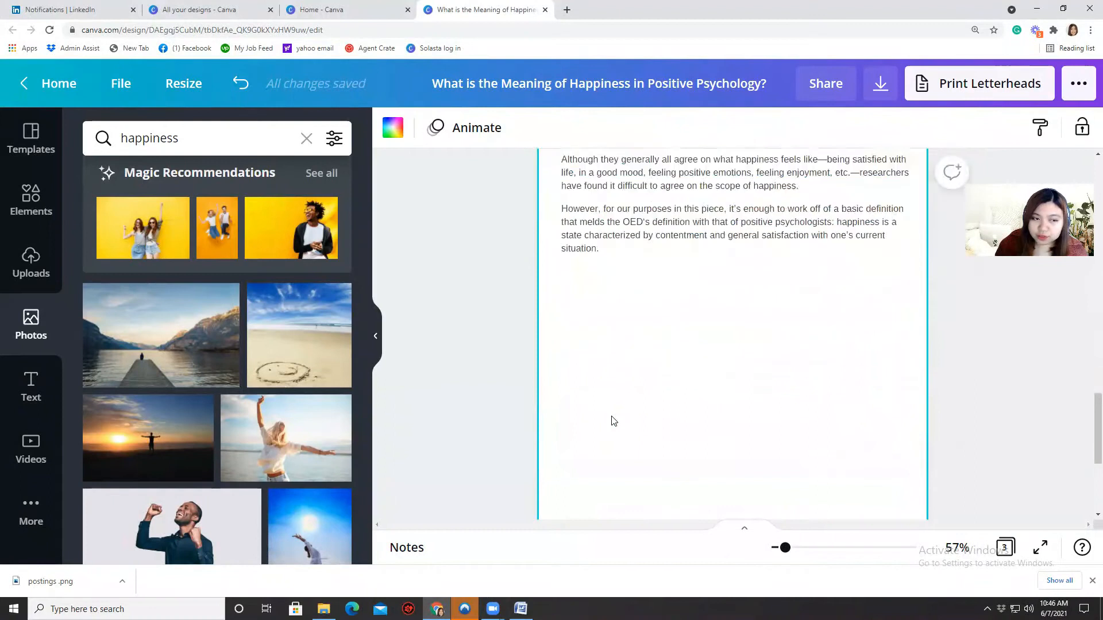
left_click(166, 134)
key("BackSpace")
type("line")
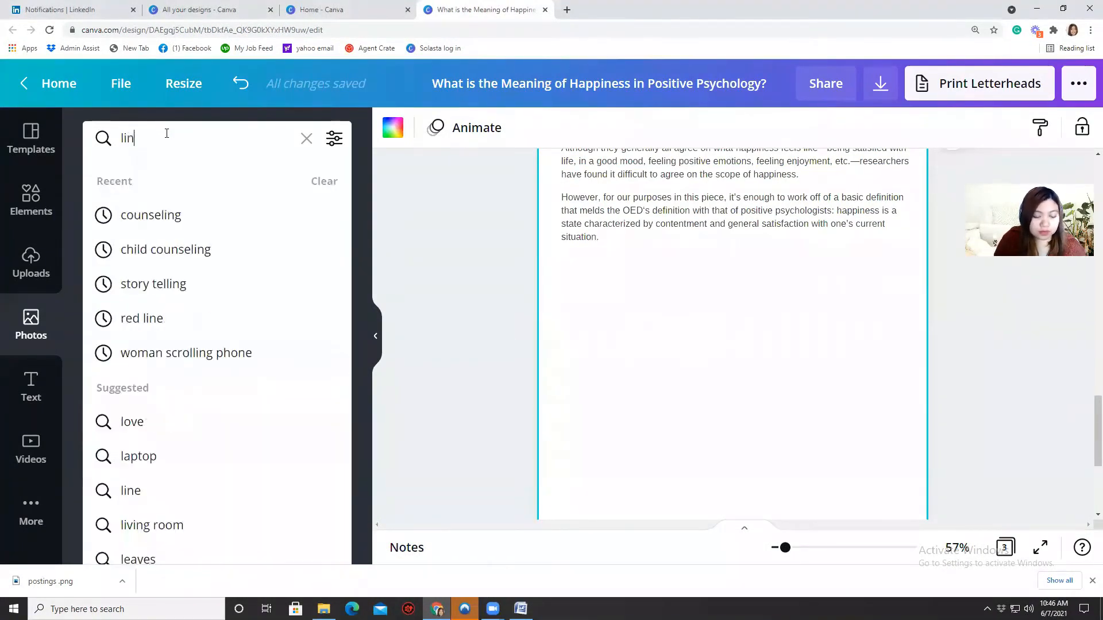
key("Return")
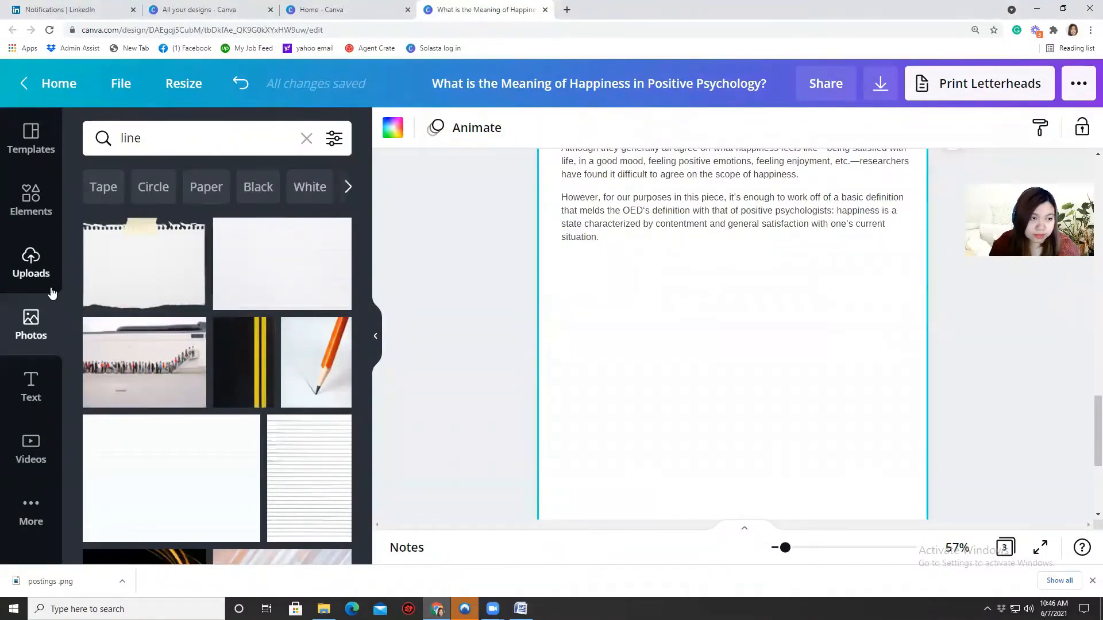
Step: Search the elements for "line" and add the plain solid line to page 3
left_click(35, 202)
left_click(152, 146)
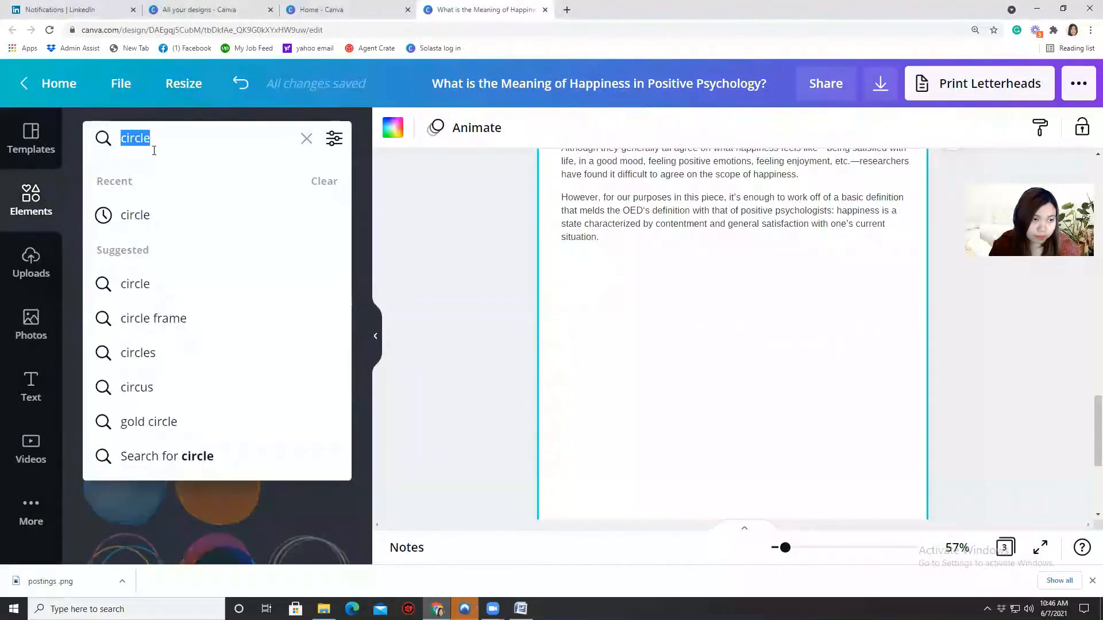
key("BackSpace")
type("line")
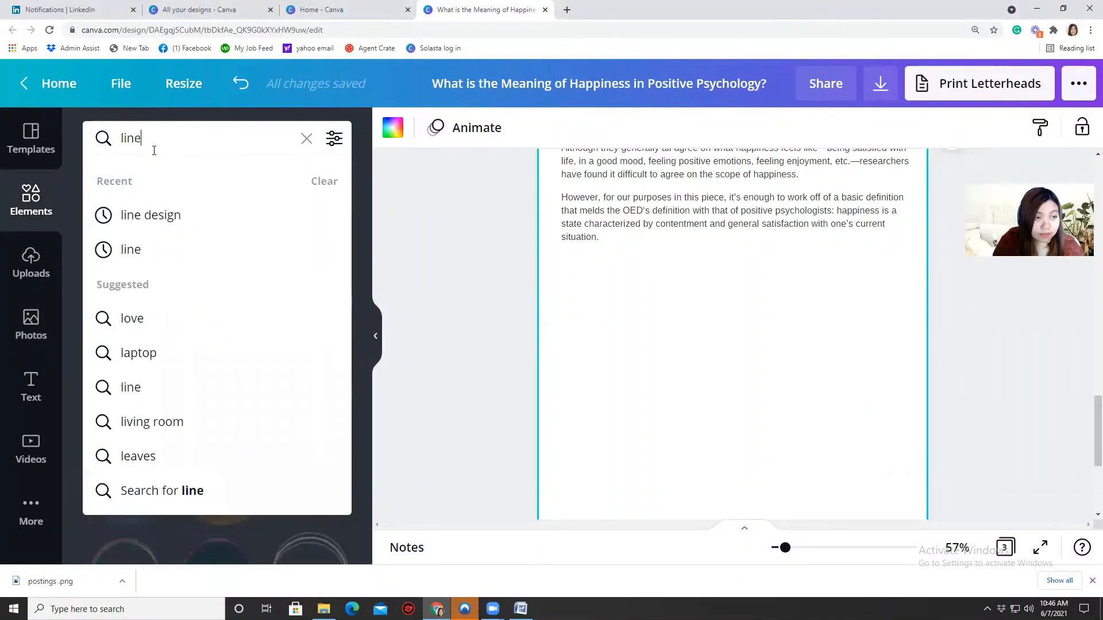
key("Return")
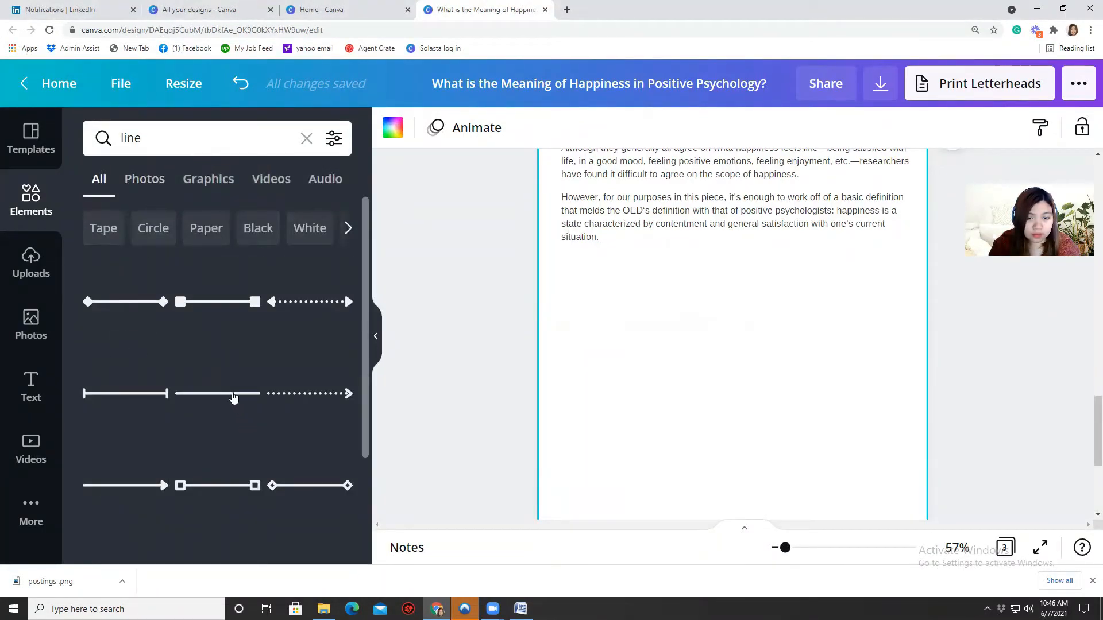
left_click(236, 394)
Step: Place the line just below the last paragraph, starting at the text margin, and lengthen it slightly across the page
left_click_drag(663, 390, 649, 253)
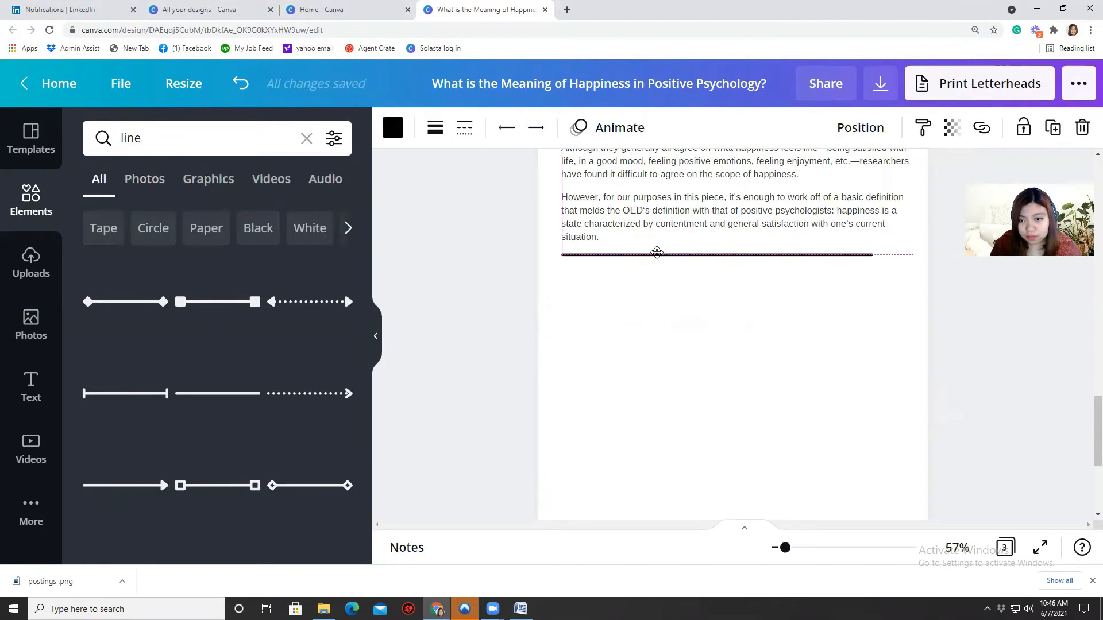
left_click_drag(873, 254, 889, 255)
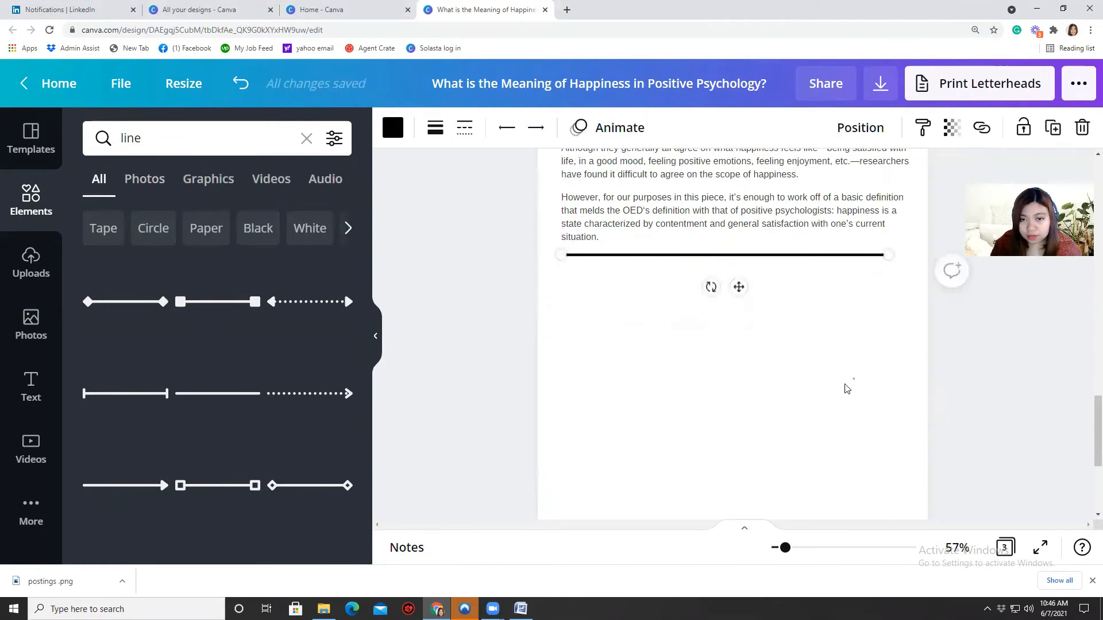
left_click(648, 454)
scroll(647, 453, "up", 4)
scroll(647, 453, "down", 4)
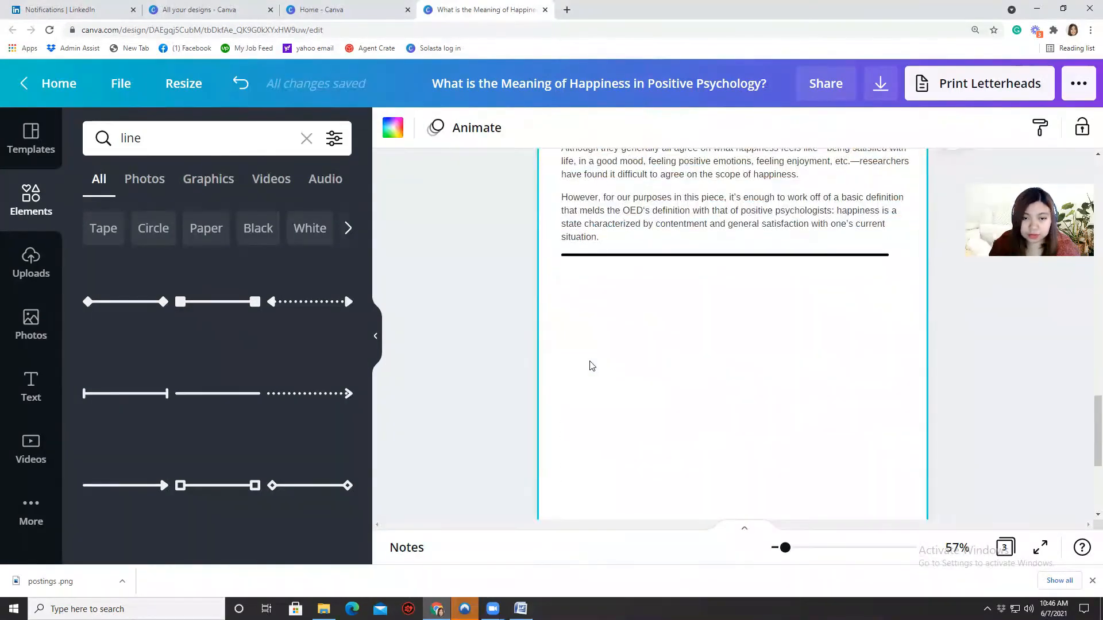
scroll(553, 451, "down", 3)
scroll(554, 451, "up", 2)
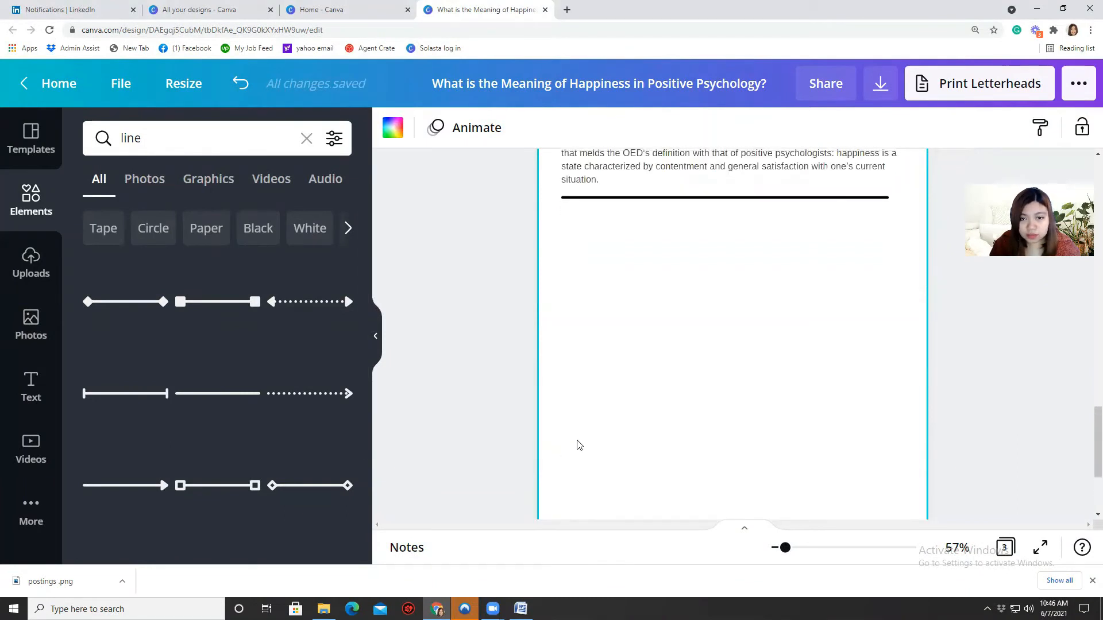
Step: Search the photos for "pleasure" and add the picture of the woman with outstretched arms among falling leaves to page 3
left_click(15, 270)
left_click(16, 343)
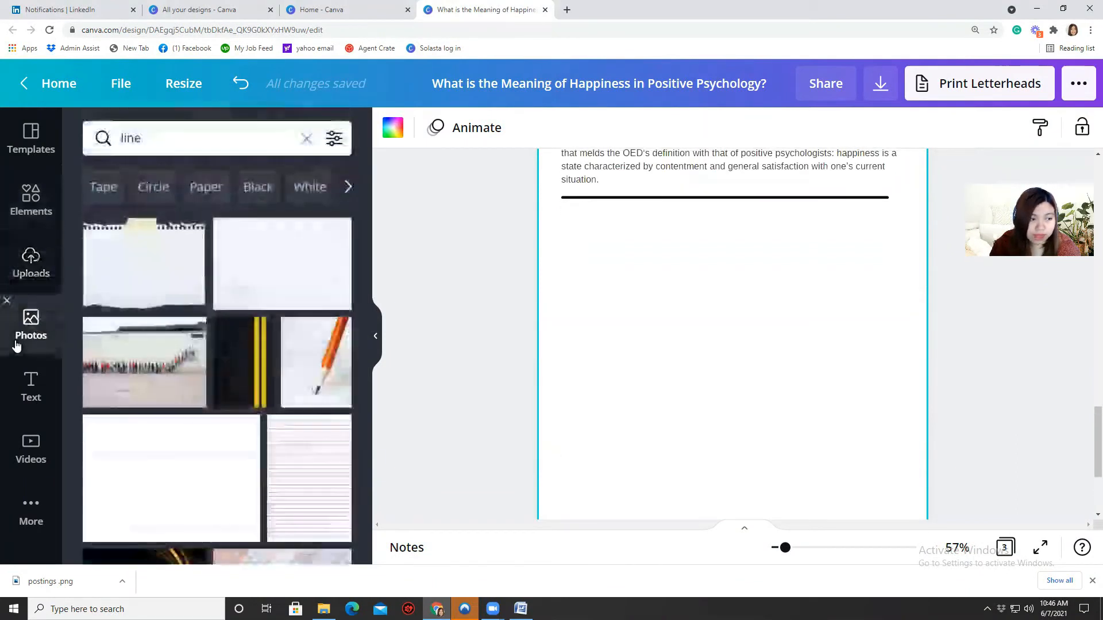
left_click(148, 128)
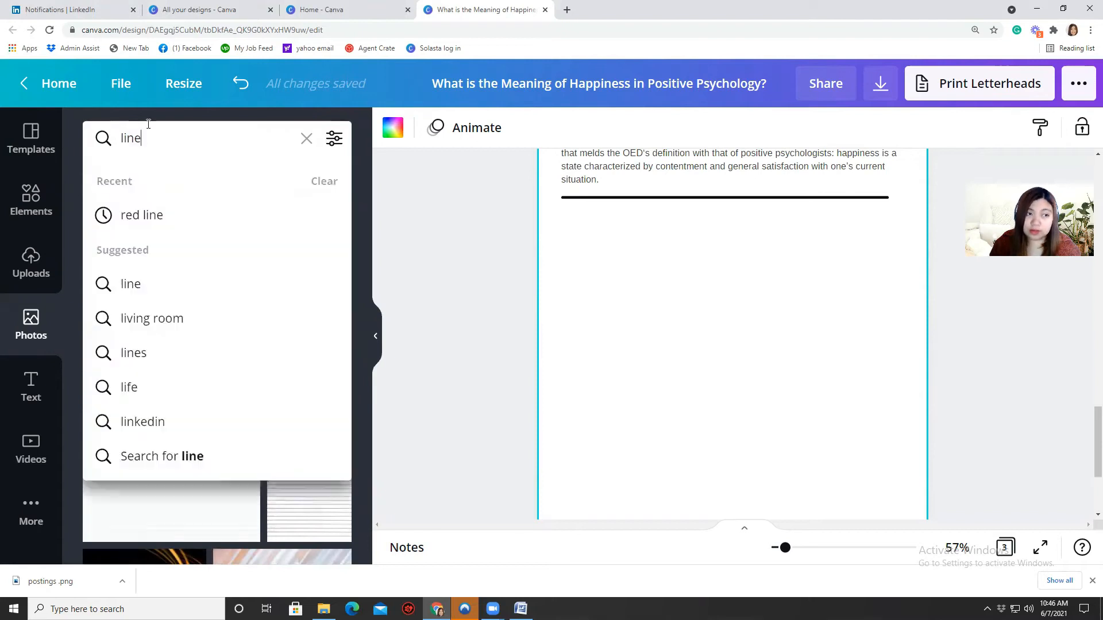
double_click(149, 123)
type("pleasure")
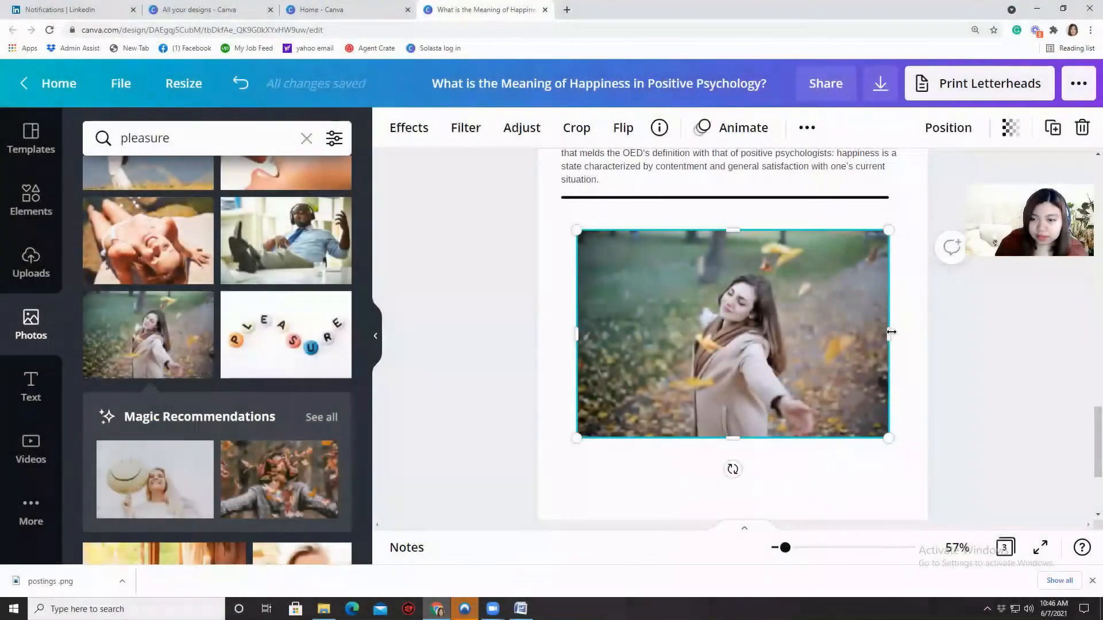
Step: Crop the photo's sides to a portrait shape, then fit it below the line against the text's starting margin
left_click_drag(891, 332, 824, 332)
left_click_drag(572, 343, 665, 343)
left_click_drag(772, 374, 673, 356)
left_click_drag(725, 428, 737, 441)
left_click_drag(709, 399, 704, 396)
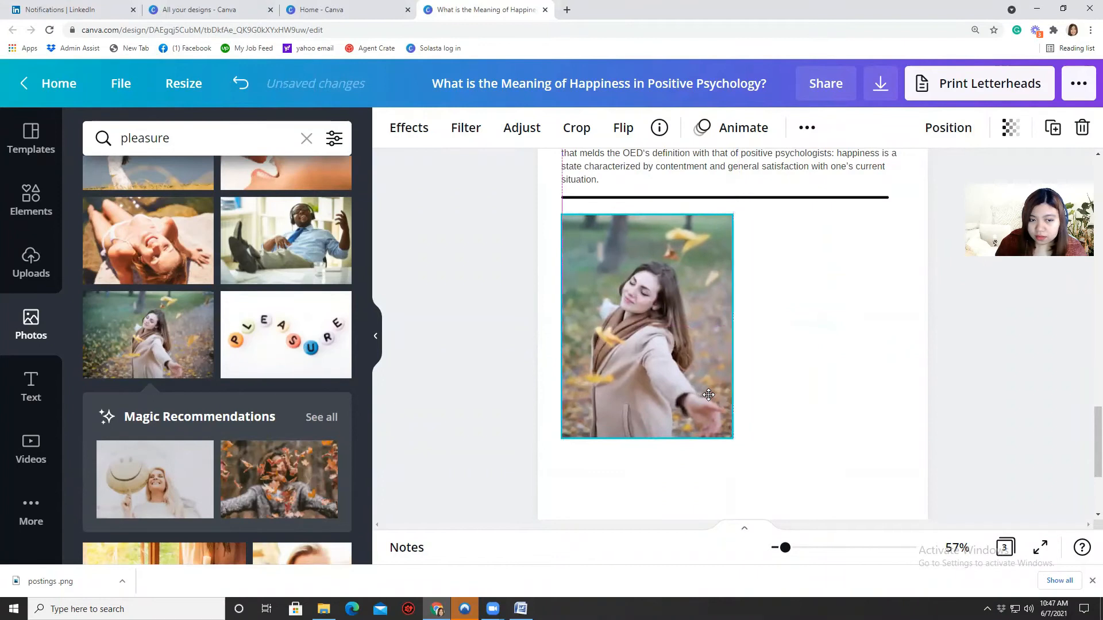
left_click(789, 405)
Step: Copy the heading "Is it difficult to define scientifically?" from page 2 and paste it beside the photo on page 3
scroll(789, 405, "up", 10)
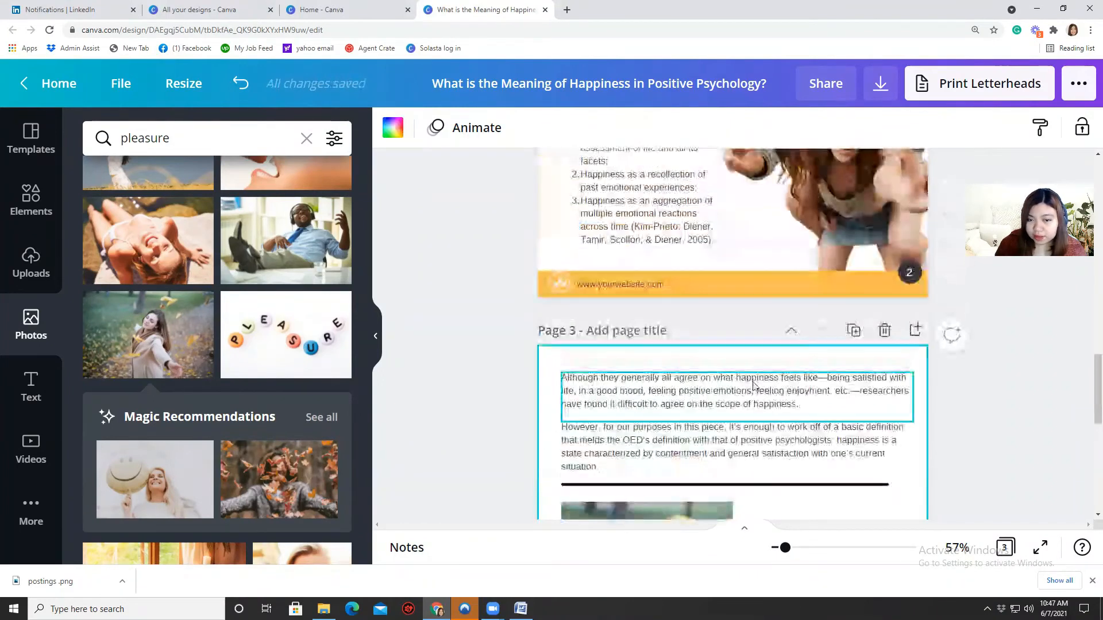
left_click(676, 270)
right_click(676, 270)
left_click(717, 275)
scroll(738, 362, "down", 7)
scroll(763, 389, "down", 2)
left_click(791, 370)
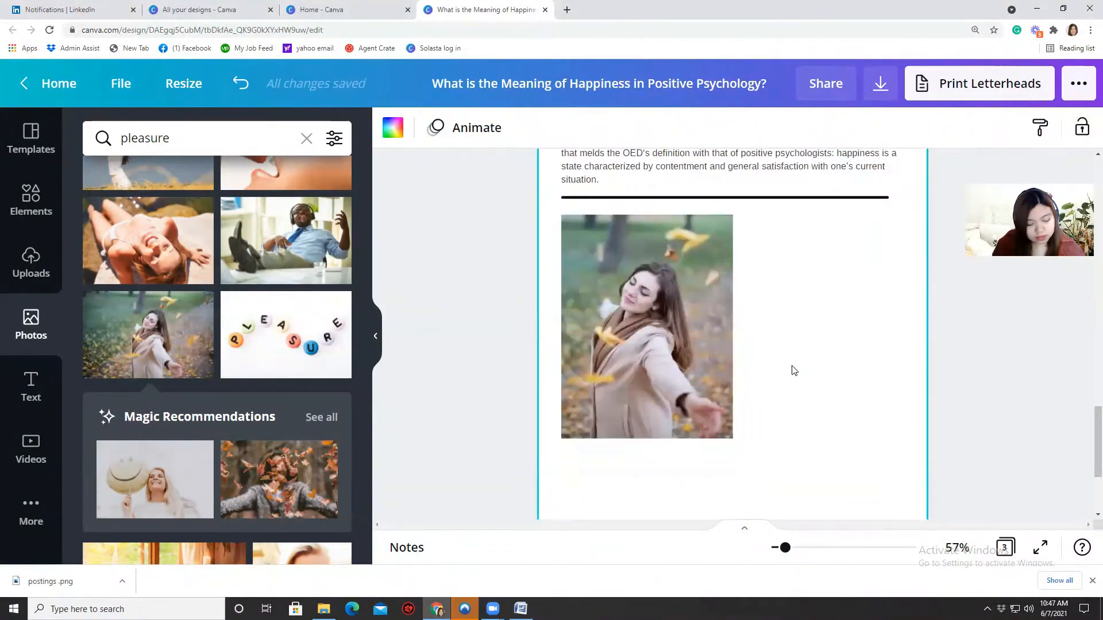
key("ctrl+v")
left_click_drag(676, 298, 810, 247)
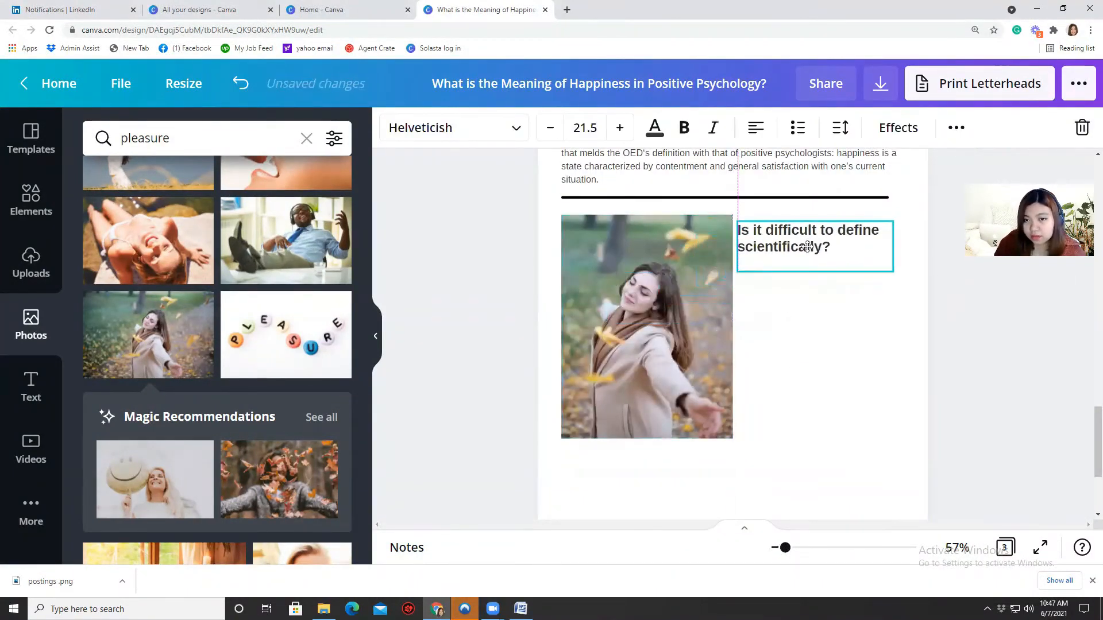
Step: Copy "Pleasure vs. happiness" from the Word document and paste it over the duplicated heading's text in Canva
left_click(521, 609)
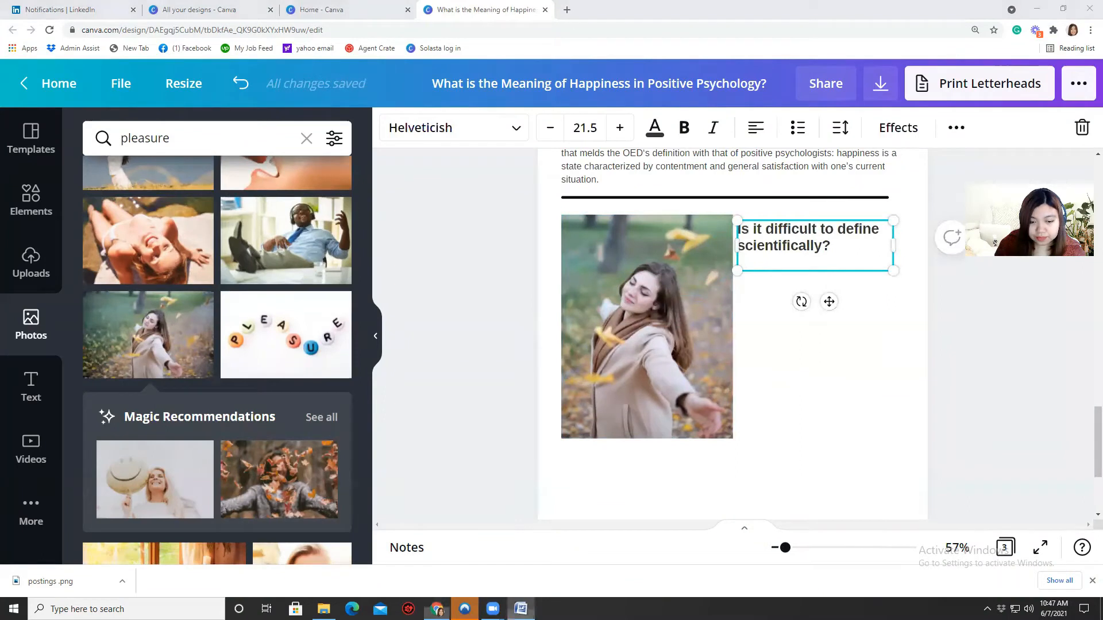
right_click(646, 179)
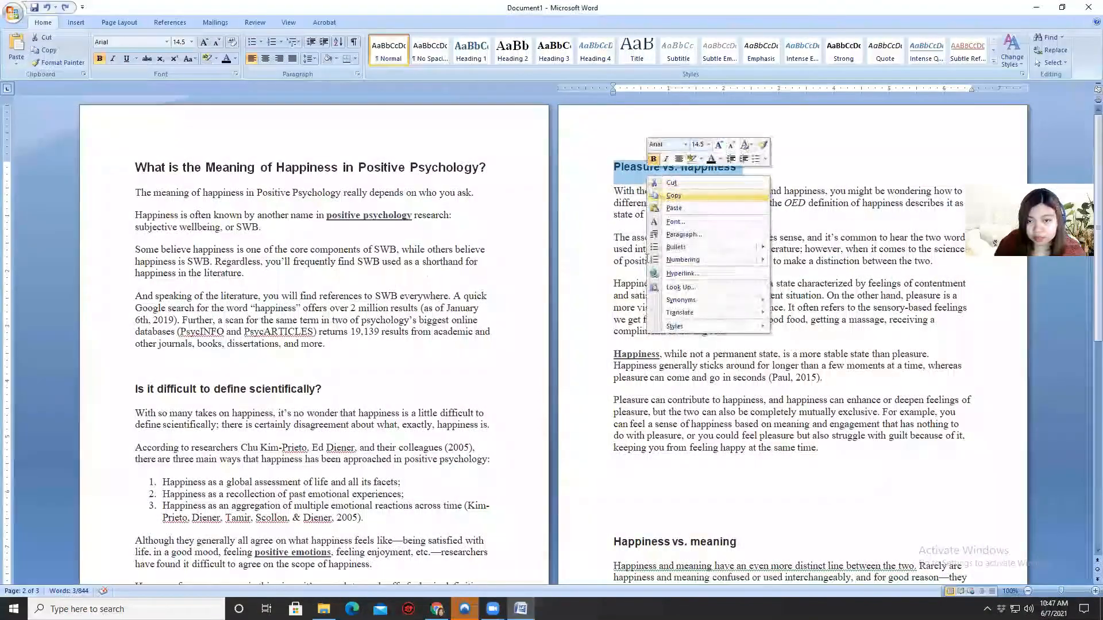
left_click(666, 198)
left_click(520, 609)
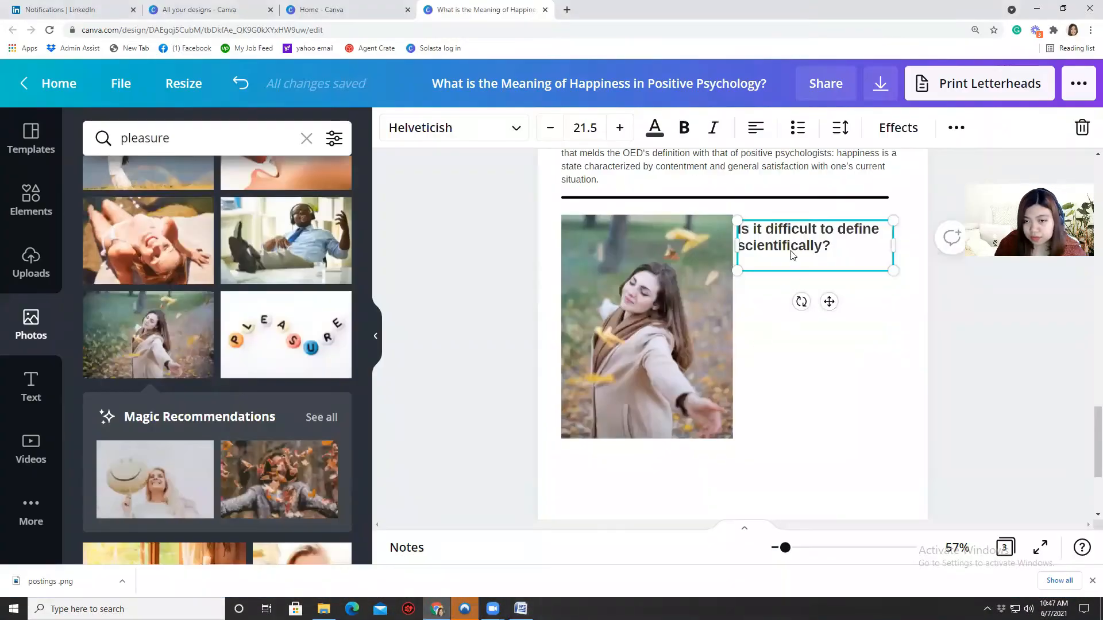
double_click(791, 251)
right_click(791, 253)
left_click(816, 325)
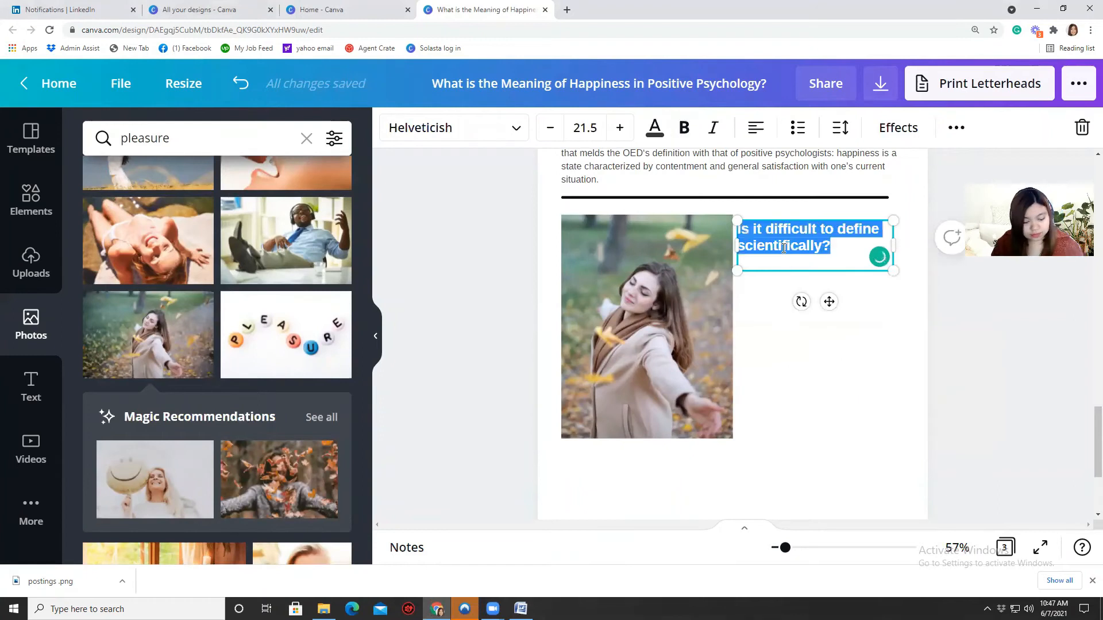
key("ctrl+v")
left_click(777, 330)
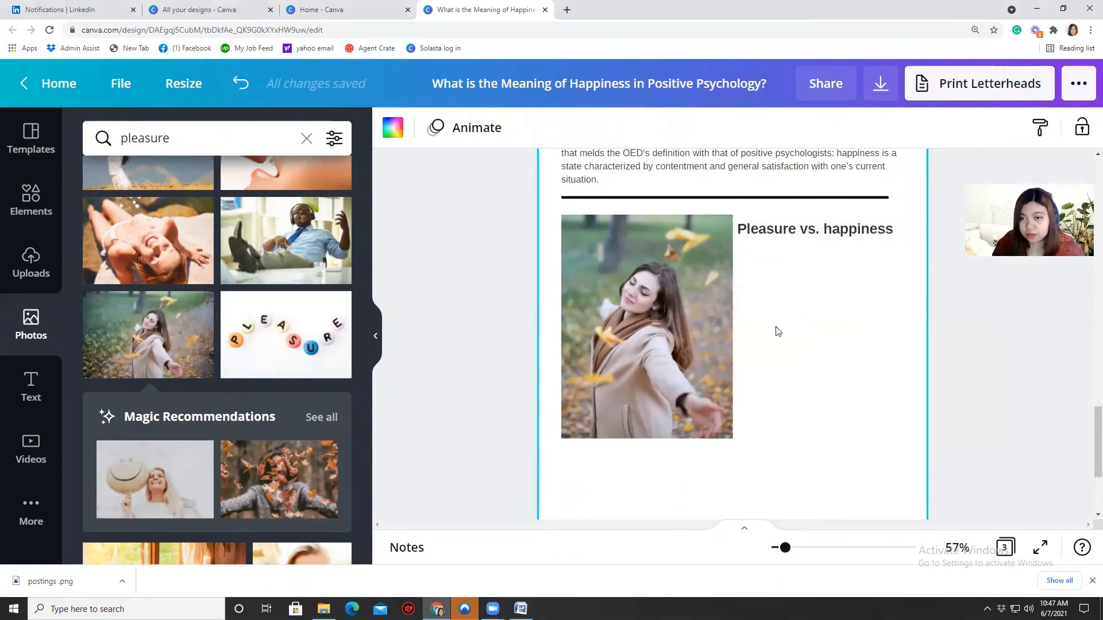
Step: Duplicate the first paragraph on page 3 and fit the copy as a narrow column under the "Pleasure vs. happiness" heading
scroll(777, 328, "up", 3)
left_click(735, 224)
left_click(954, 129)
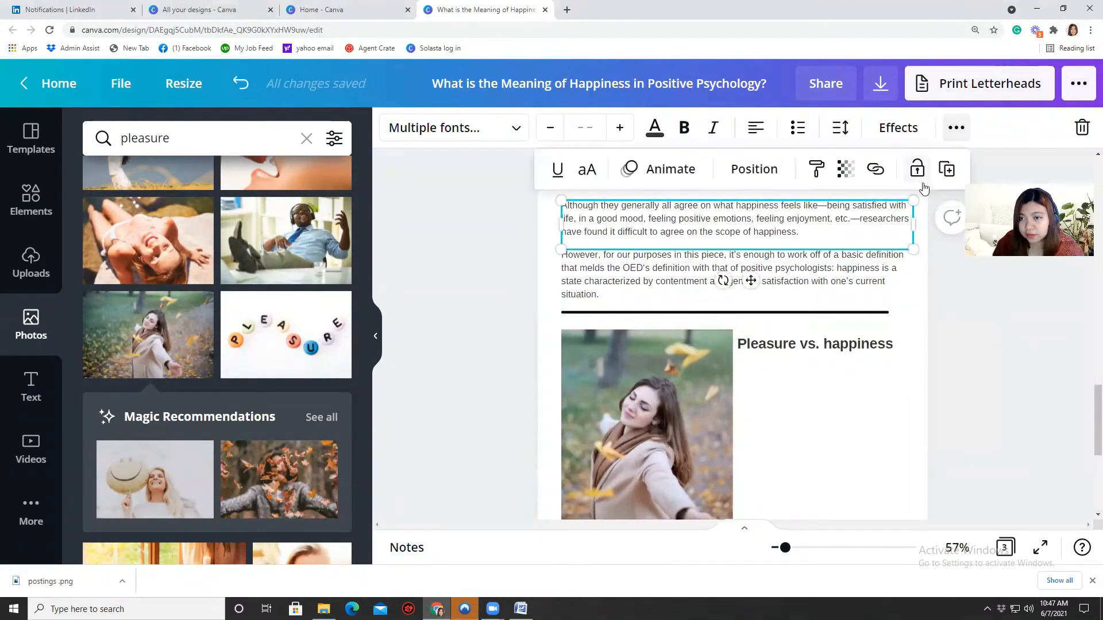
left_click(945, 167)
left_click_drag(816, 248, 804, 405)
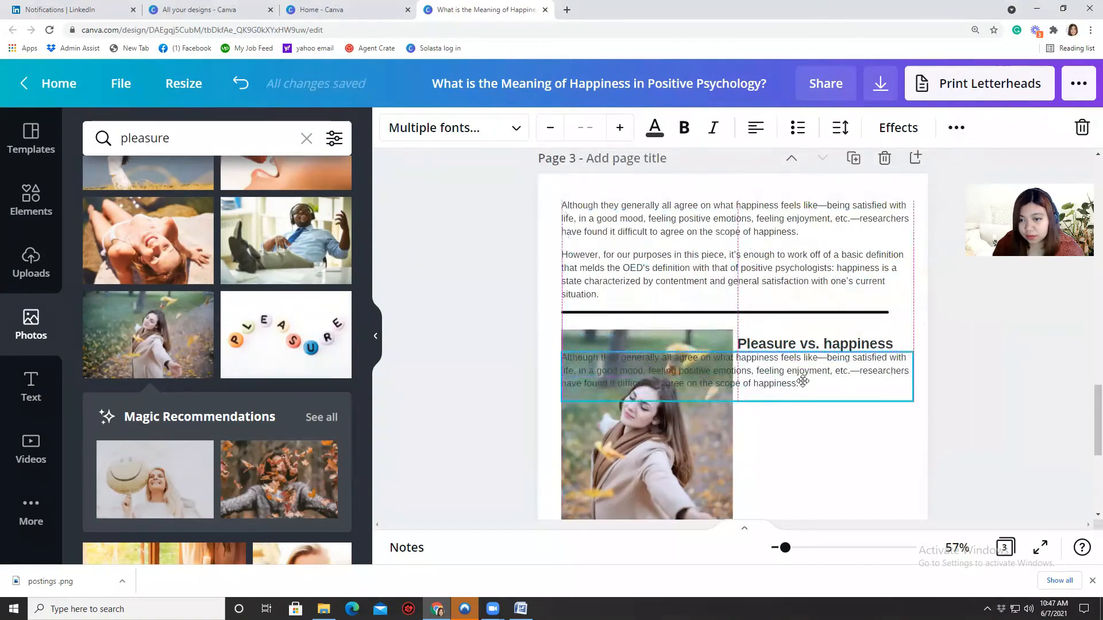
left_click_drag(573, 378, 759, 365)
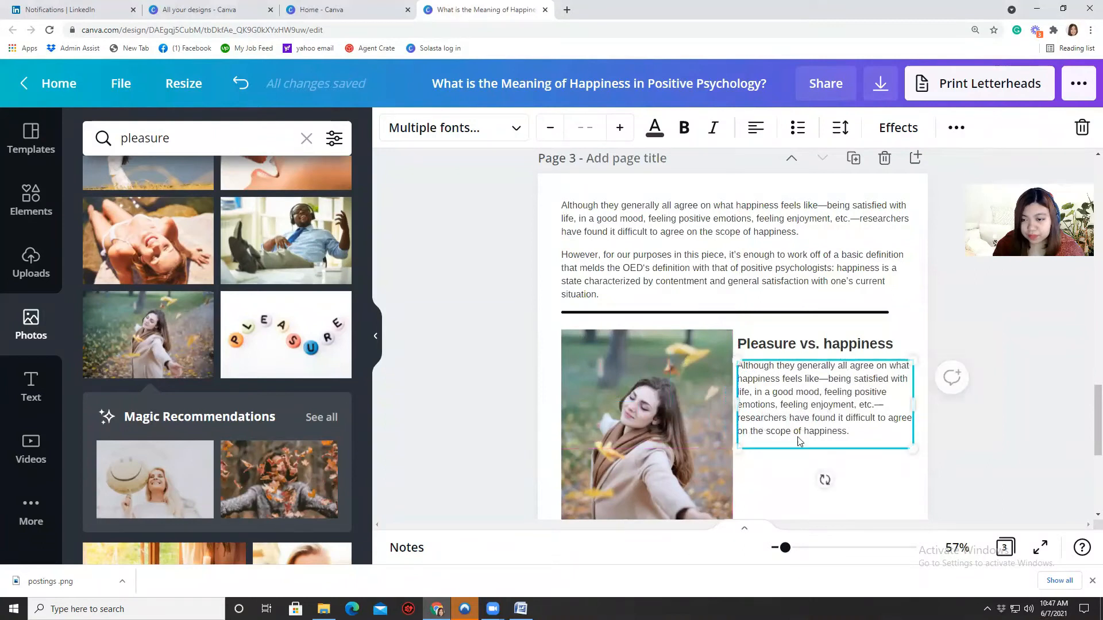
Step: Copy the first paragraph under "Pleasure vs. happiness" from the Word document
left_click(520, 609)
mouse_move(613, 191)
left_mouse_down()
mouse_move(718, 170)
mouse_move(879, 198)
mouse_move(670, 218)
left_mouse_up()
right_click(669, 218)
left_click(698, 238)
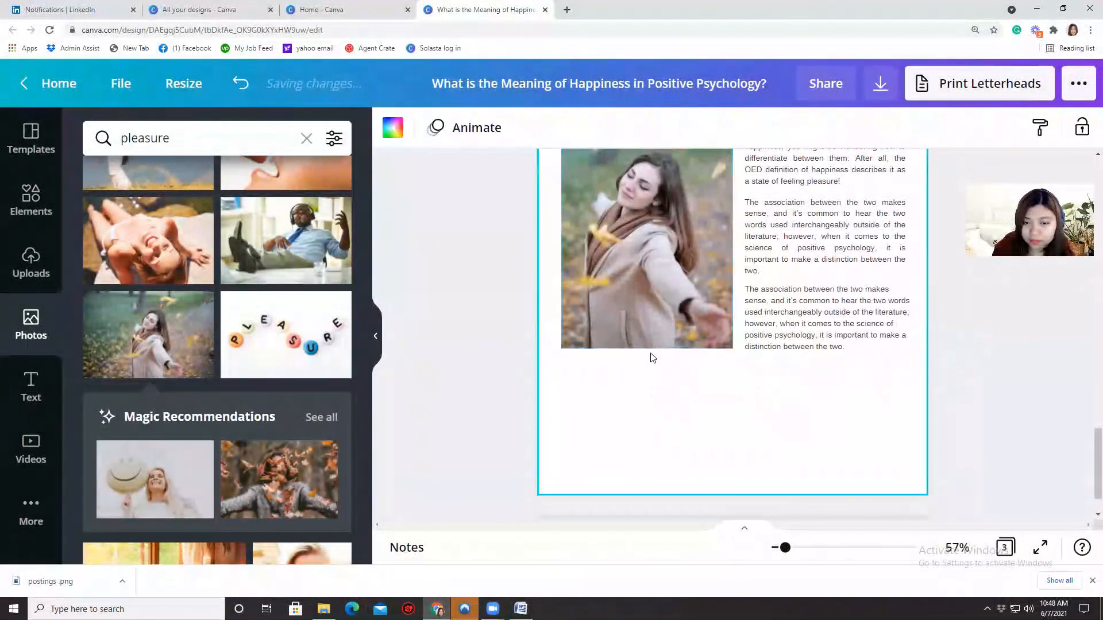
Step: Extend the photo's lower edge slightly and align the "Pleasure vs. happiness" heading with the paragraphs below it
left_click_drag(653, 351, 658, 370)
left_click(607, 412)
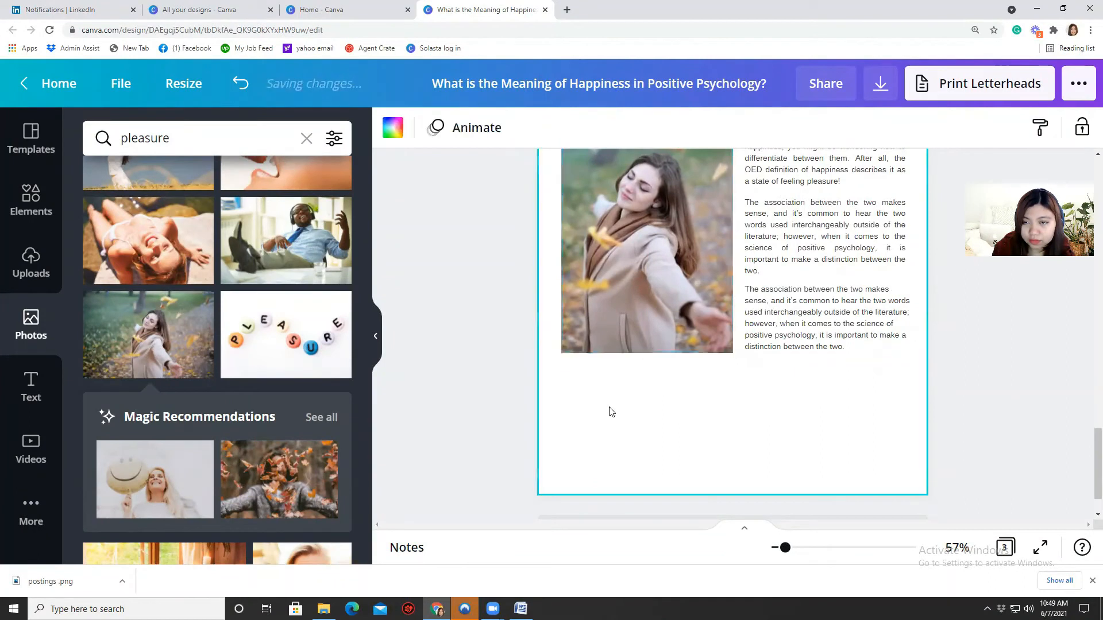
scroll(611, 413, "up", 2)
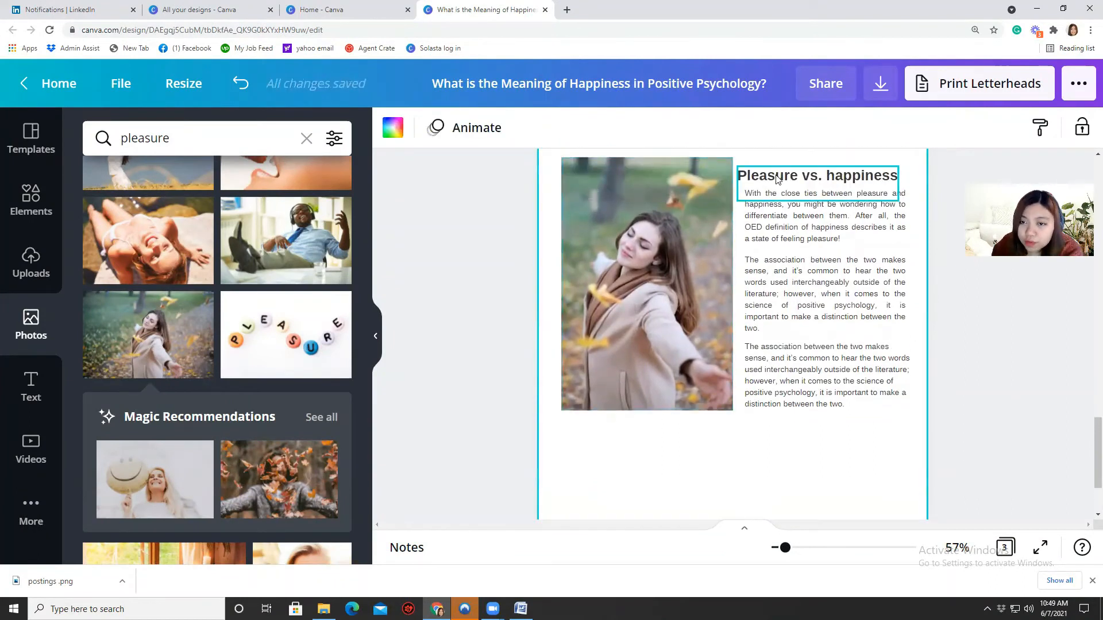
left_click_drag(775, 174, 783, 172)
scroll(707, 282, "up", 2)
scroll(713, 287, "down", 2)
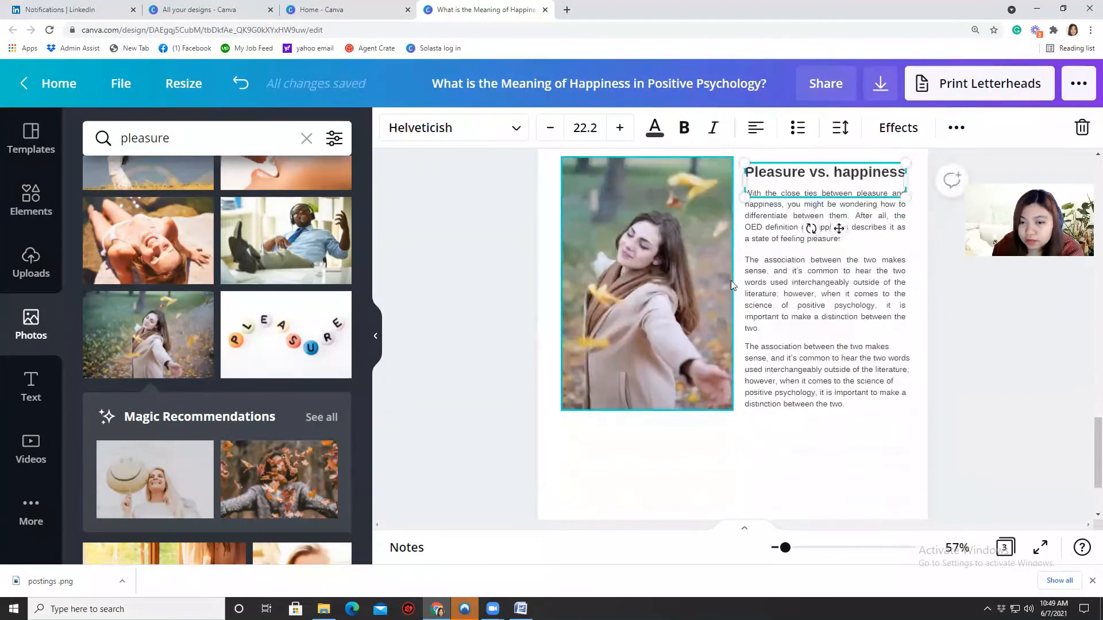
left_click(758, 440)
Step: Move the last paragraph beside the photo slightly down, keeping its start aligned with the paragraphs above
left_click(787, 404)
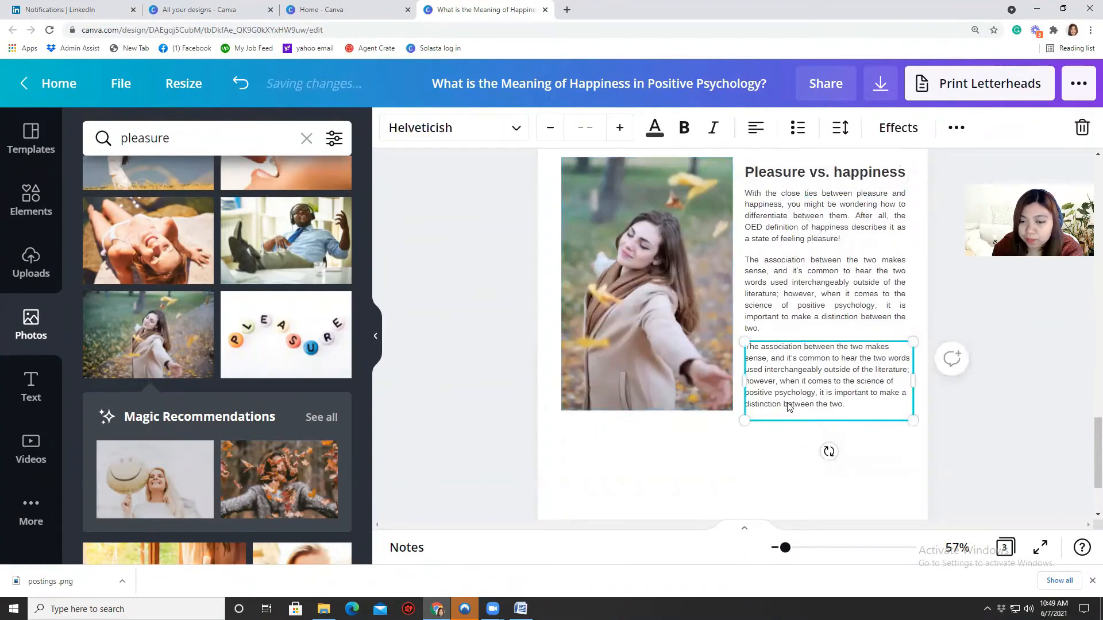
left_click_drag(781, 402, 778, 404)
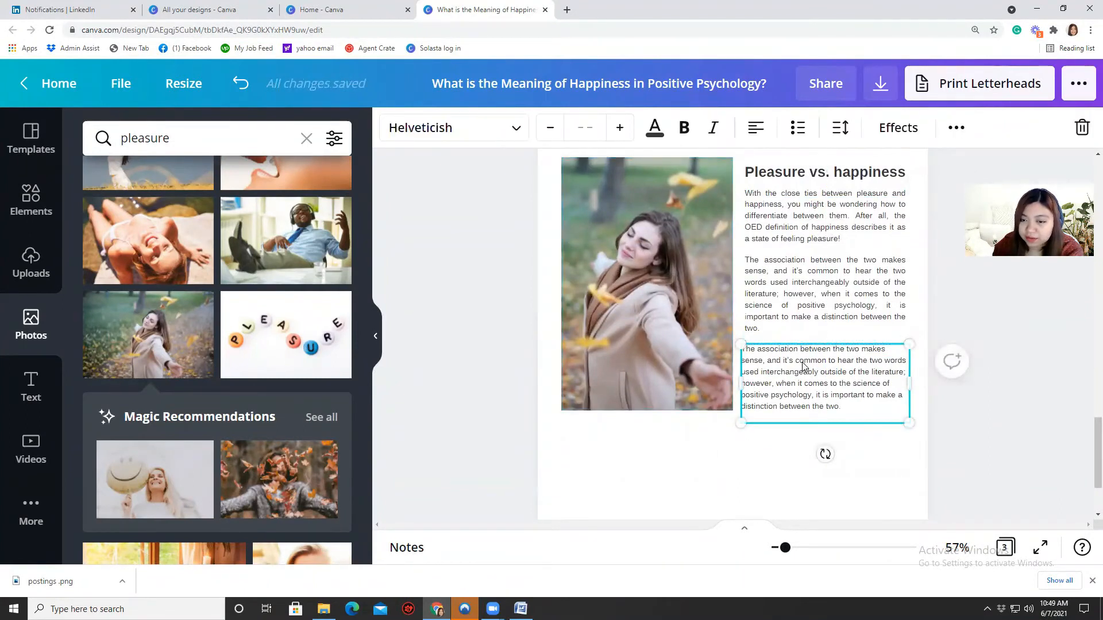
left_click_drag(803, 366, 807, 365)
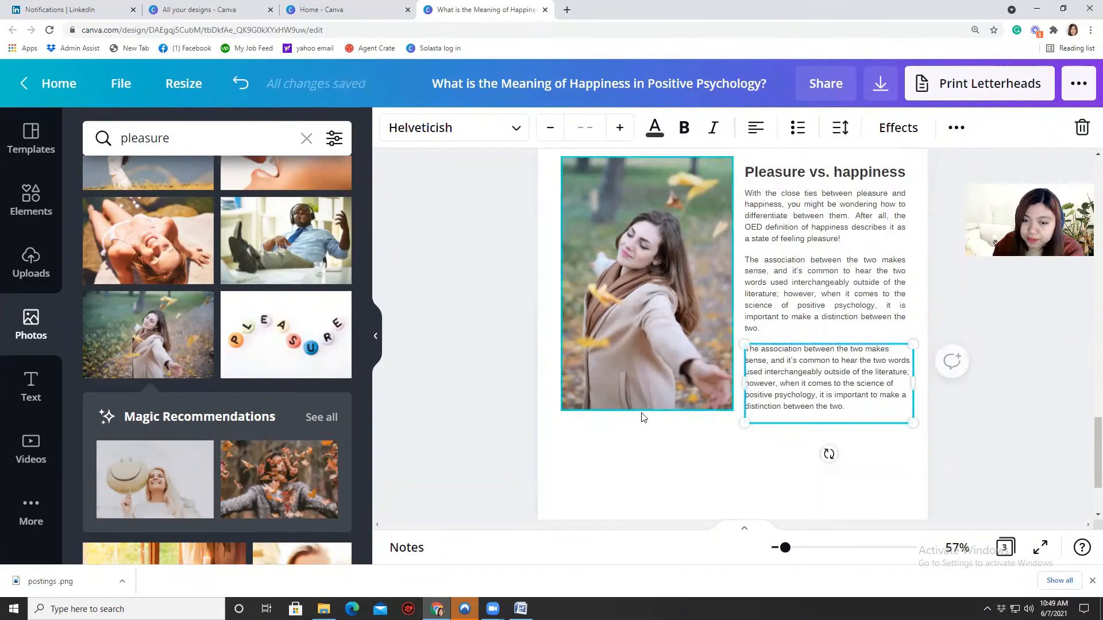
left_click(644, 417)
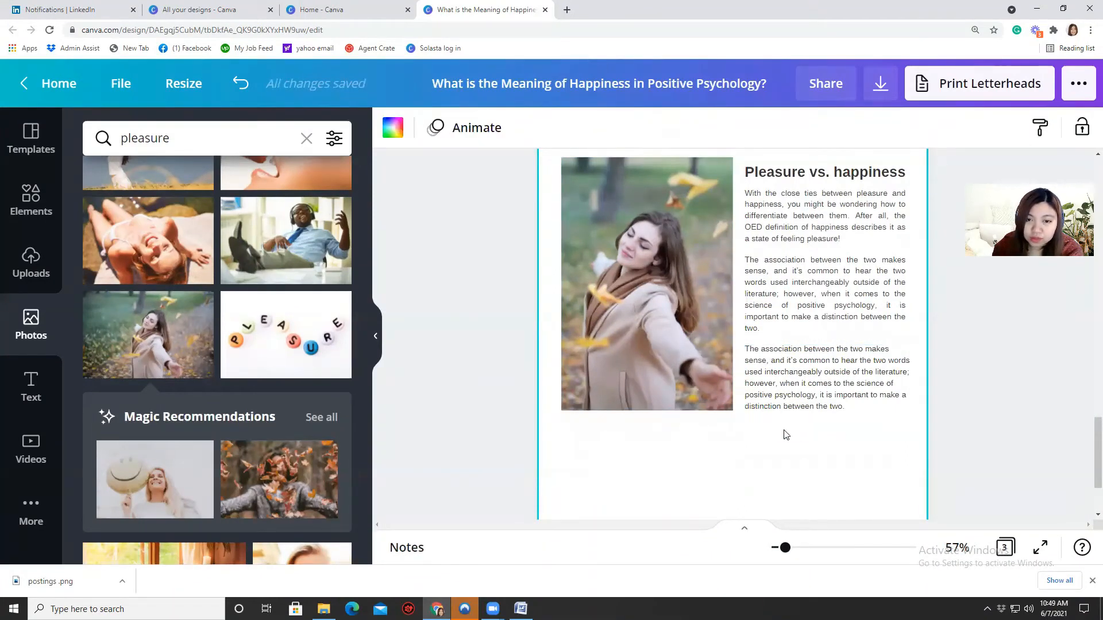
Step: Trim the upper edge of the woman's photo to line up with the "Pleasure vs. happiness" heading
scroll(656, 426, "up", 2)
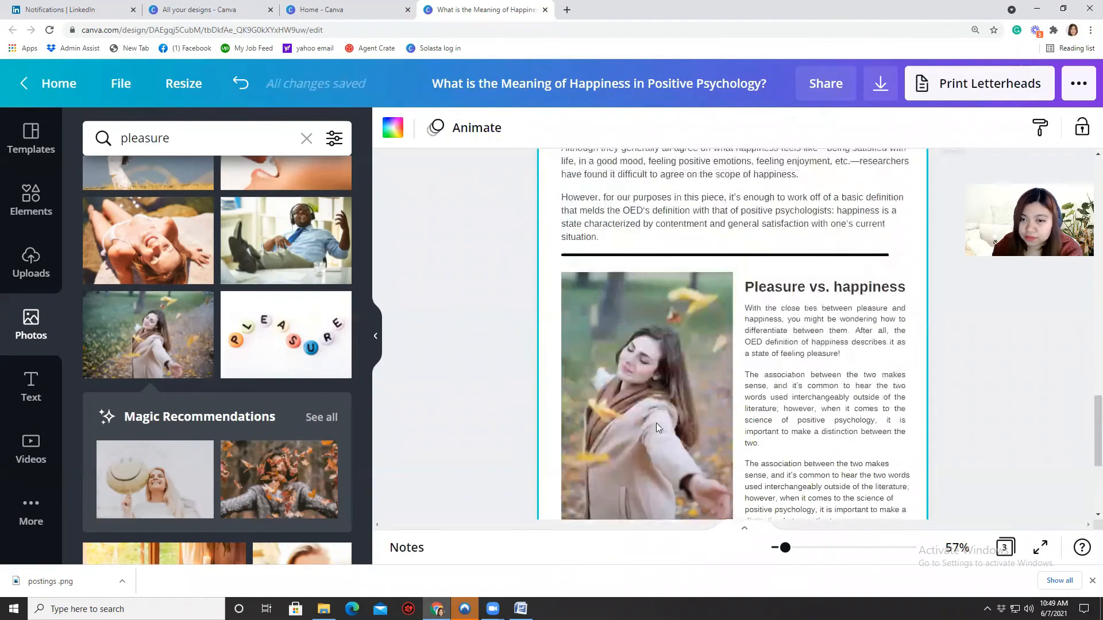
left_click(575, 301)
left_click_drag(643, 274, 642, 284)
left_click(549, 281)
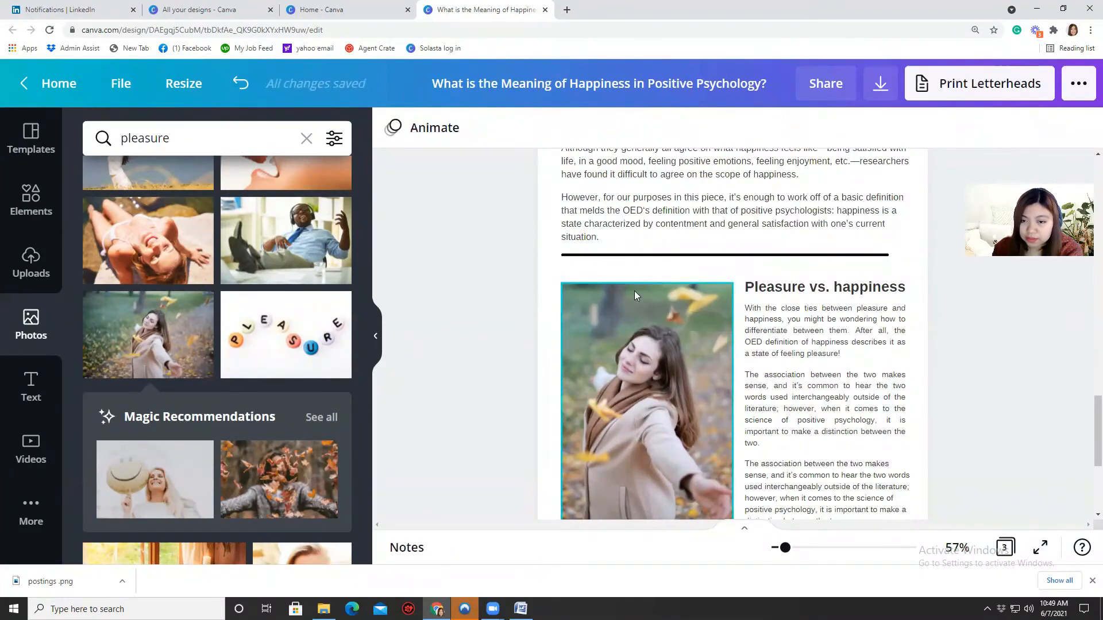
scroll(927, 381, "down", 2)
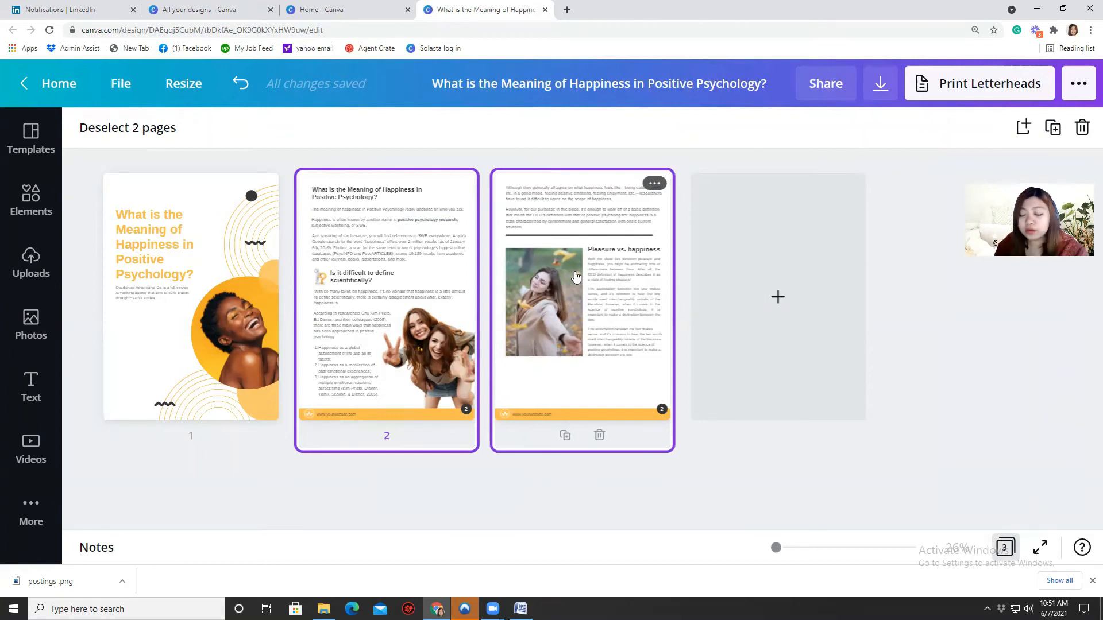
Step: Add the cover page to the selection of pages 2 and 3 in the page overview
left_click(153, 348, "shift")
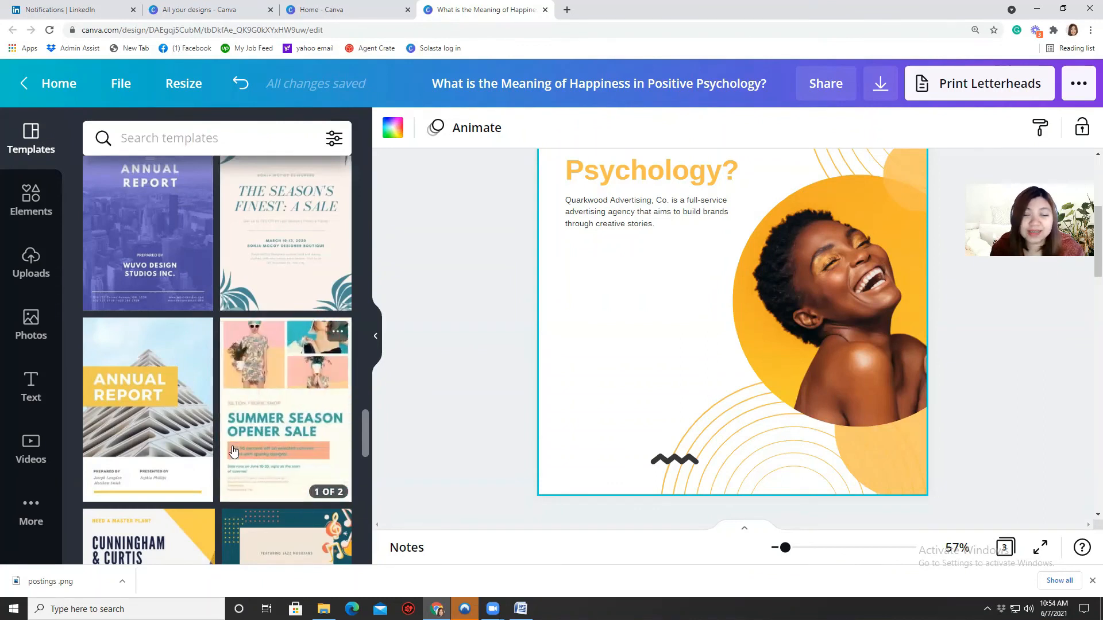
Step: Browse the template gallery for other report and flyer designs
scroll(118, 484, "down", 5)
scroll(118, 484, "down", 10)
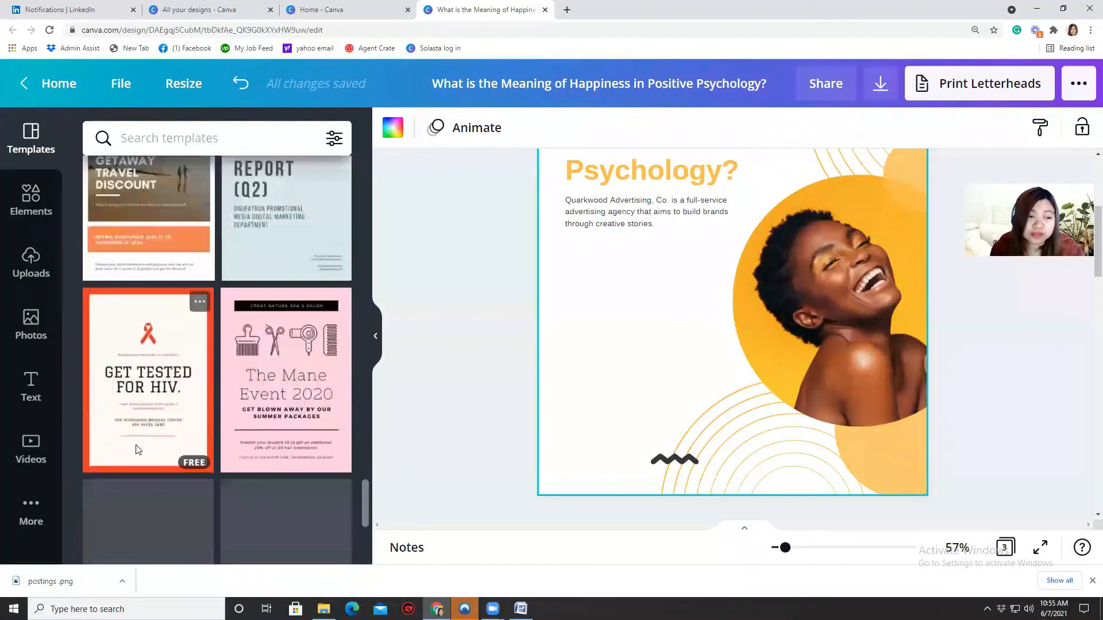
scroll(137, 449, "down", 5)
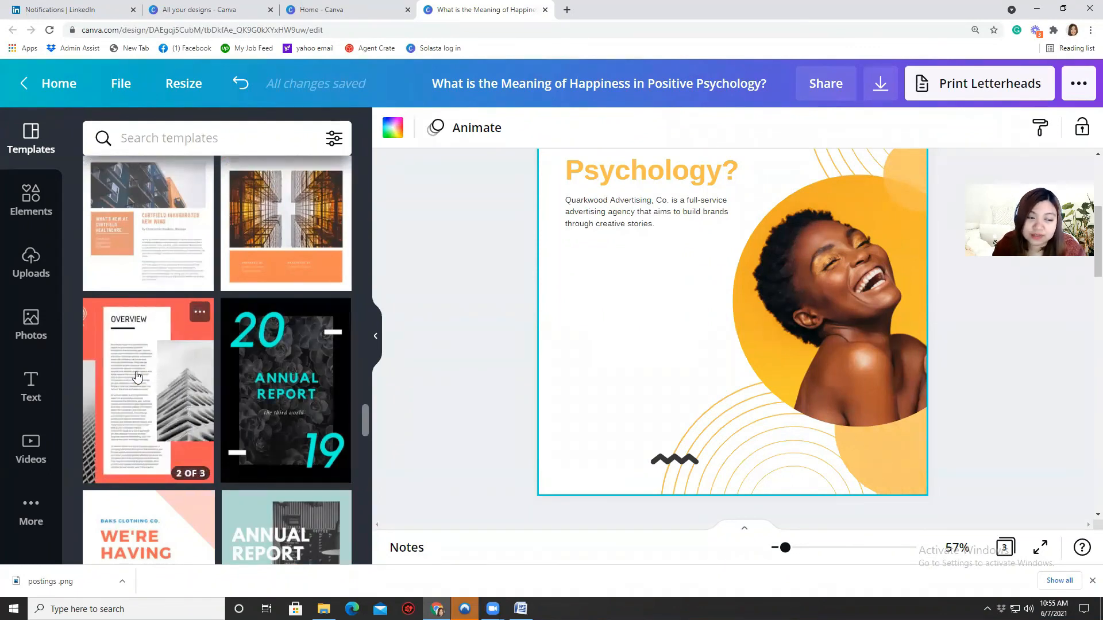
scroll(132, 402, "down", 5)
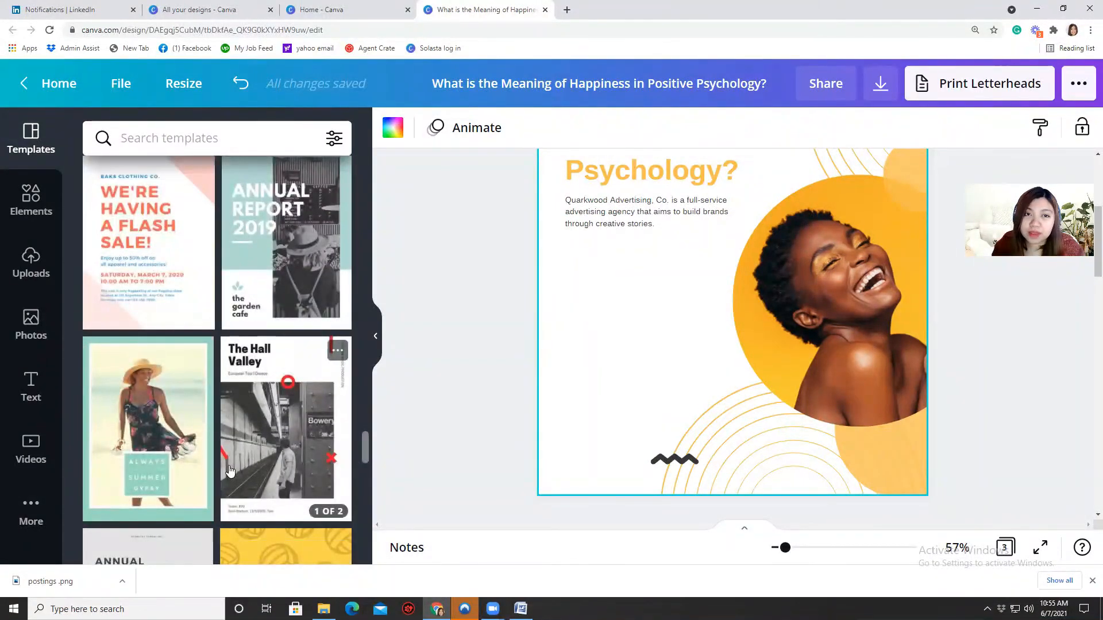